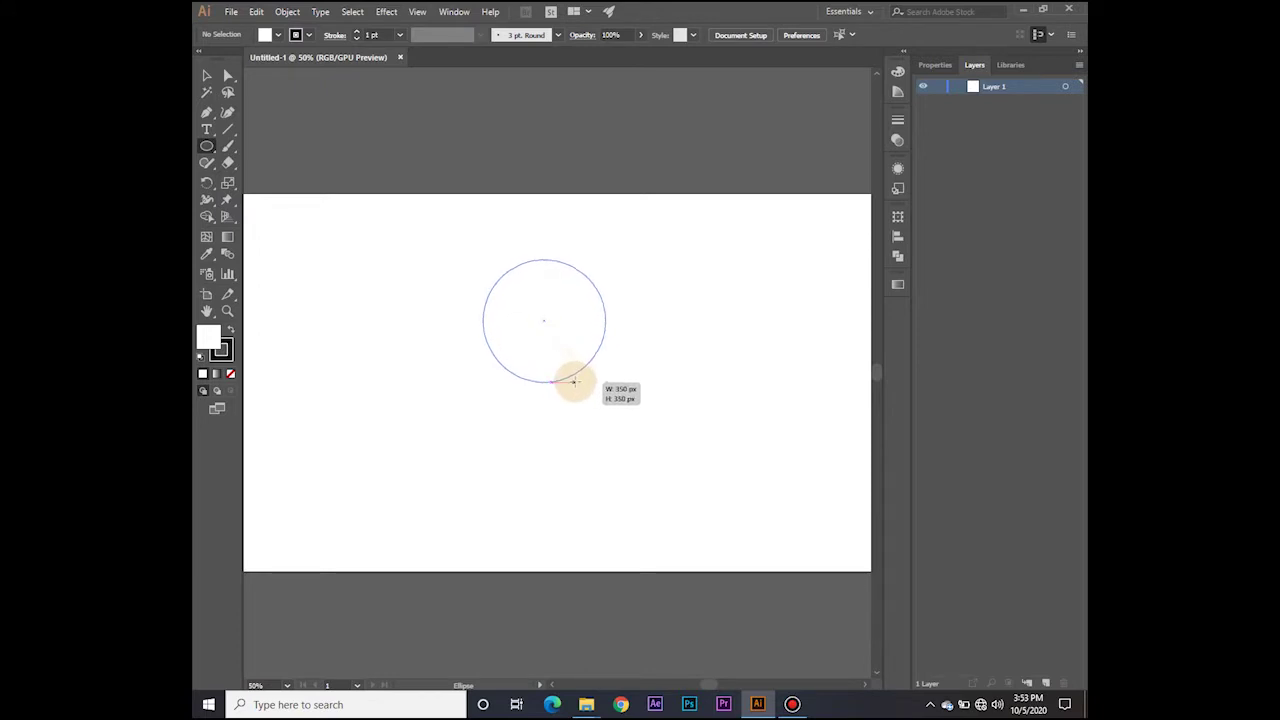
Step: Remove the circle's fill and set its stroke weight to 20 pt
{"action": "left_click", "coordinate": [209, 75]}
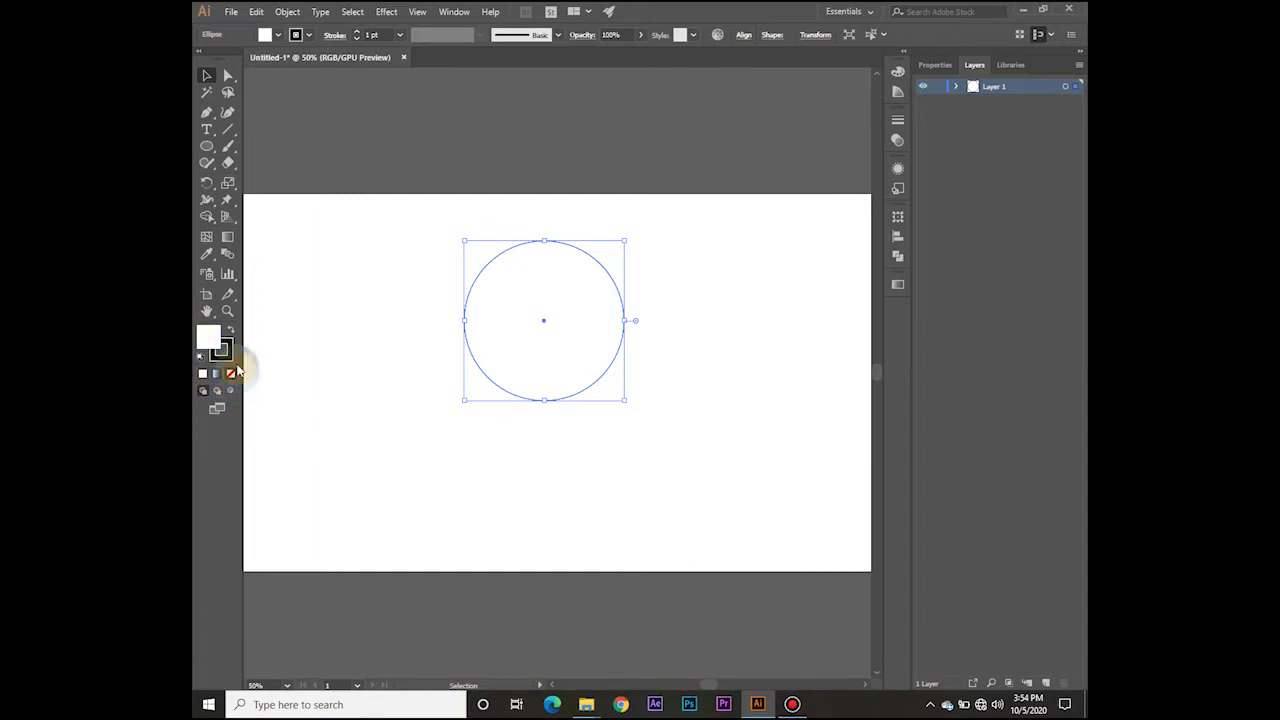
{"action": "left_click", "coordinate": [357, 33]}
{"action": "left_click", "coordinate": [357, 33]}
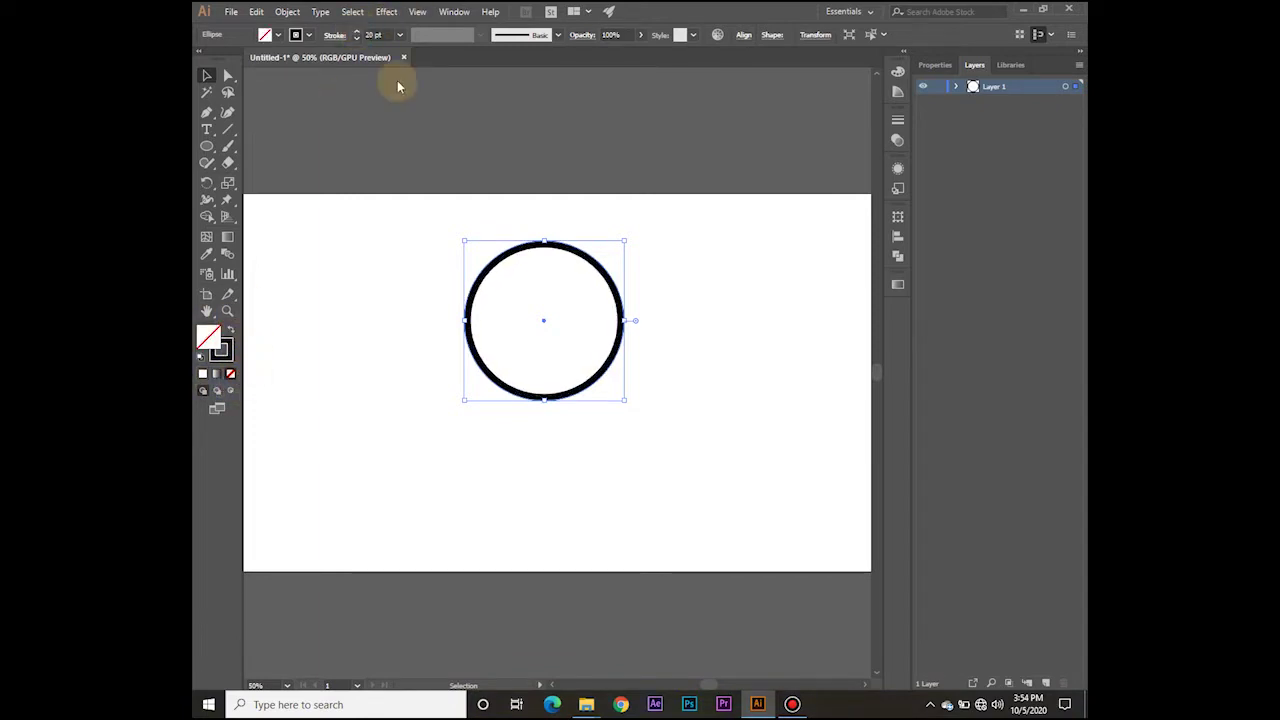
Step: Add scaled copies of the circle around the same centre to form four concentric rings
{"action": "mouse_move", "coordinate": [623, 400]}
{"action": "left_mouse_down"}
{"action": "mouse_move", "coordinate": [647, 423]}
{"action": "mouse_move", "coordinate": [624, 401]}
{"action": "left_mouse_up"}
{"action": "key", "text": "a"}
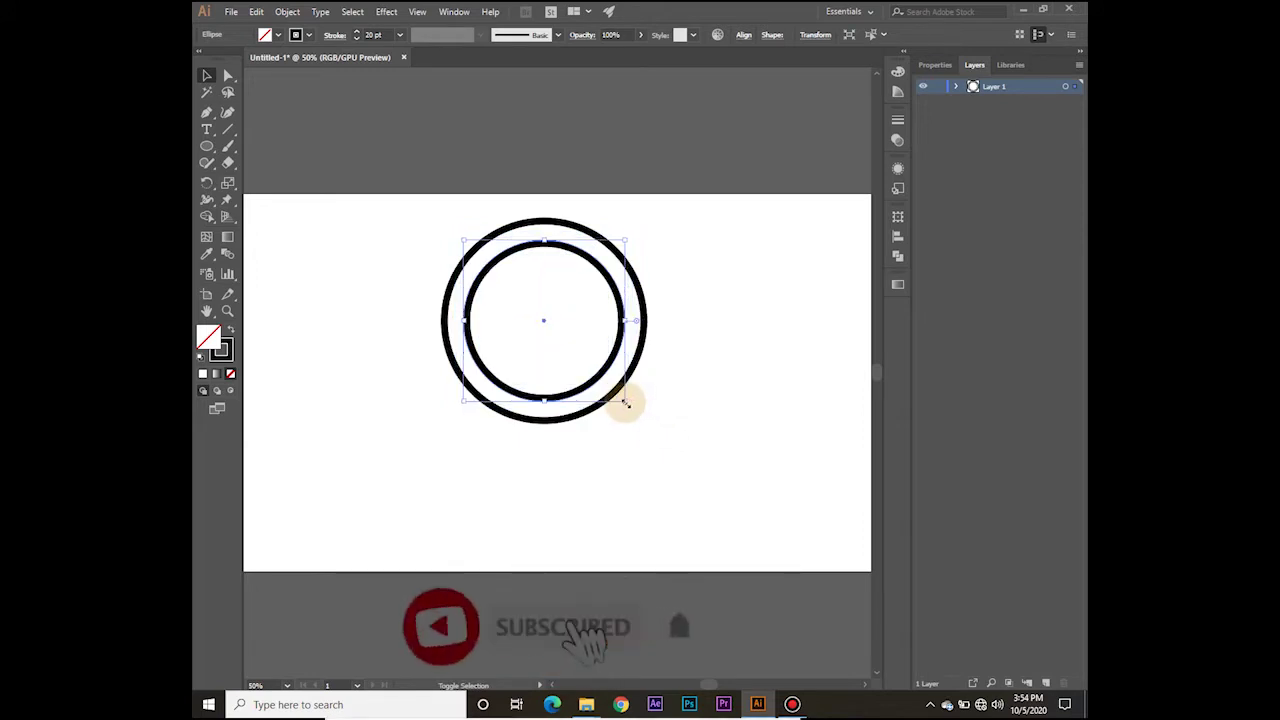
{"action": "left_click", "coordinate": [633, 374]}
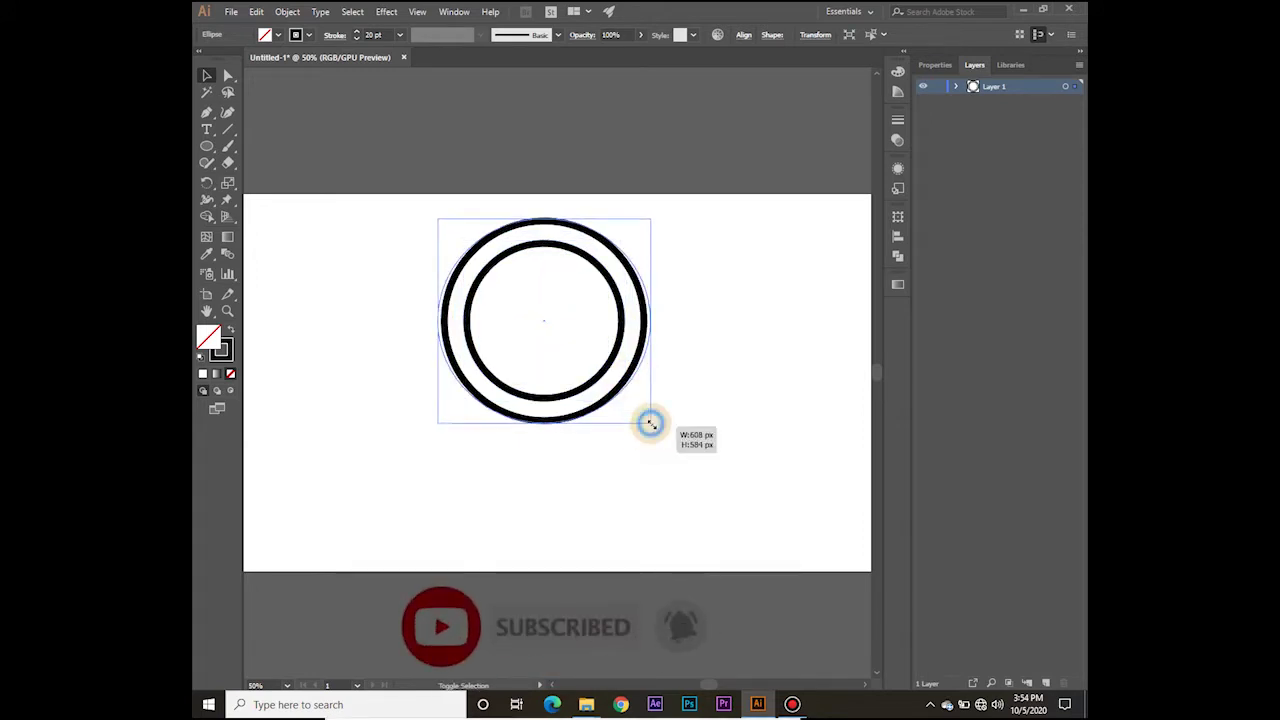
{"action": "mouse_move", "coordinate": [648, 423]}
{"action": "left_mouse_down"}
{"action": "mouse_move", "coordinate": [659, 431]}
{"action": "mouse_move", "coordinate": [606, 378]}
{"action": "left_mouse_up"}
{"action": "left_click", "coordinate": [600, 375]}
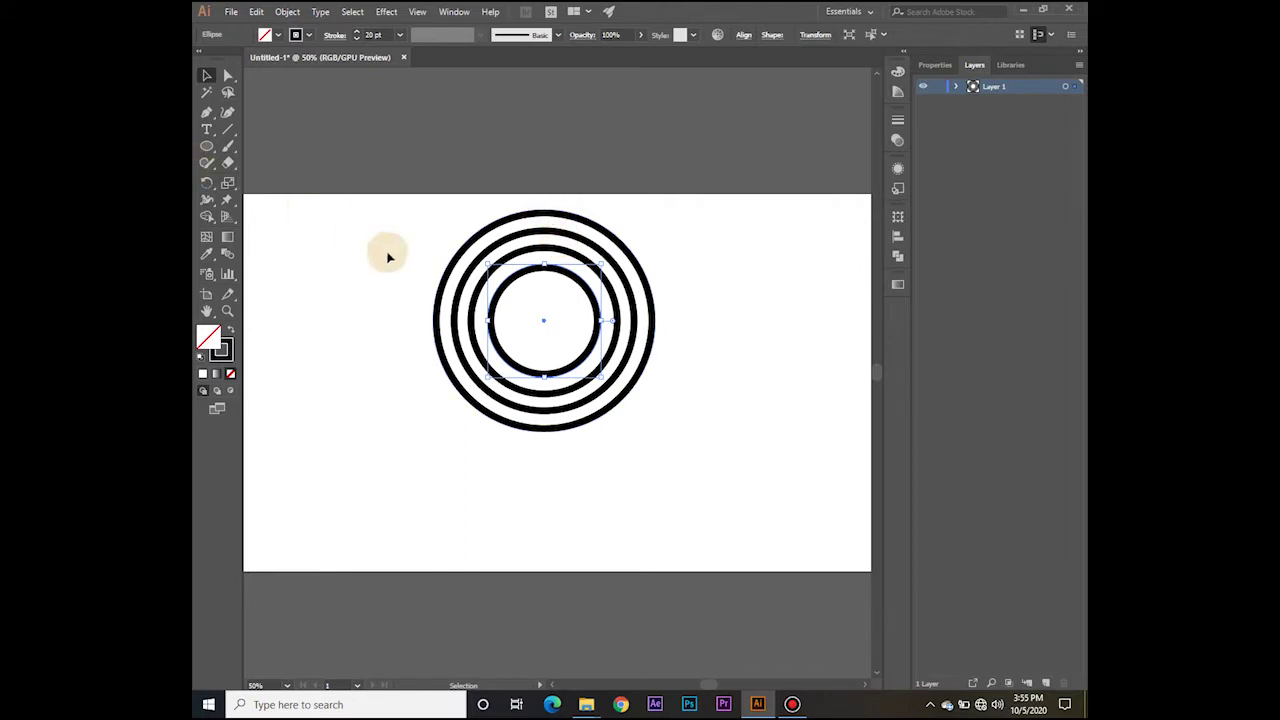
{"action": "left_click", "coordinate": [419, 267]}
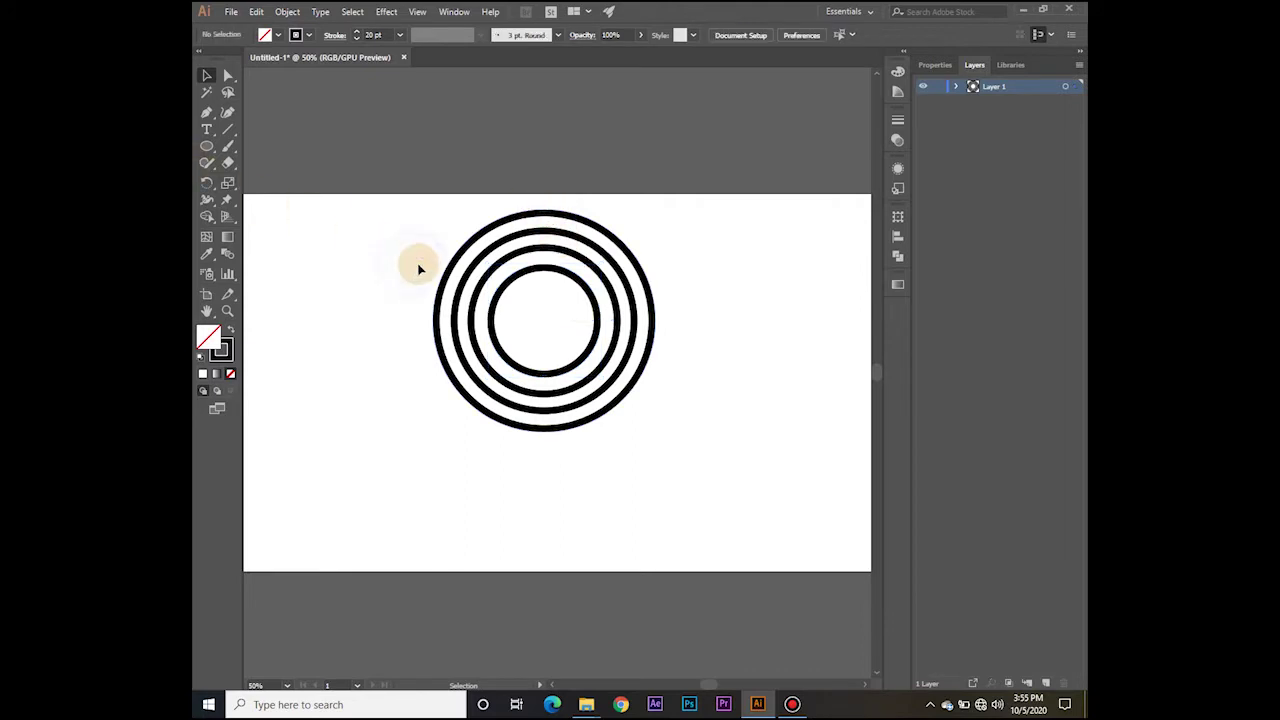
Step: Delete the outermost ring and add a smaller copy of the innermost ring around the same centre
{"action": "left_click", "coordinate": [648, 283]}
{"action": "key", "text": "Delete"}
{"action": "left_click", "coordinate": [584, 354]}
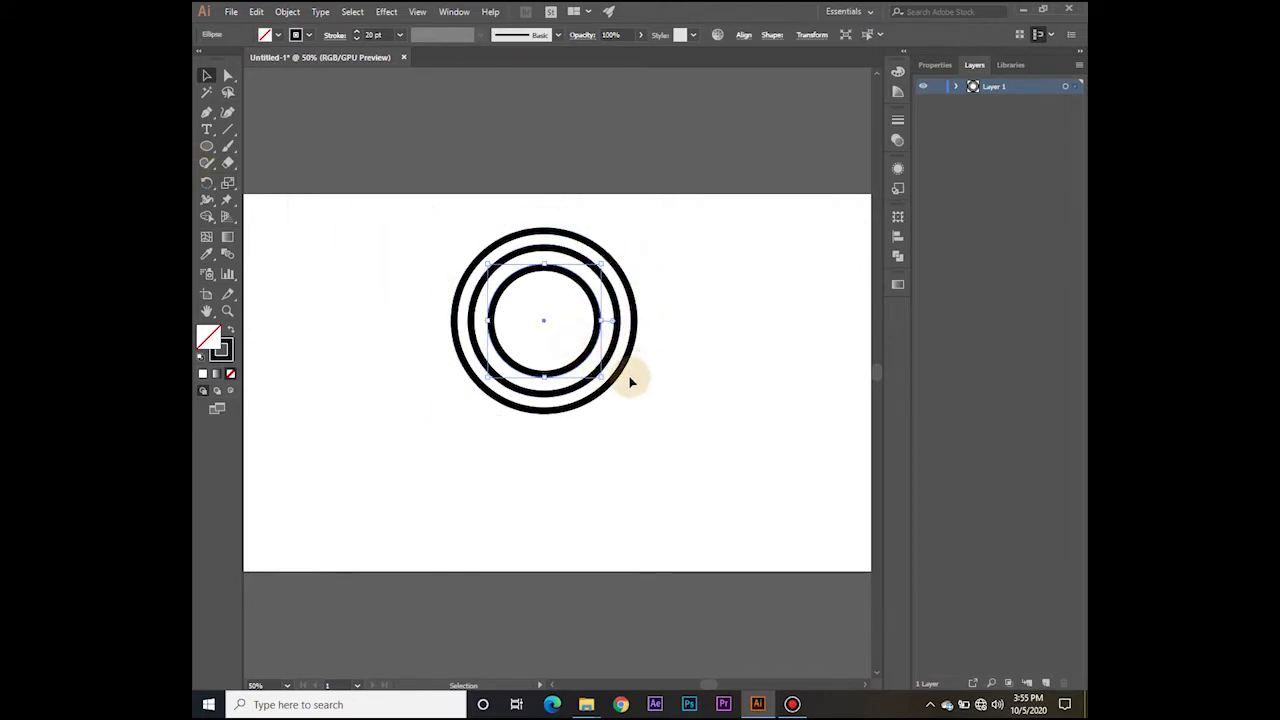
{"action": "left_click_drag", "start_coordinate": [600, 376], "coordinate": [584, 360]}
{"action": "key", "text": "ctrl+z"}
{"action": "key", "text": "ctrl+c"}
{"action": "key", "text": "ctrl+f"}
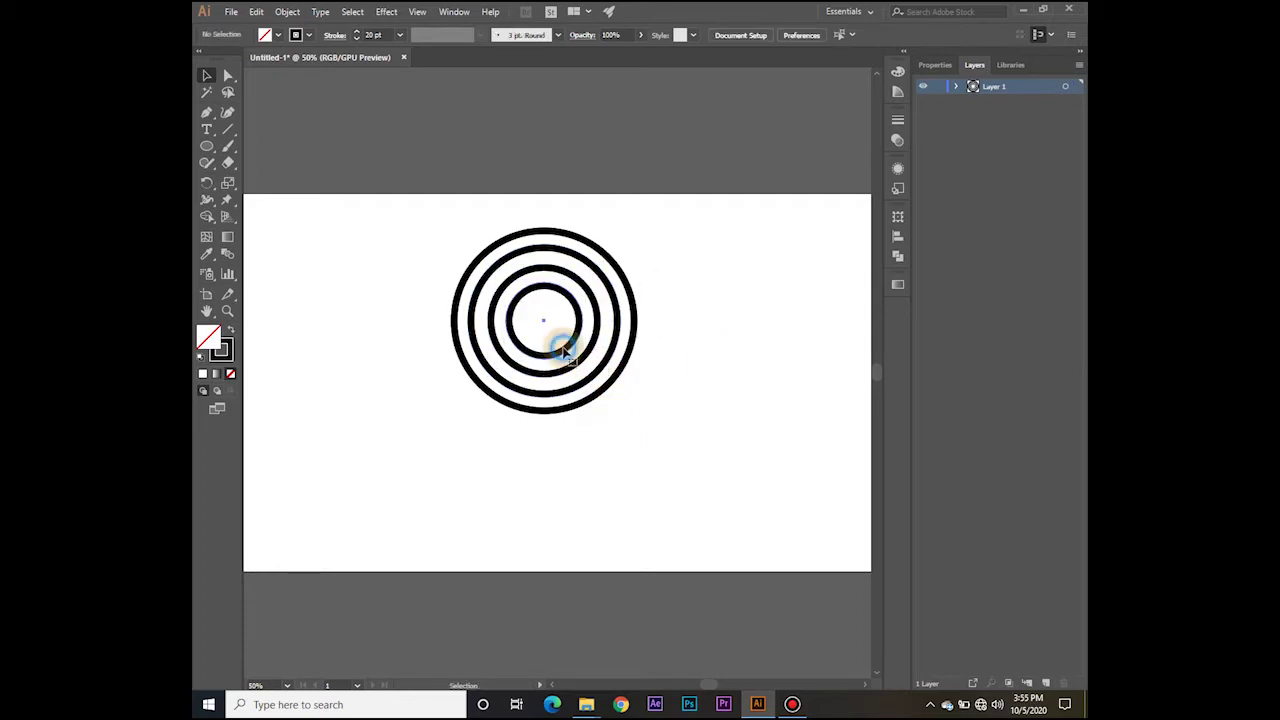
Step: Resize the inner rings and slightly enlarge the outermost one from their shared centre to even out the gaps
{"action": "left_click_drag", "start_coordinate": [576, 350], "coordinate": [599, 375]}
{"action": "left_click", "coordinate": [620, 376]}
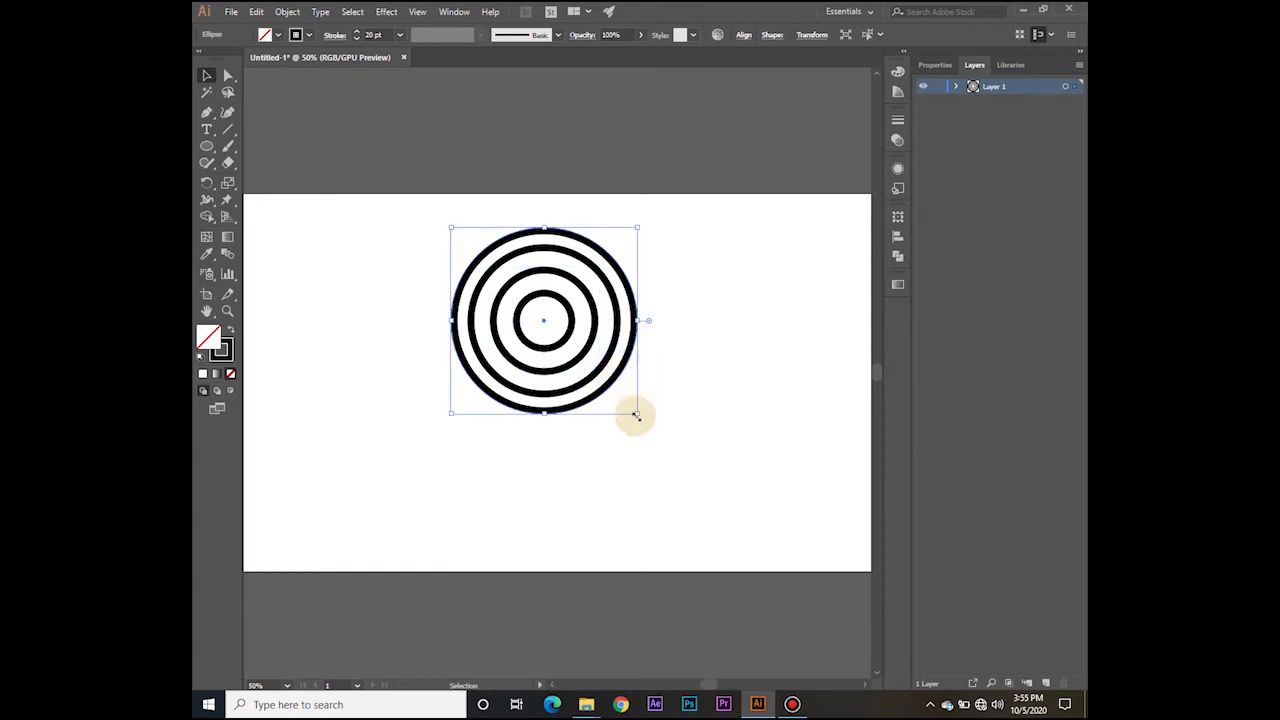
{"action": "left_click_drag", "start_coordinate": [638, 414], "coordinate": [643, 419]}
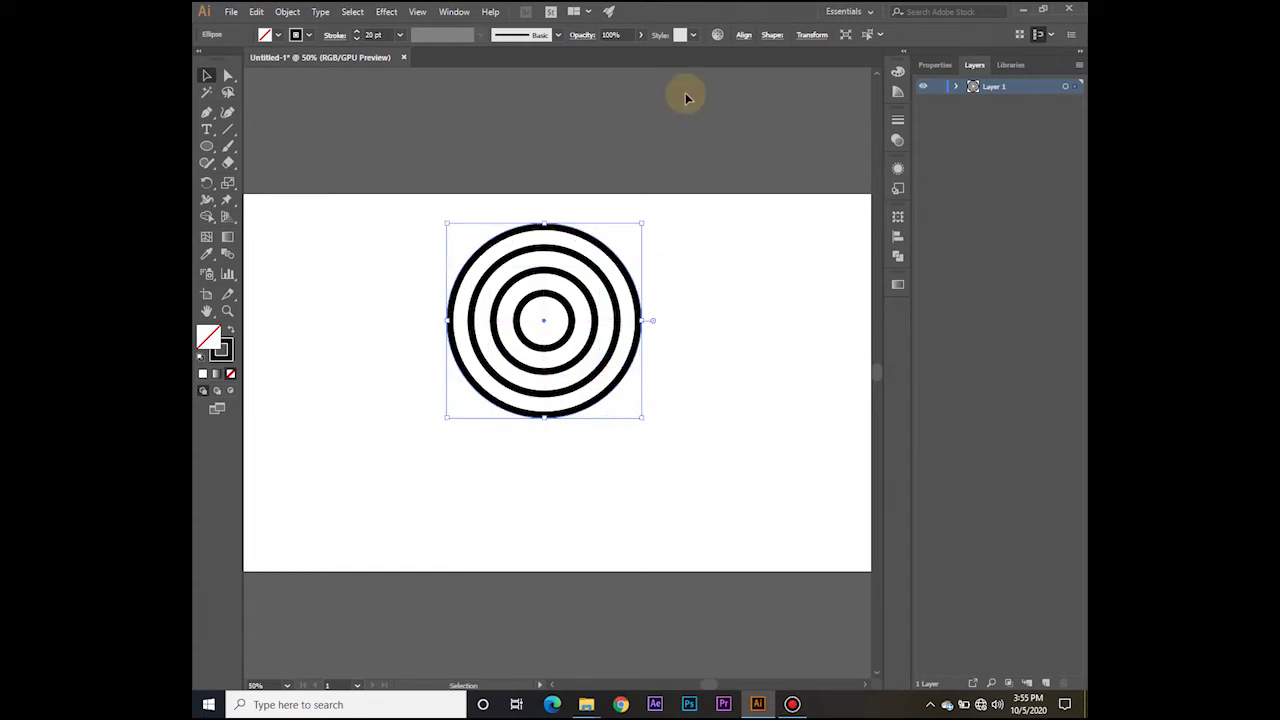
{"action": "left_click", "coordinate": [686, 183]}
Step: Show the rulers and place one horizontal and one vertical guide through the centre of the rings
{"action": "key", "text": "ctrl+r"}
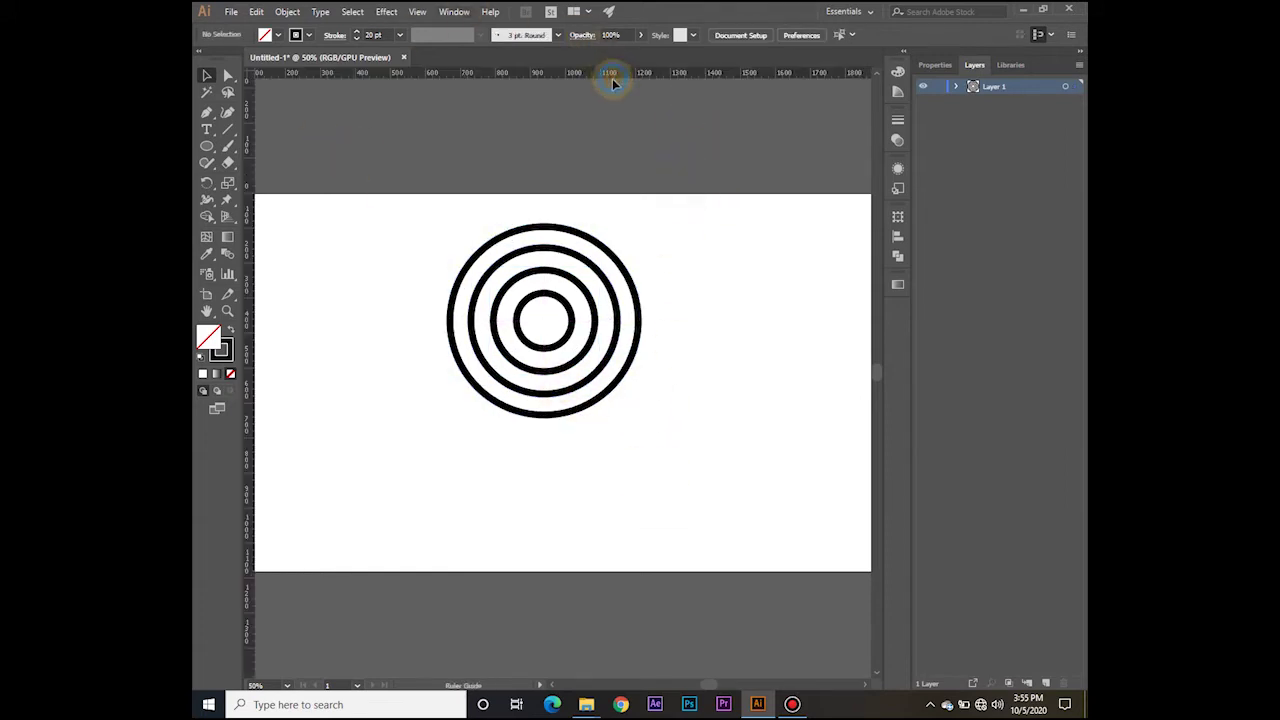
{"action": "left_click_drag", "start_coordinate": [614, 84], "coordinate": [585, 321]}
{"action": "left_click_drag", "start_coordinate": [246, 482], "coordinate": [545, 450]}
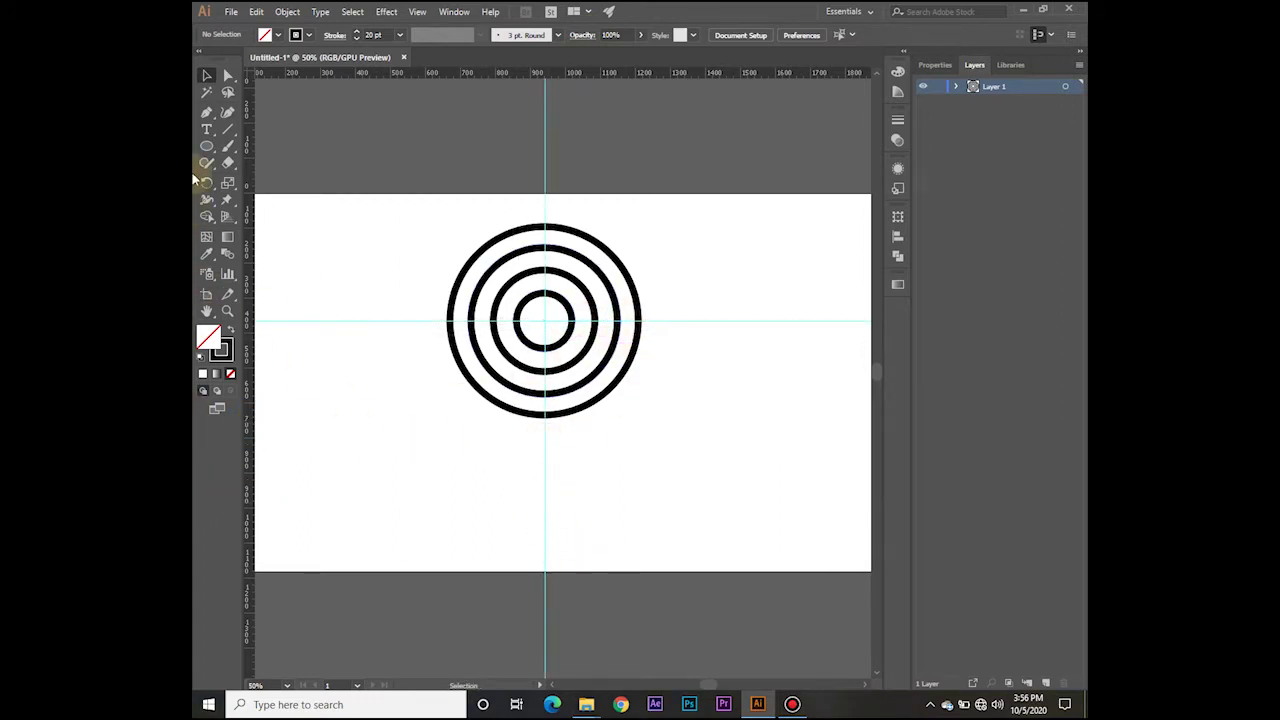
Step: Cut the outermost ring with the Scissors tool at its bottom and right anchor points and delete the lower-right quarter
{"action": "left_click_drag", "start_coordinate": [227, 148], "coordinate": [258, 180]}
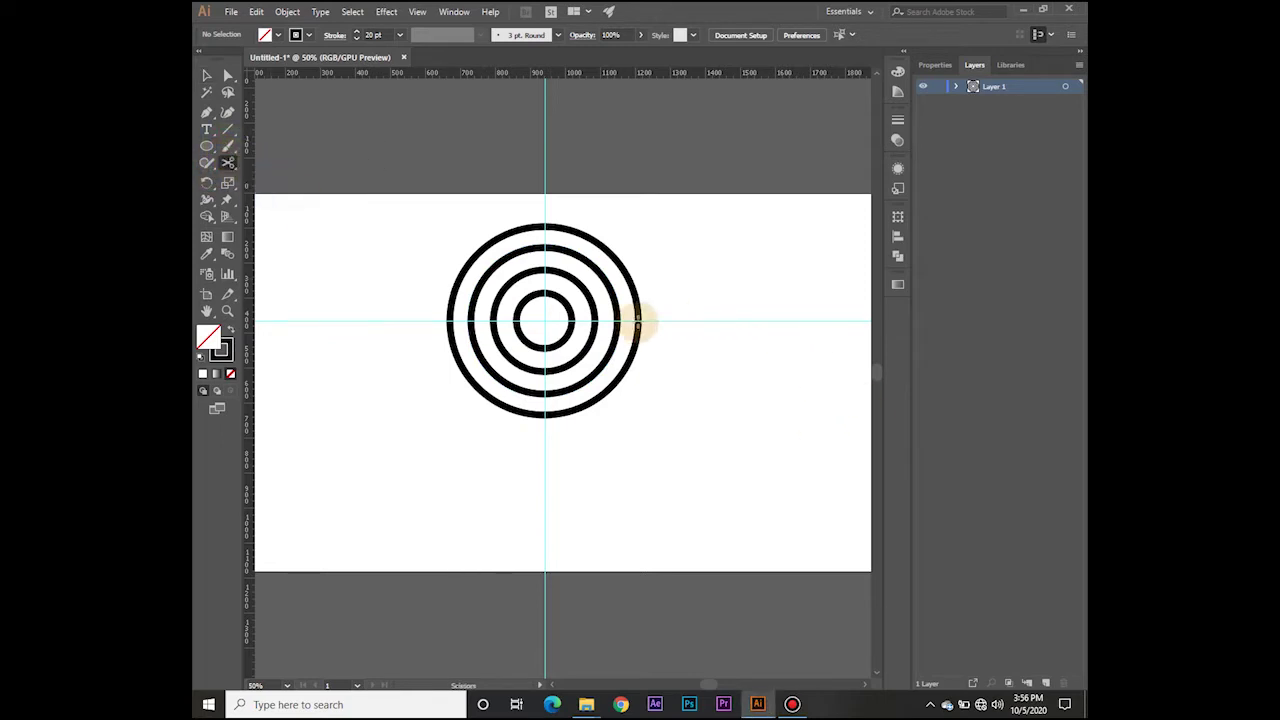
{"action": "scroll", "coordinate": [638, 322], "scroll_direction": "up", "scroll_amount": 2}
{"action": "left_click", "coordinate": [639, 321]}
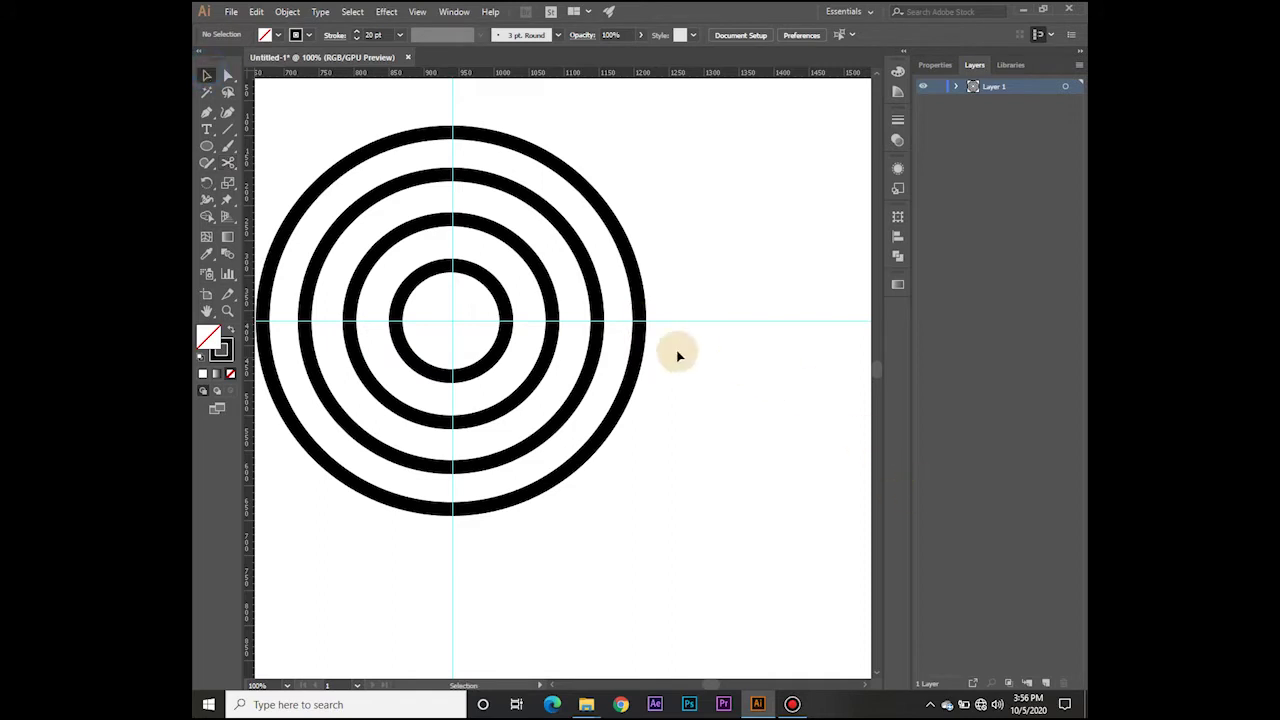
{"action": "left_click", "coordinate": [637, 363]}
{"action": "left_click", "coordinate": [229, 162]}
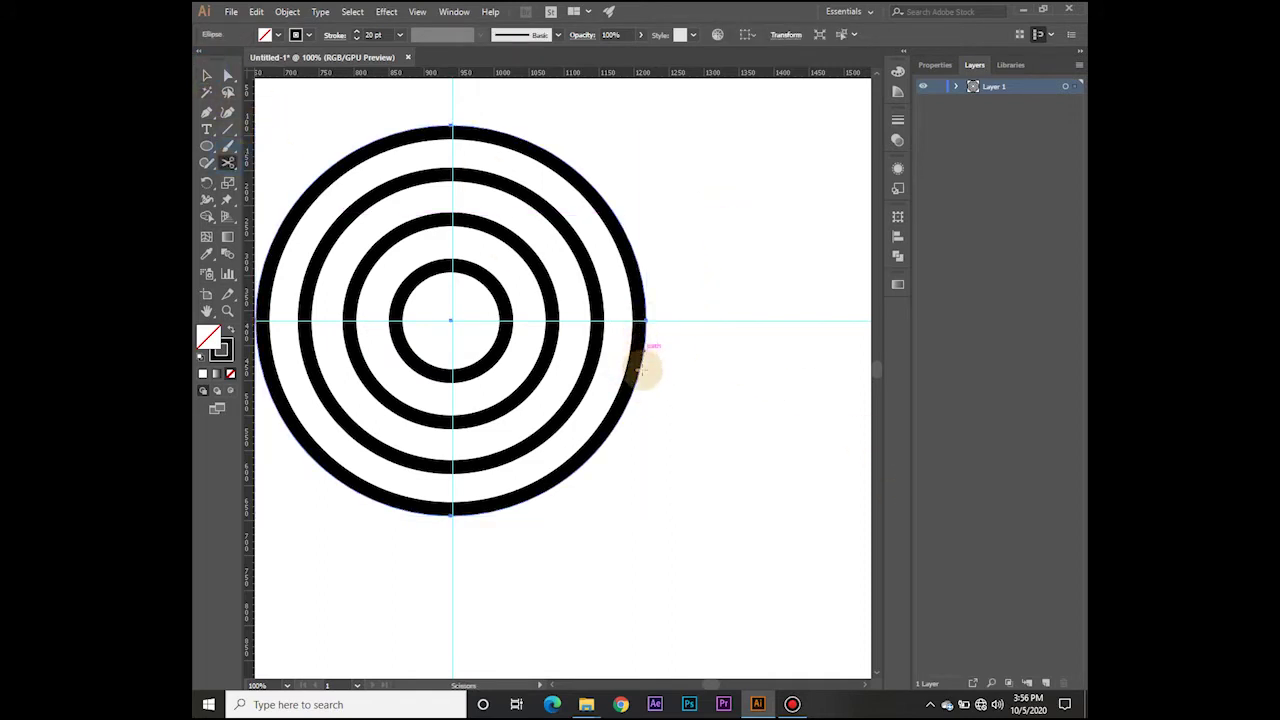
{"action": "left_click", "coordinate": [452, 515]}
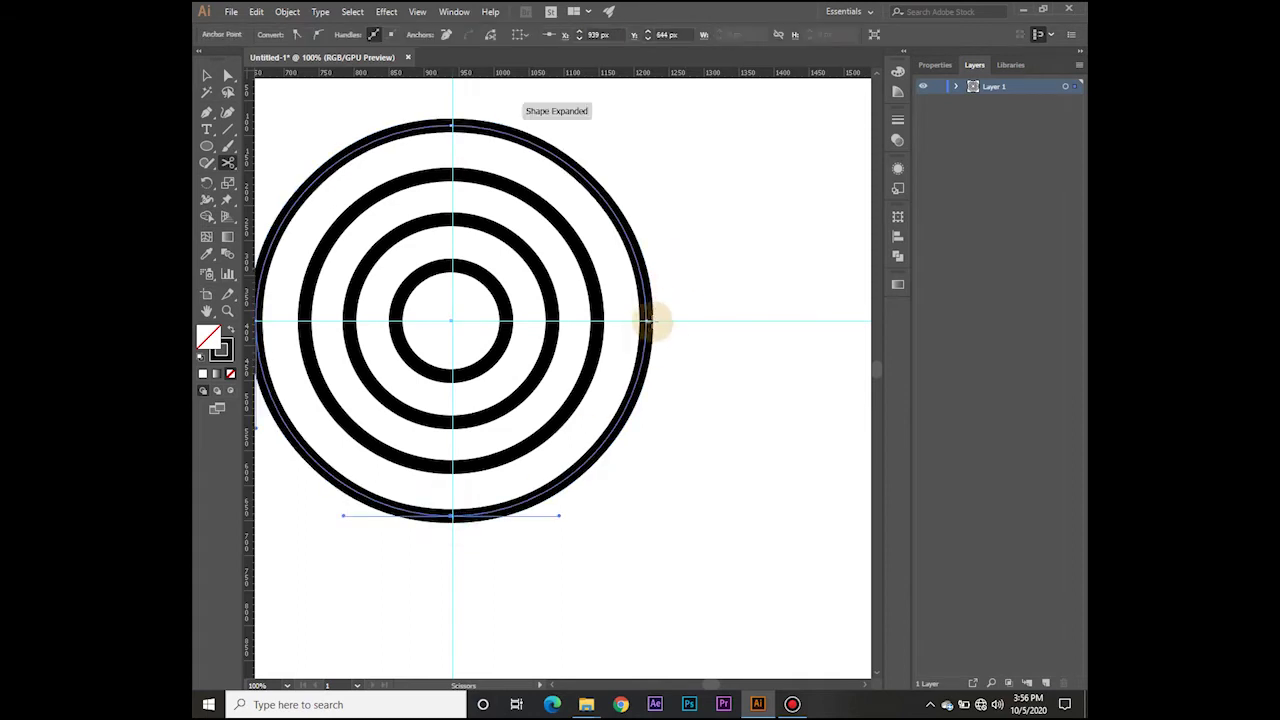
{"action": "left_click", "coordinate": [651, 320]}
{"action": "key", "text": "Delete"}
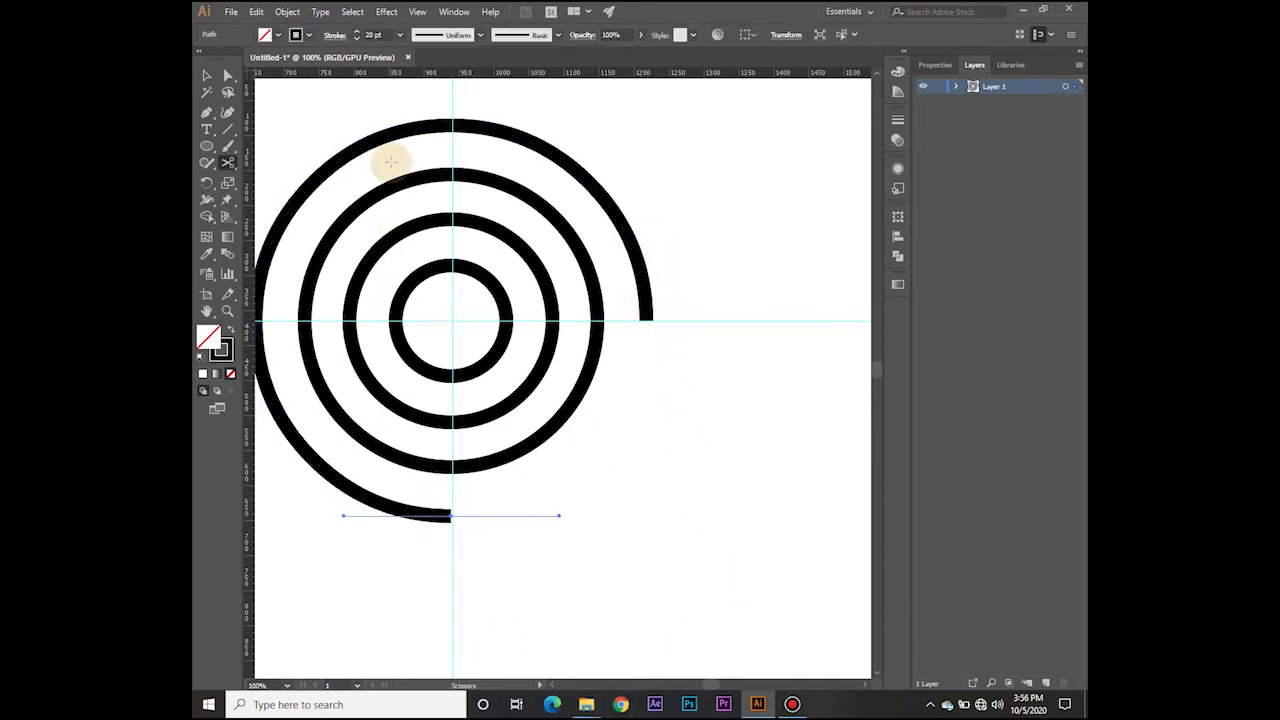
Step: Cut the three inner rings at their bottom and right anchor points and delete their lower-right quarters
{"action": "left_click", "coordinate": [452, 472]}
{"action": "left_click", "coordinate": [604, 321]}
{"action": "key", "text": "Delete"}
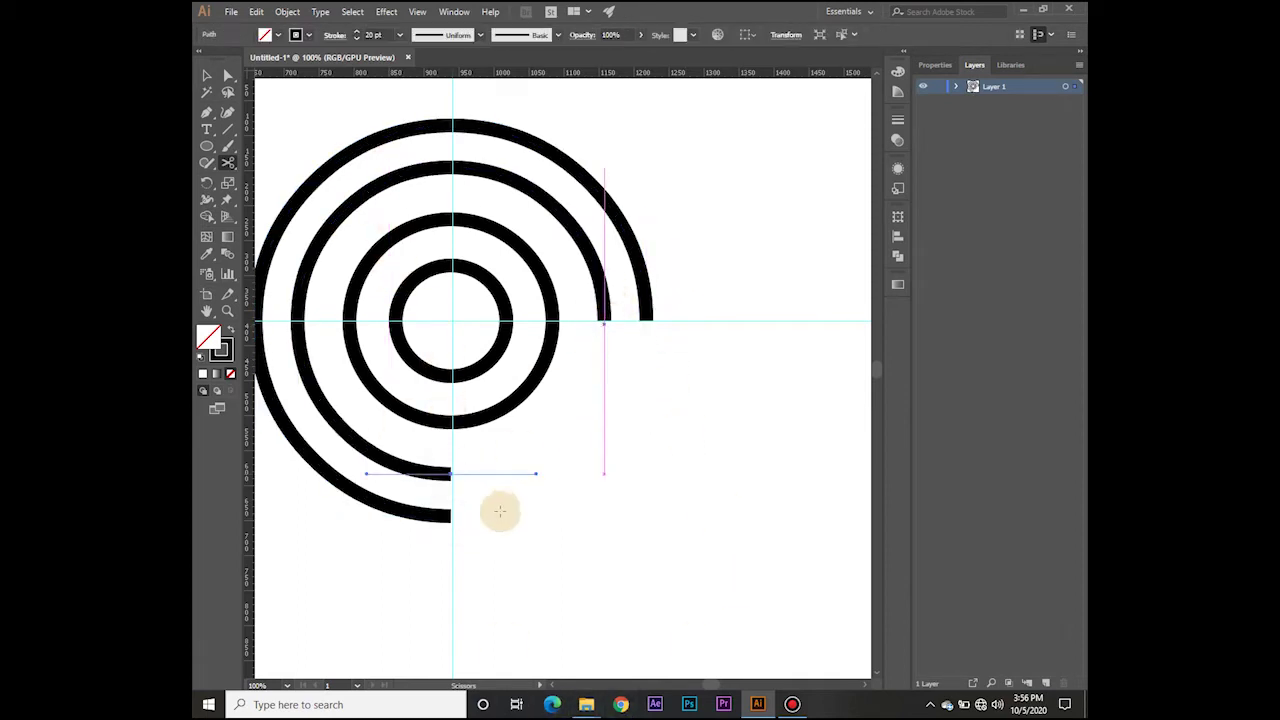
{"action": "left_click", "coordinate": [452, 428]}
{"action": "key", "text": "Delete"}
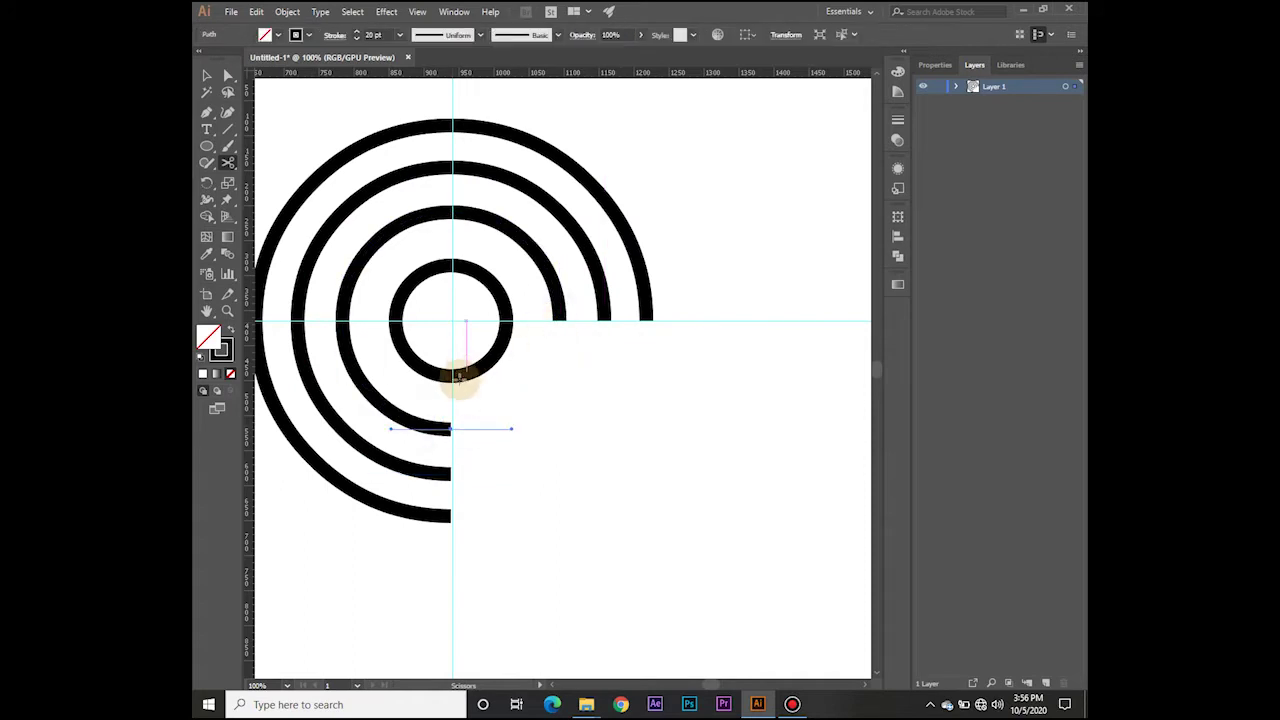
{"action": "left_click", "coordinate": [452, 381]}
{"action": "left_click", "coordinate": [517, 320]}
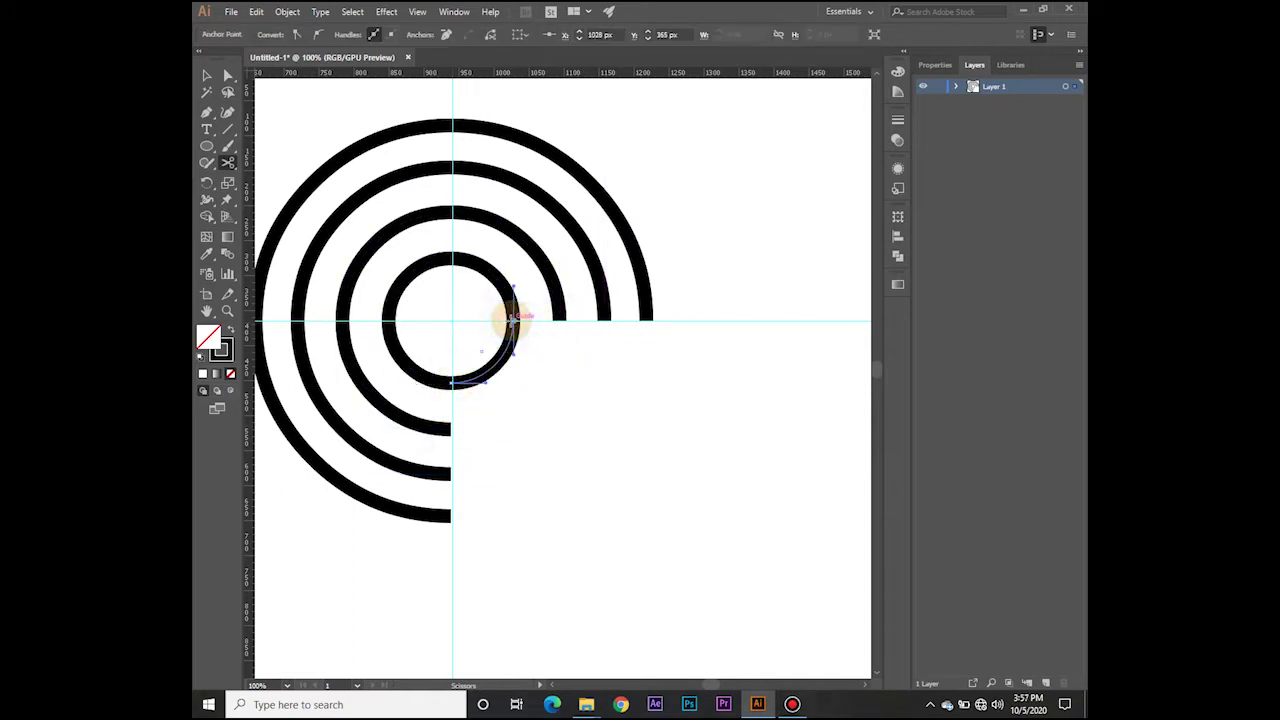
{"action": "key", "text": "Delete"}
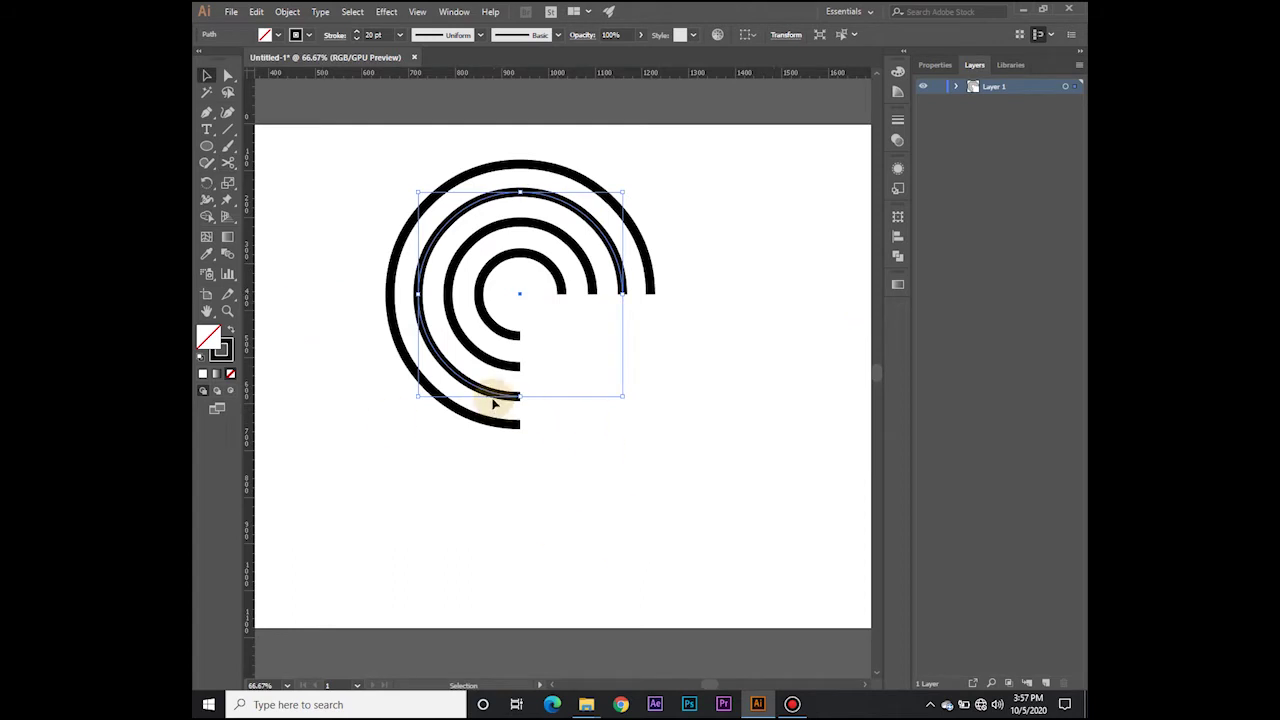
Step: Copy the second-largest arc downward, rotate the copy about 180°, and align its upper end with the original's lower end
{"action": "left_click_drag", "start_coordinate": [508, 396], "coordinate": [519, 602]}
{"action": "left_click_drag", "start_coordinate": [643, 607], "coordinate": [420, 531]}
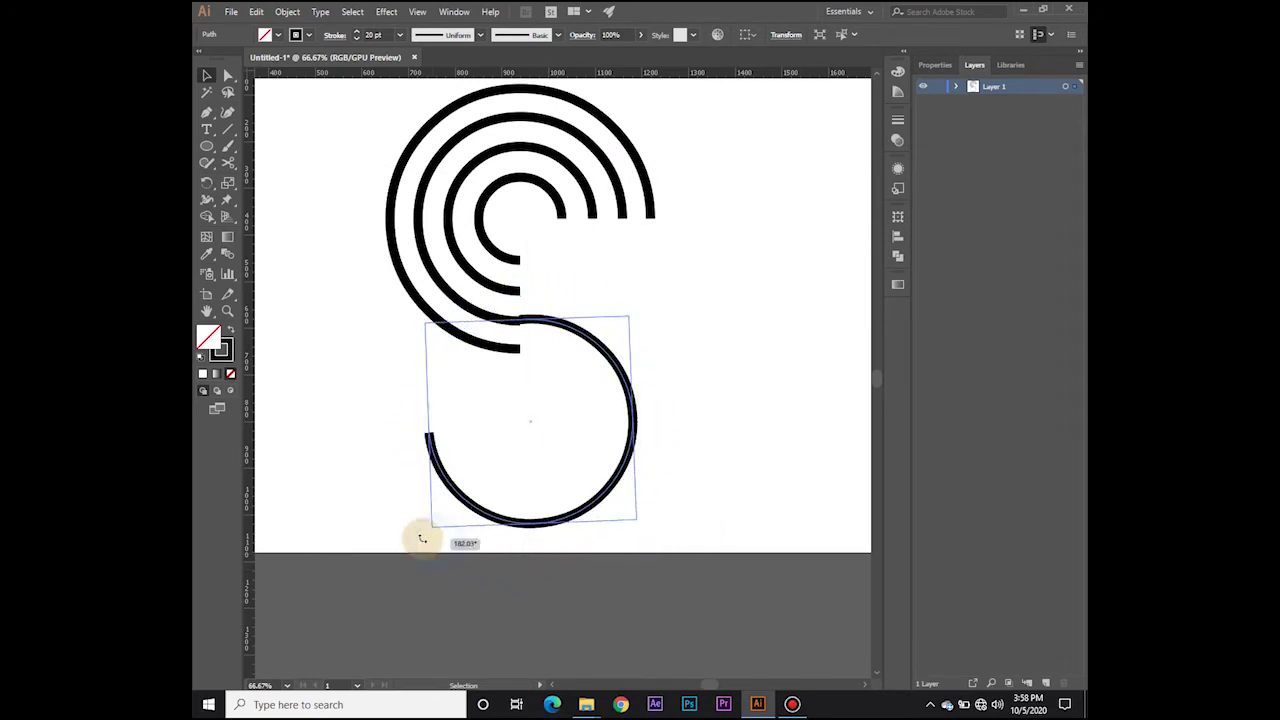
{"action": "scroll", "coordinate": [597, 514], "scroll_direction": "up", "scroll_amount": 2}
{"action": "scroll", "coordinate": [583, 505], "scroll_direction": "down", "scroll_amount": 1}
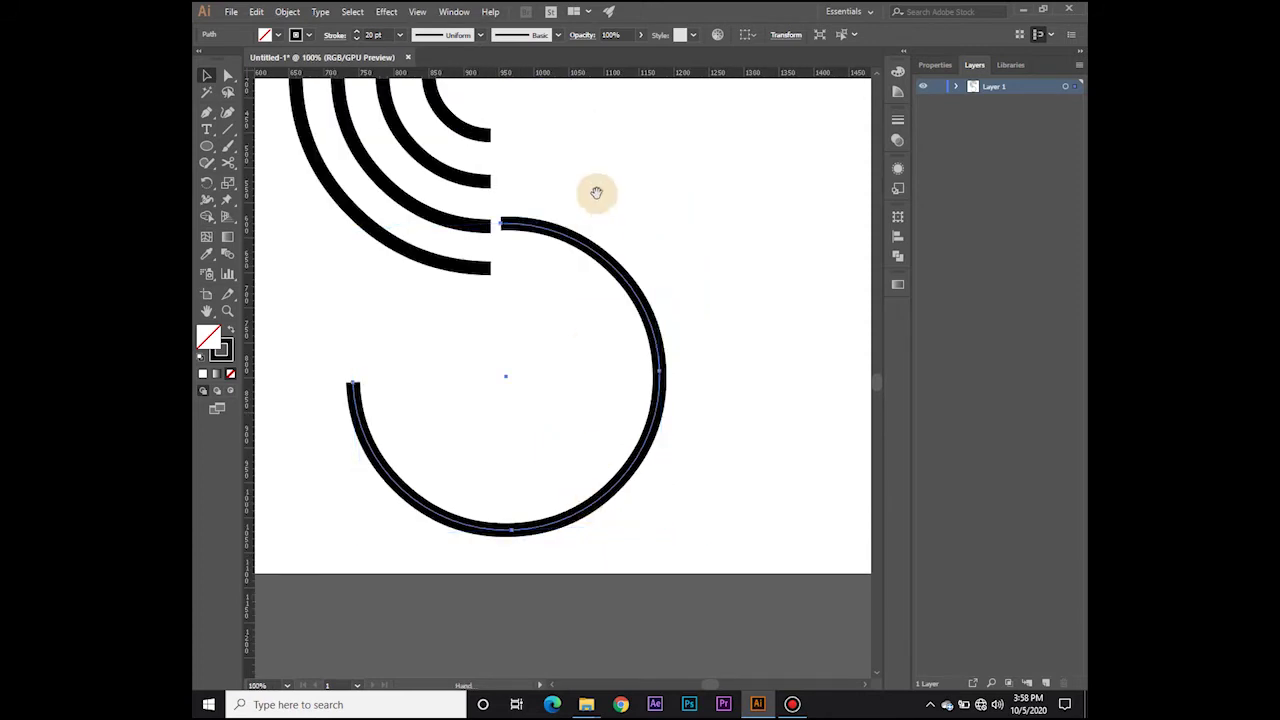
{"action": "left_click_drag", "start_coordinate": [557, 232], "coordinate": [546, 236]}
{"action": "left_click", "coordinate": [855, 263]}
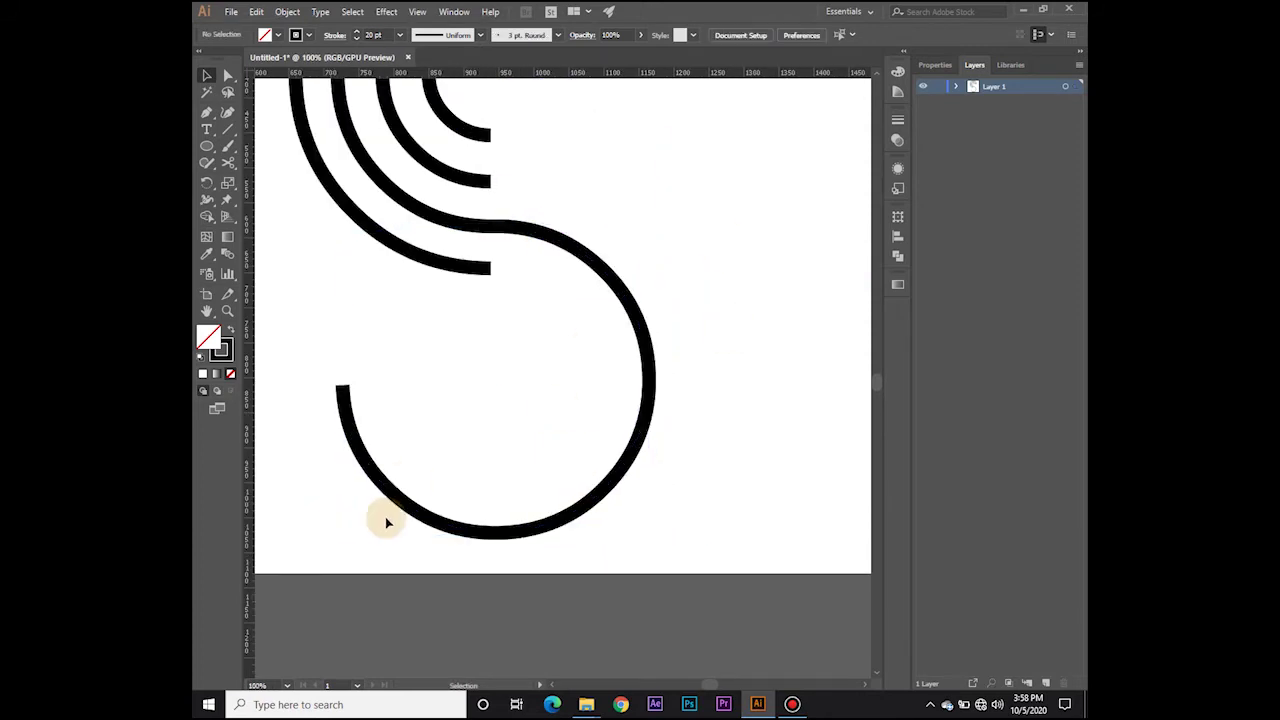
Step: Add a smaller concentric copy of the lower arc so that it continues the outermost upper arc
{"action": "scroll", "coordinate": [603, 517], "scroll_direction": "down", "scroll_amount": 1}
{"action": "left_click", "coordinate": [605, 497]}
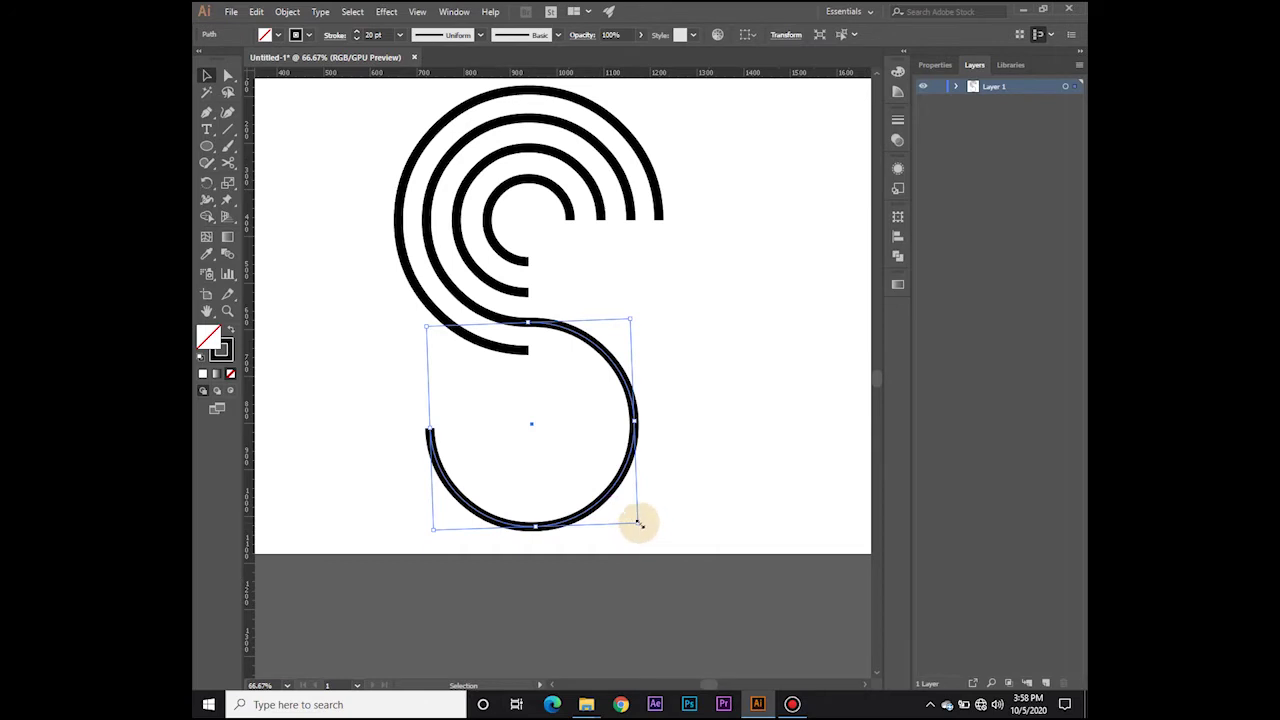
{"action": "left_click_drag", "start_coordinate": [636, 522], "coordinate": [607, 498]}
{"action": "scroll", "coordinate": [609, 505], "scroll_direction": "up", "scroll_amount": 1}
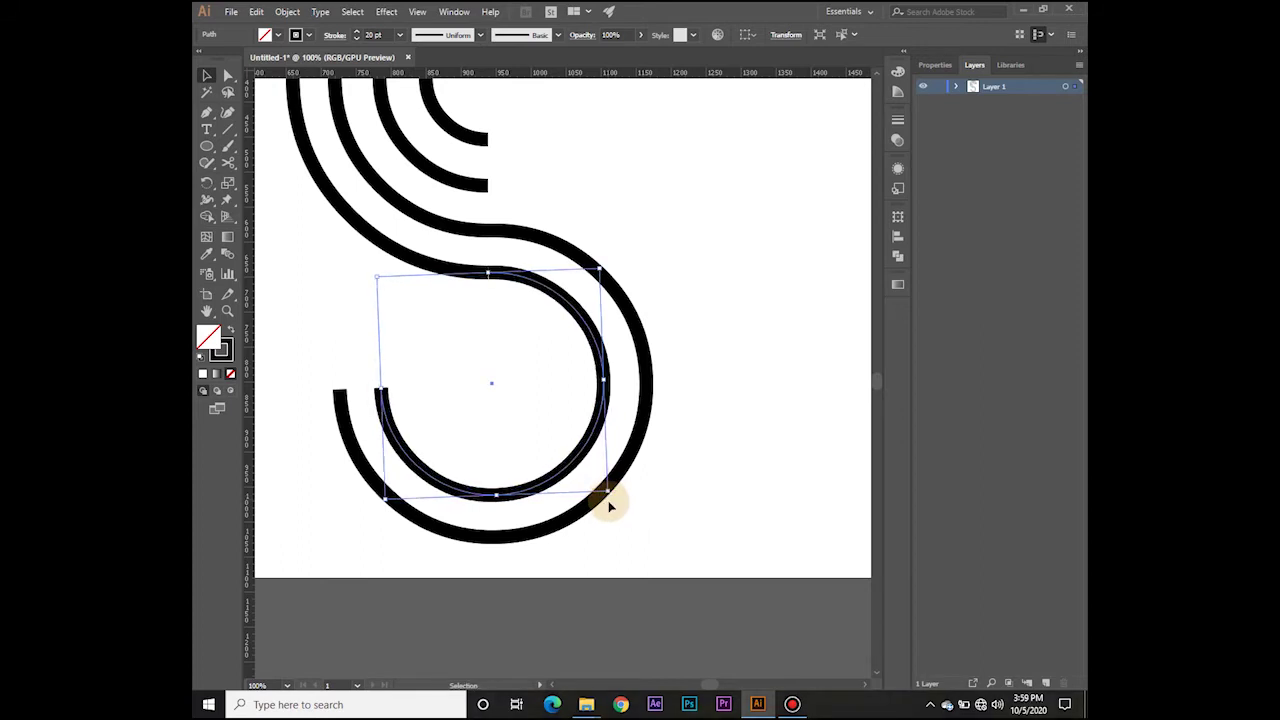
{"action": "left_click", "coordinate": [750, 507]}
Step: Add a third, smaller concentric arc inside the two lower arcs with matching spacing
{"action": "left_click", "coordinate": [563, 469]}
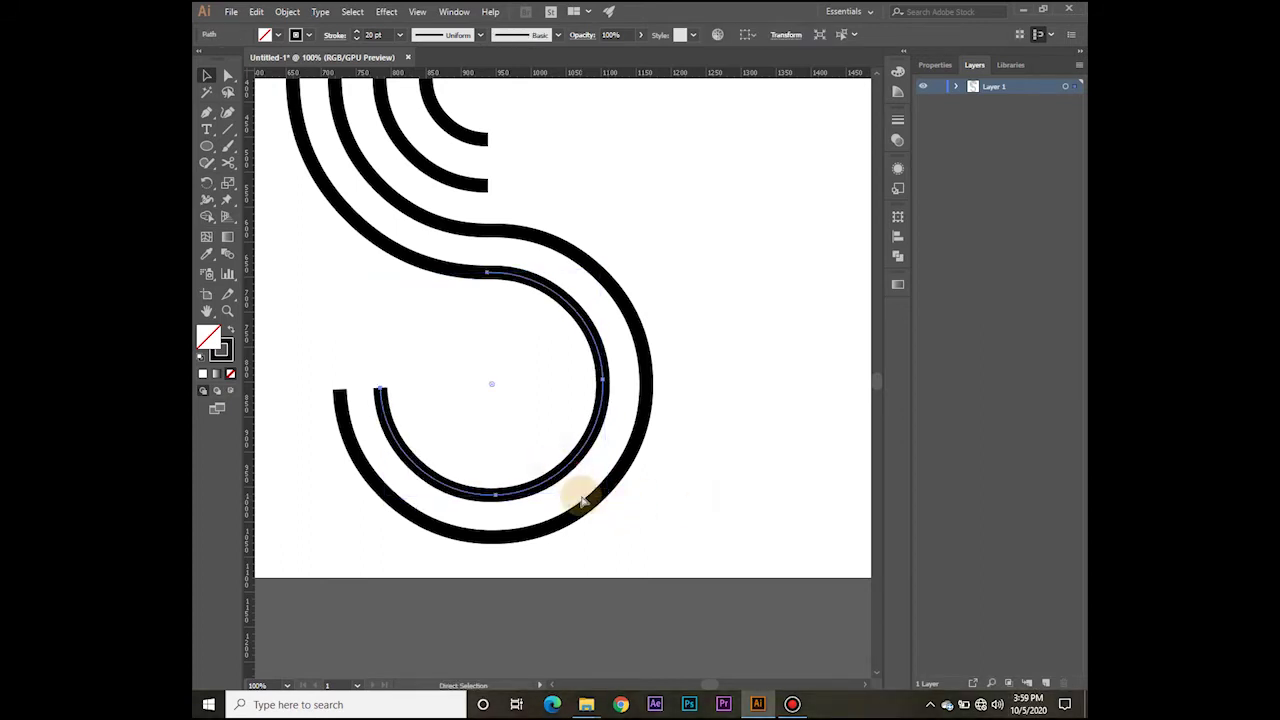
{"action": "left_click_drag", "start_coordinate": [612, 495], "coordinate": [562, 452]}
{"action": "left_click", "coordinate": [736, 487]}
{"action": "left_click", "coordinate": [536, 443]}
{"action": "left_click", "coordinate": [690, 466]}
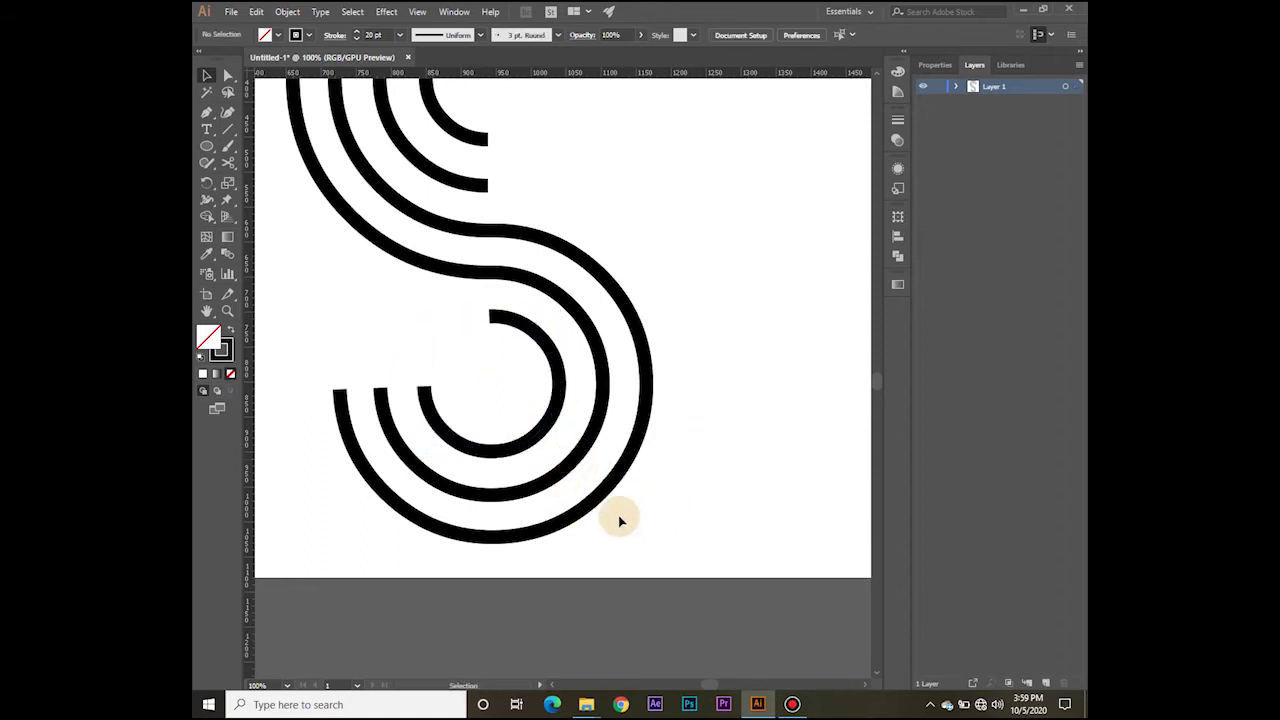
Step: Scale a copy of the smallest lower arc toward its centre to create a fourth, innermost arc
{"action": "left_click", "coordinate": [511, 450]}
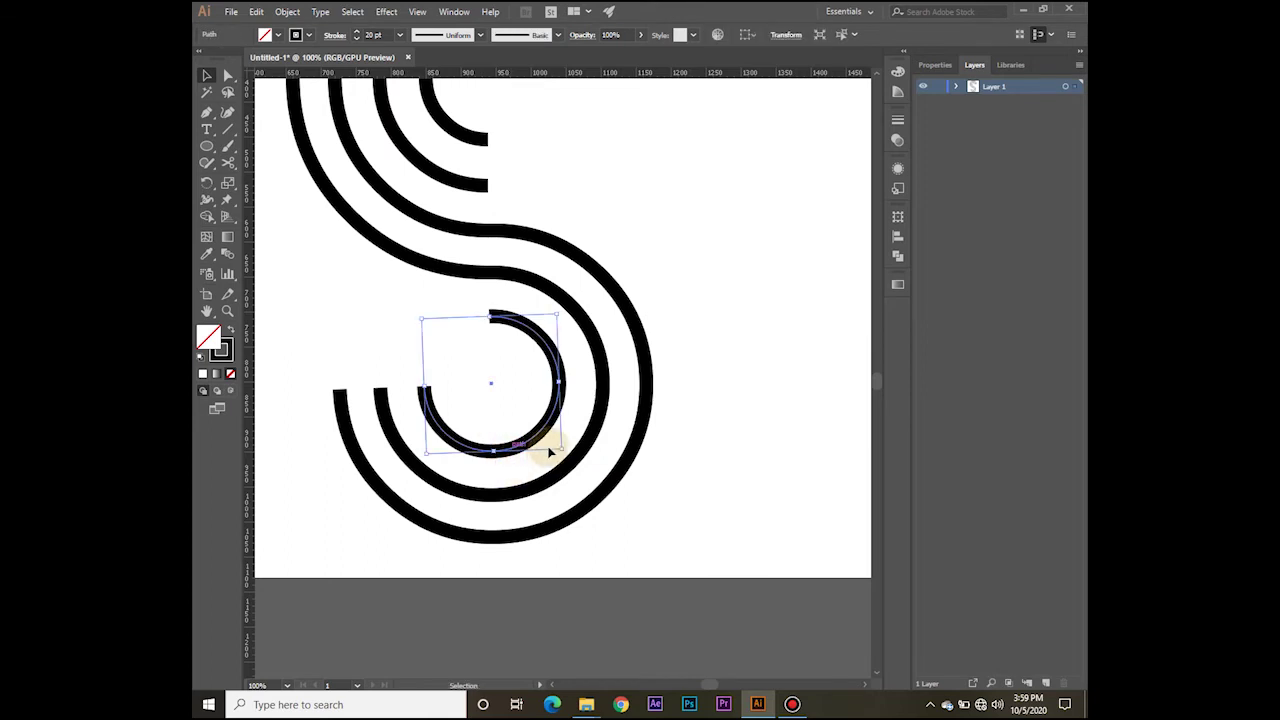
{"action": "left_click_drag", "start_coordinate": [562, 455], "coordinate": [524, 418]}
{"action": "left_click", "coordinate": [700, 466]}
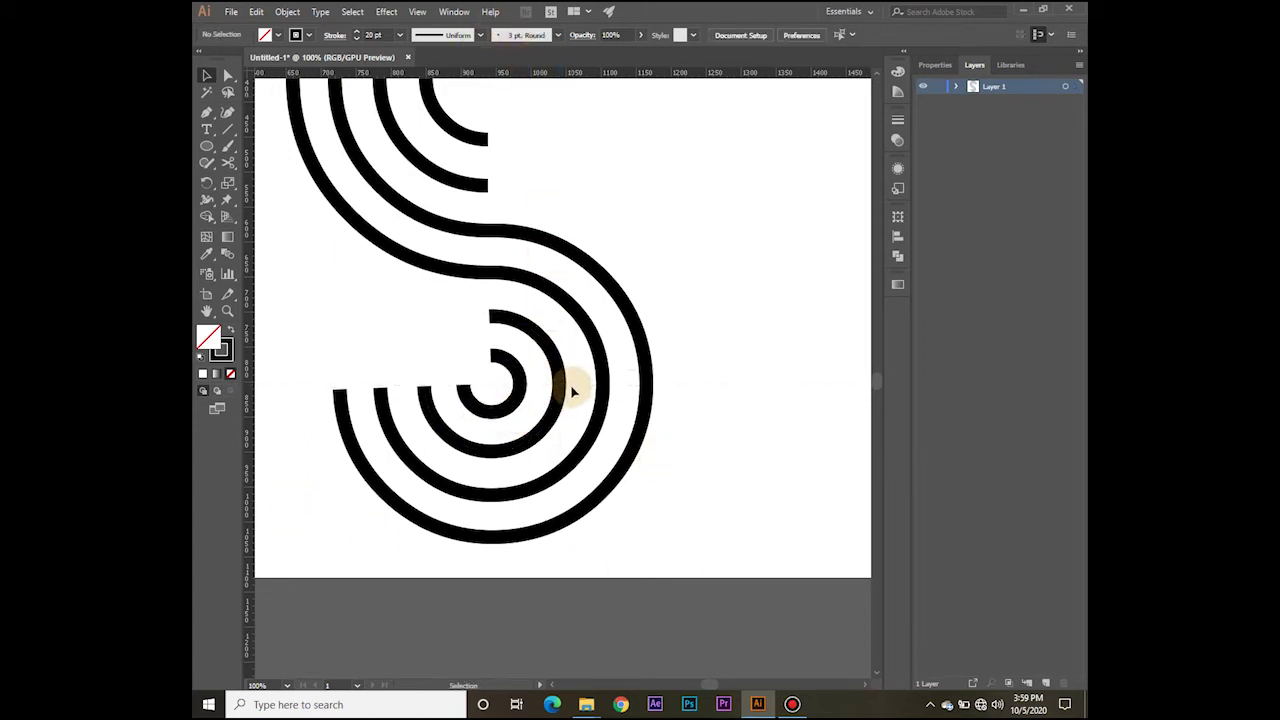
Step: Show the guides and position them so they cross at the centre of the lower arcs
{"action": "left_click", "coordinate": [416, 11]}
{"action": "mouse_move", "coordinate": [500, 443]}
{"action": "left_click", "coordinate": [660, 441]}
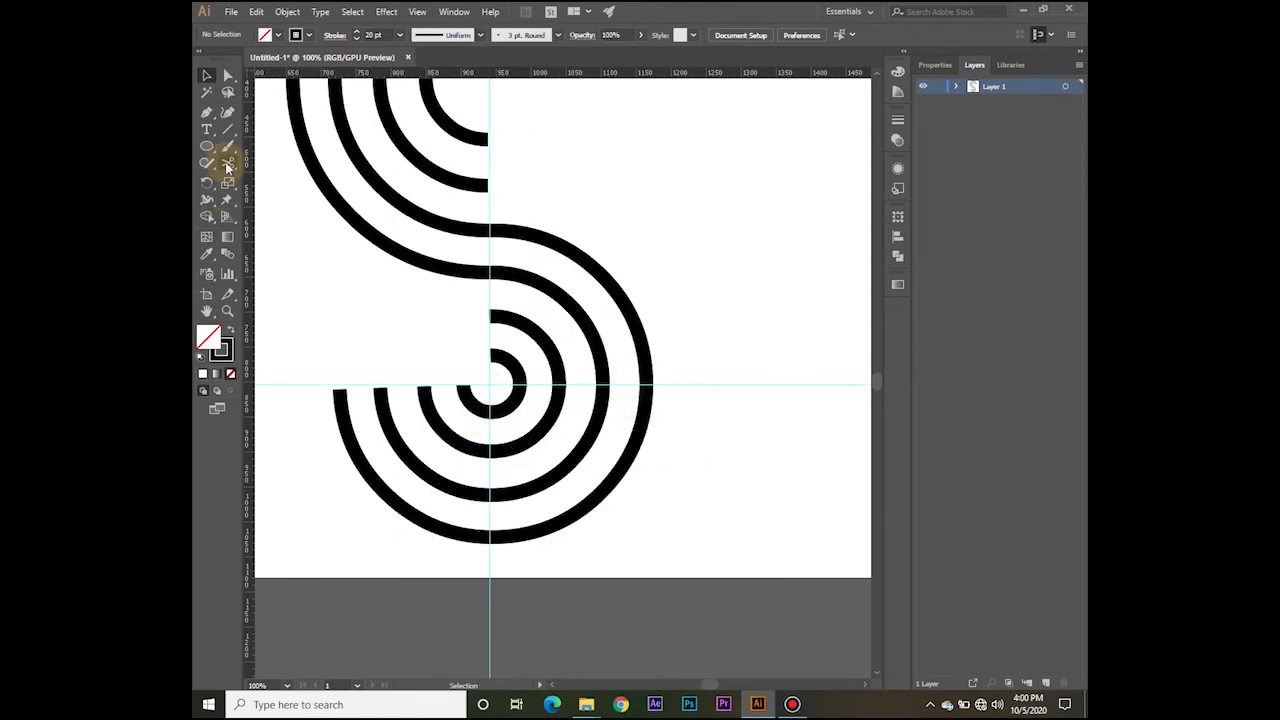
Step: Cut the three inner lower arcs at the horizontal guide with the Scissors tool and delete their lower-right quarter segments
{"action": "left_click", "coordinate": [521, 384]}
{"action": "key", "text": "Delete"}
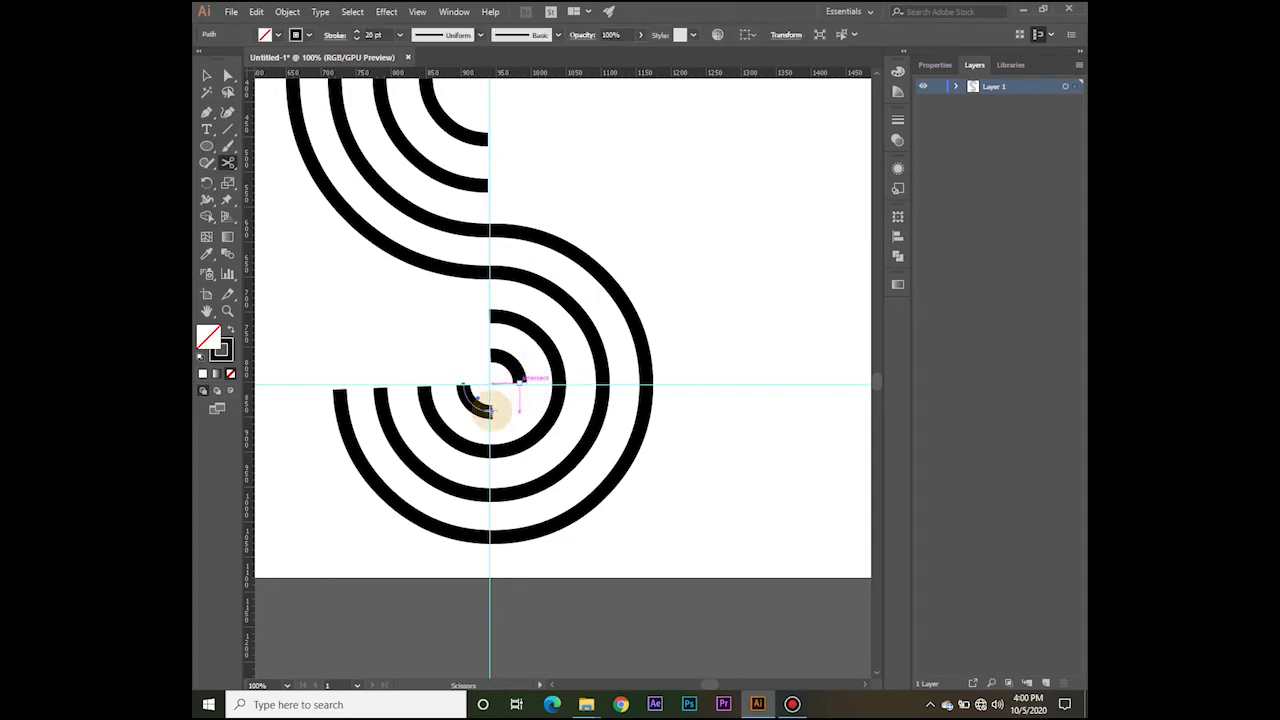
{"action": "left_click", "coordinate": [560, 384]}
{"action": "key", "text": "Delete"}
{"action": "left_click", "coordinate": [577, 387]}
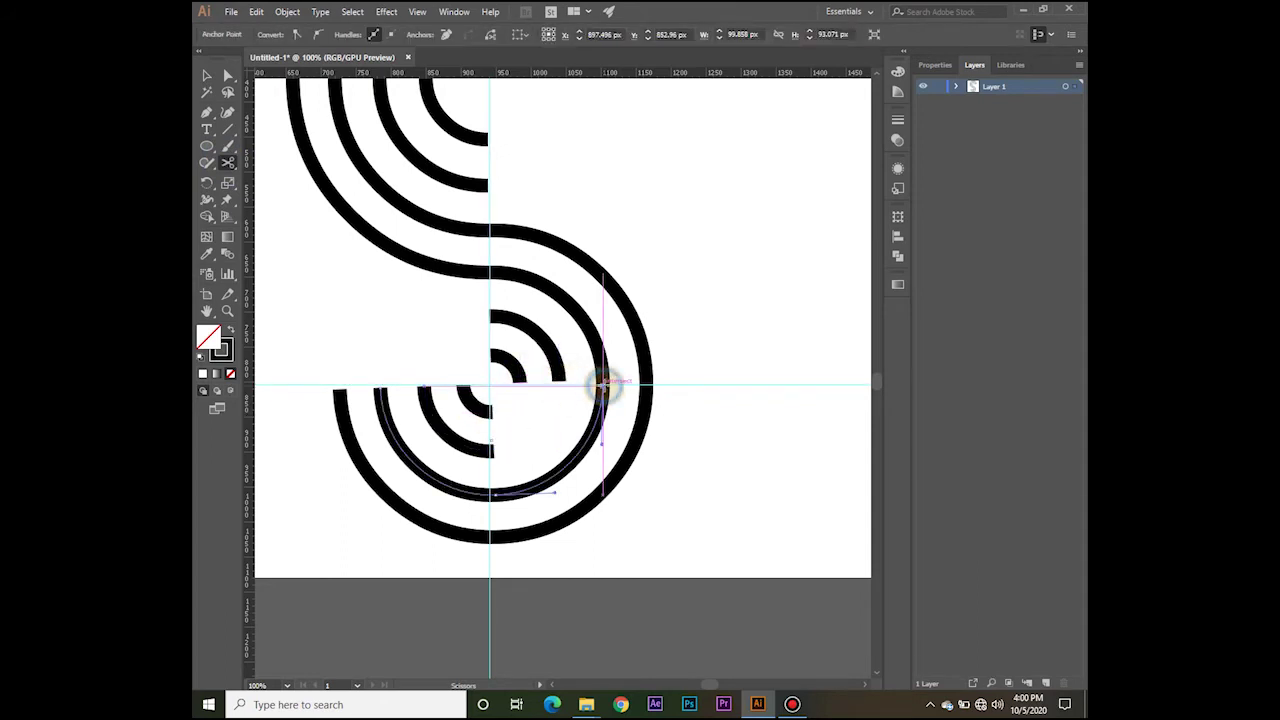
{"action": "key", "text": "Delete"}
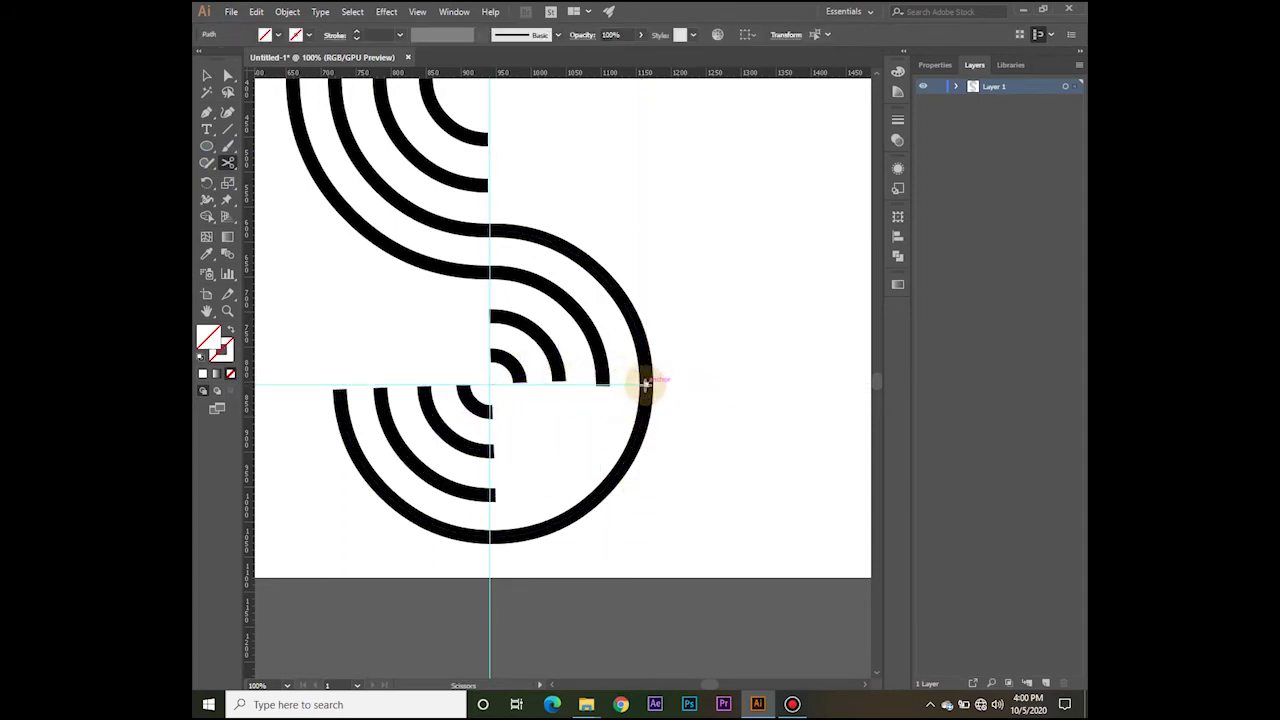
Step: Split the outermost lower arc where it meets the horizontal guide and delete its lower-right quarter
{"action": "key", "text": "Delete"}
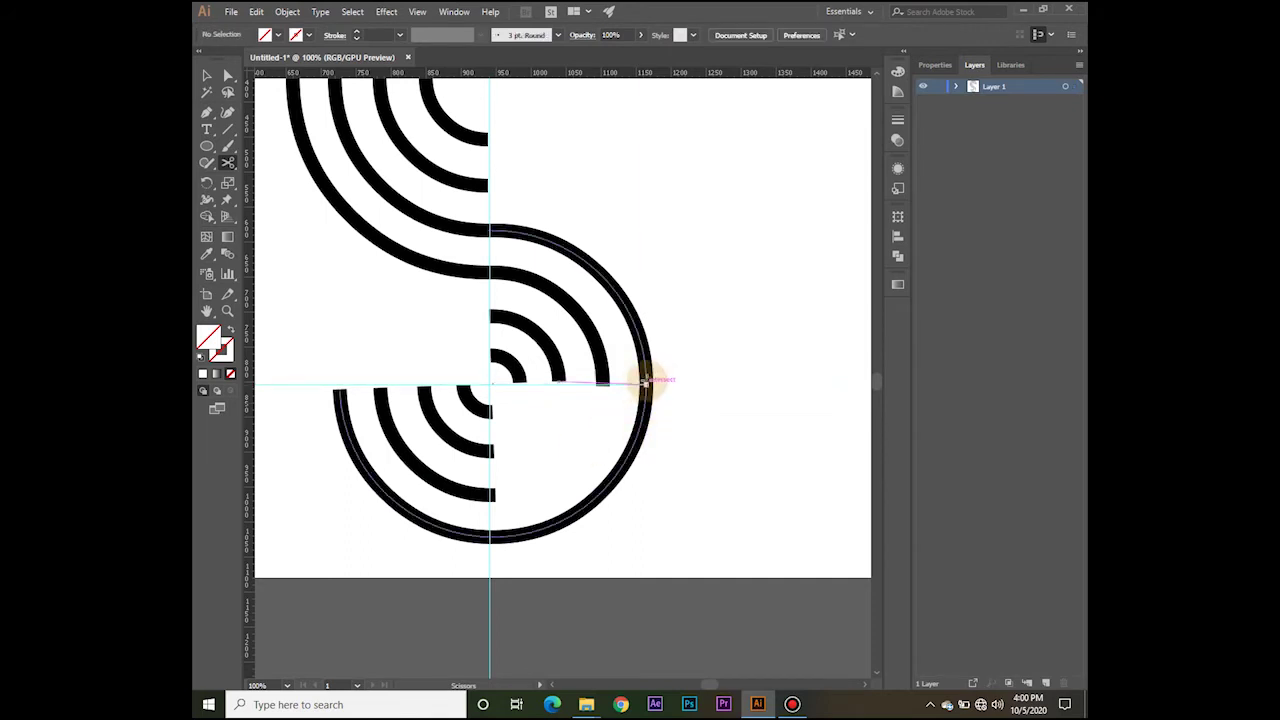
{"action": "left_click", "coordinate": [648, 383]}
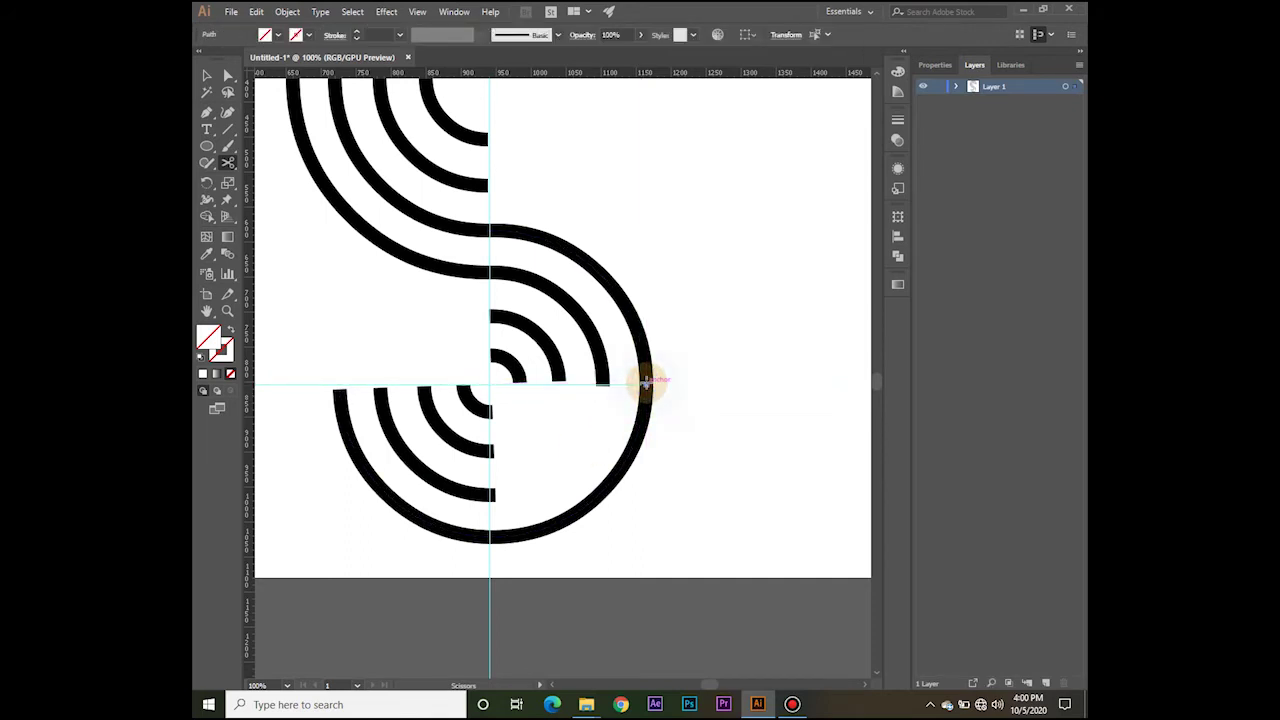
{"action": "key", "text": "Delete"}
{"action": "key", "text": "v"}
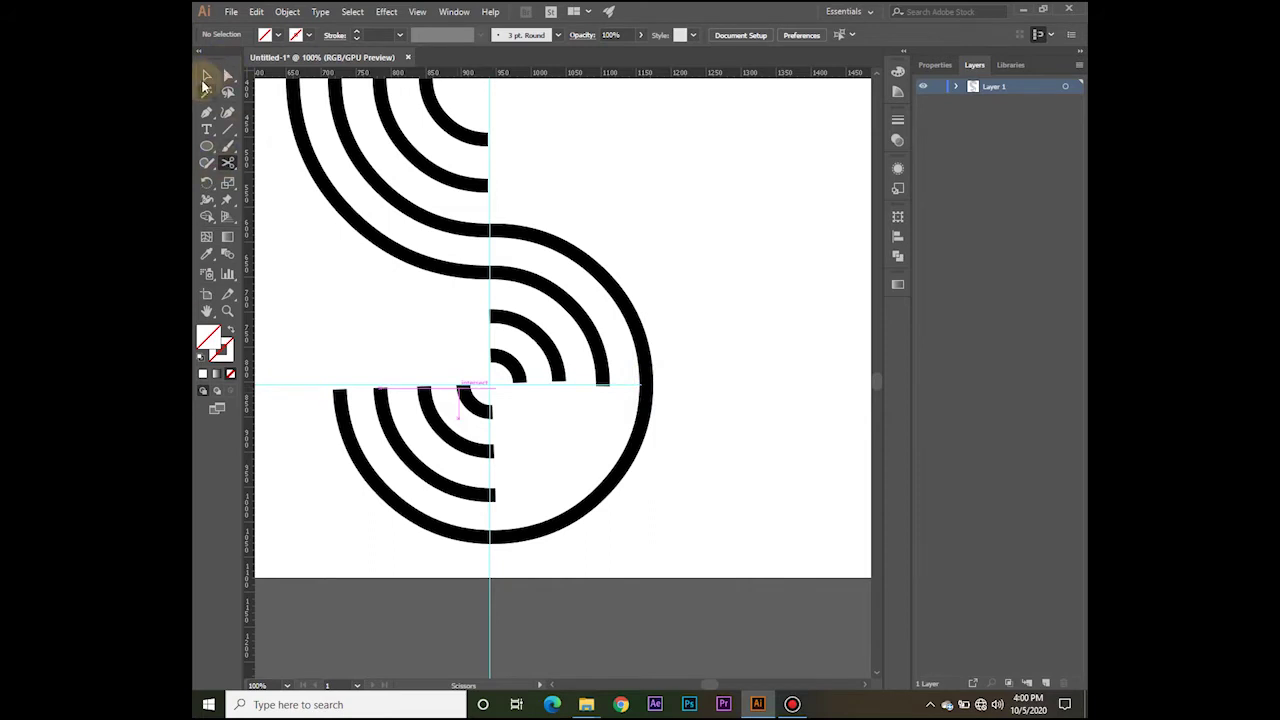
{"action": "left_click", "coordinate": [626, 466]}
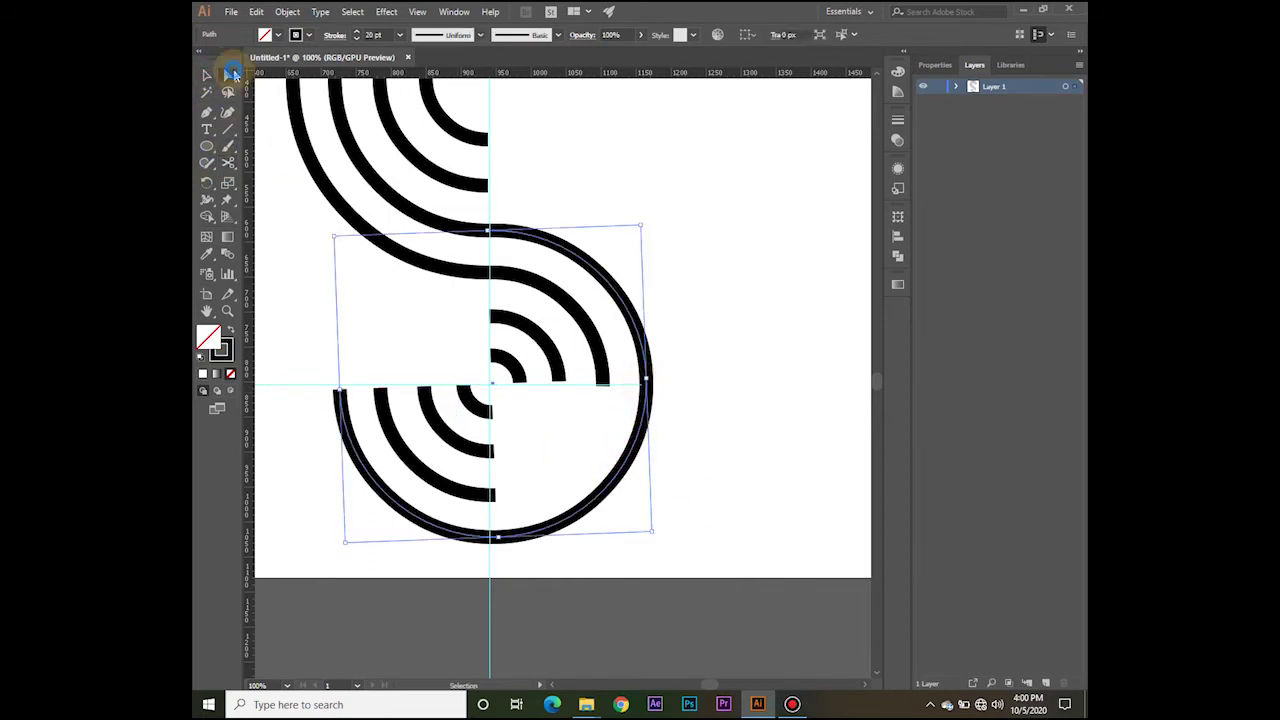
{"action": "left_click", "coordinate": [233, 75]}
{"action": "left_click", "coordinate": [232, 164]}
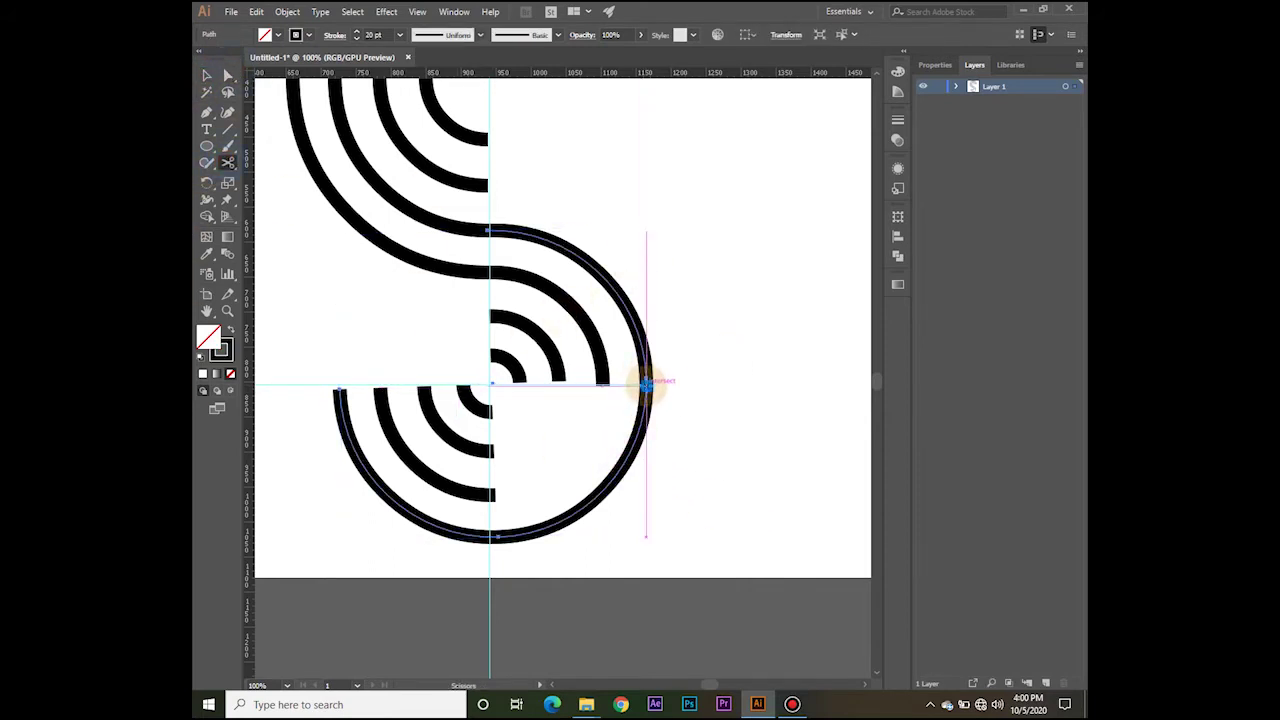
{"action": "left_click", "coordinate": [646, 386]}
{"action": "key", "text": "Delete"}
Step: Delete the four remaining lower-left quarter arcs
{"action": "left_click", "coordinate": [208, 76]}
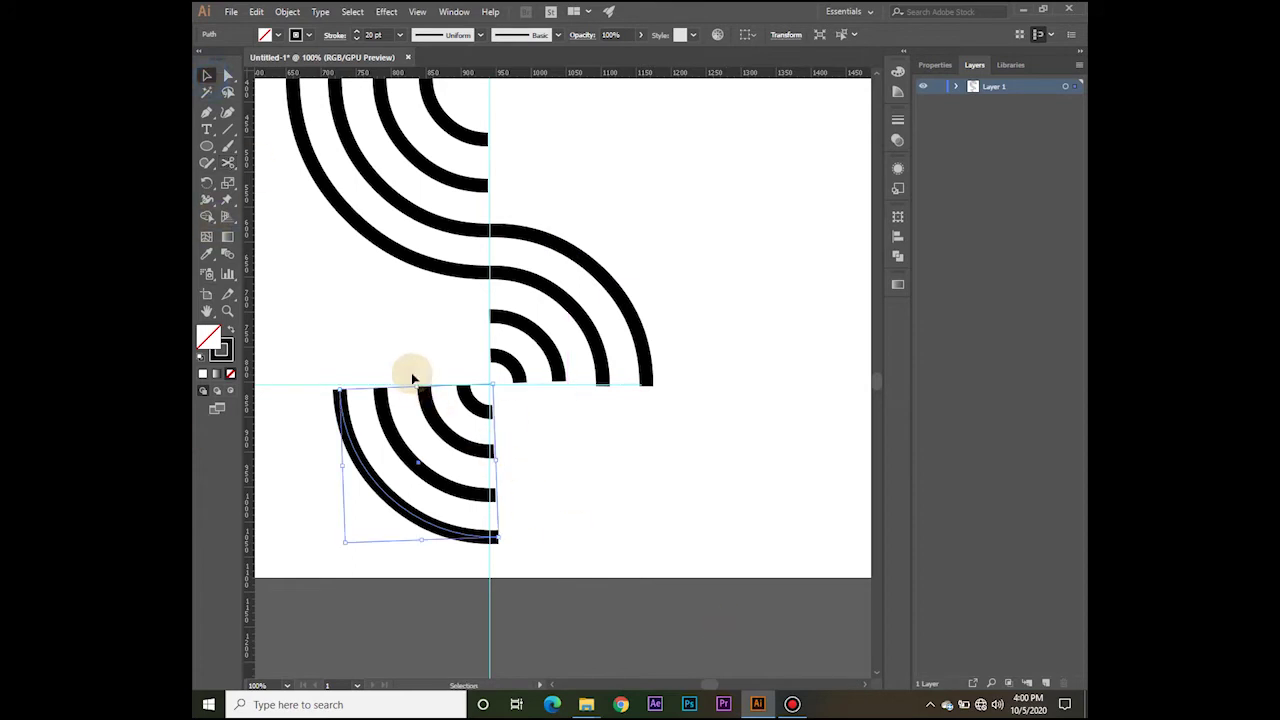
{"action": "key", "text": "Delete"}
{"action": "left_click_drag", "start_coordinate": [509, 466], "coordinate": [534, 489]}
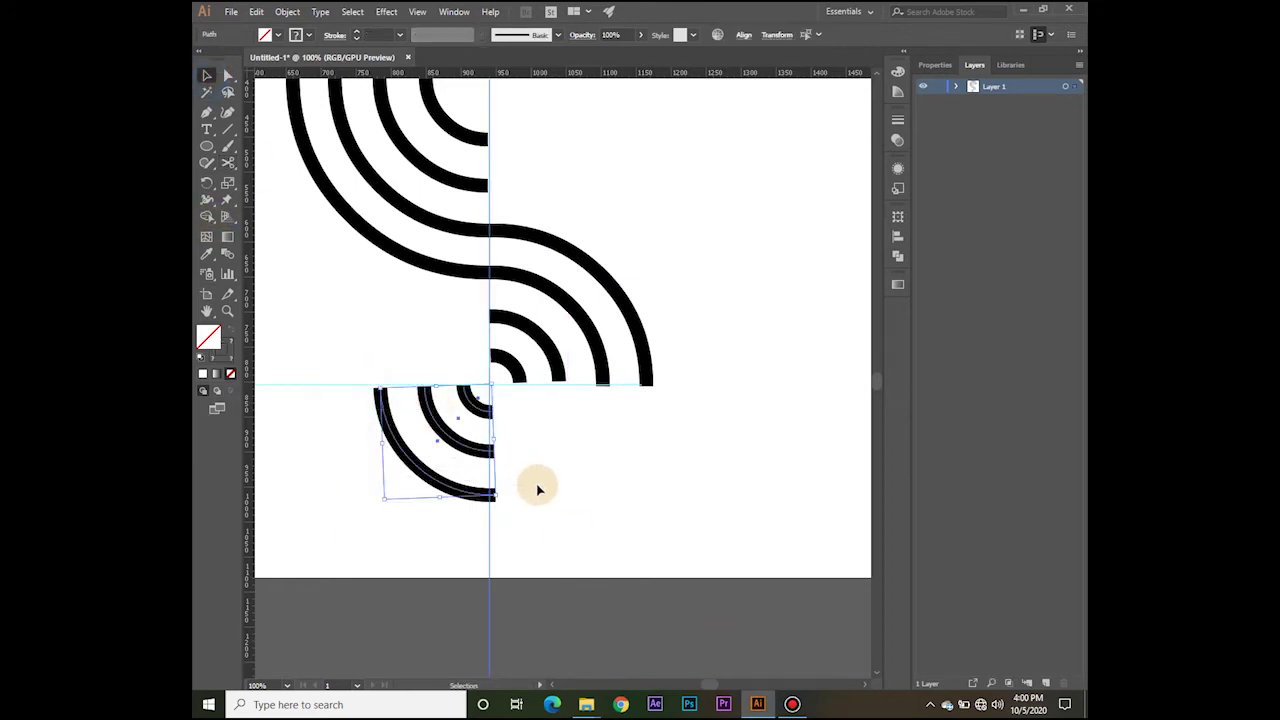
{"action": "key", "text": "Delete"}
Step: Extend the open end of the second-outermost upper arc with the Pen tool, curving downward and ending in a pointed, nose-like tip
{"action": "scroll", "coordinate": [507, 477], "scroll_direction": "down", "scroll_amount": 1}
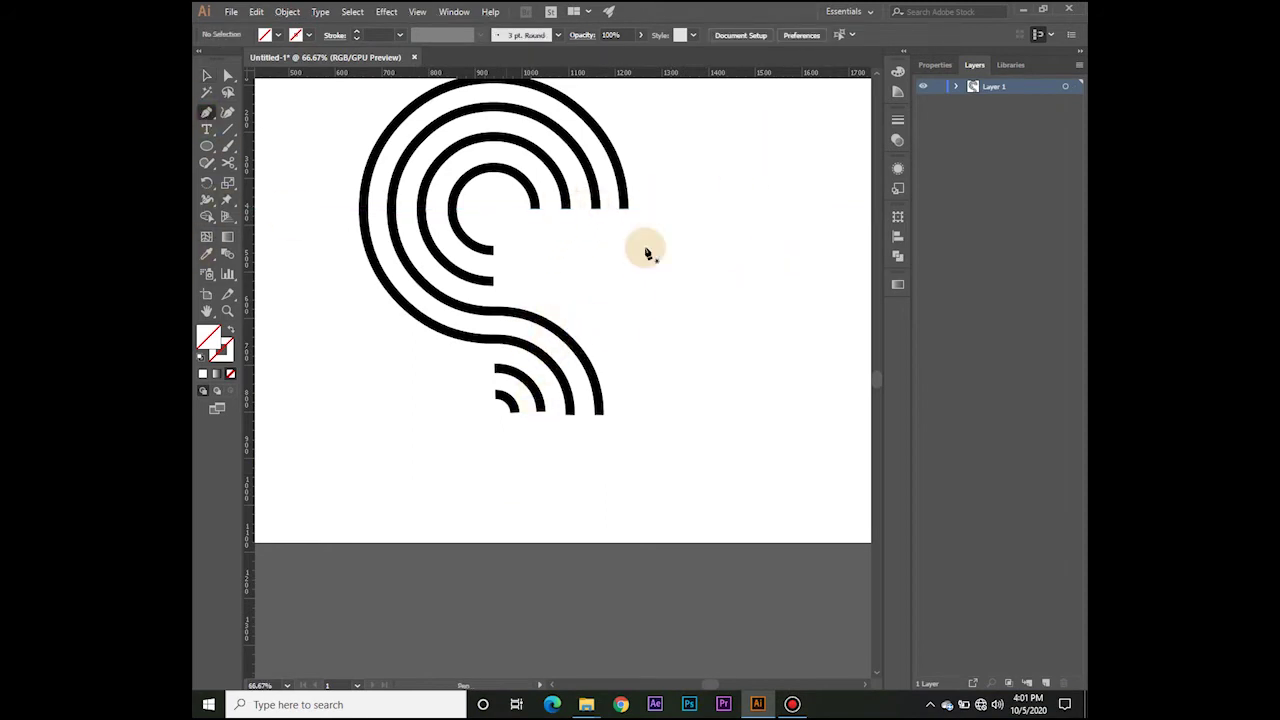
{"action": "scroll", "coordinate": [594, 206], "scroll_direction": "up", "scroll_amount": 2}
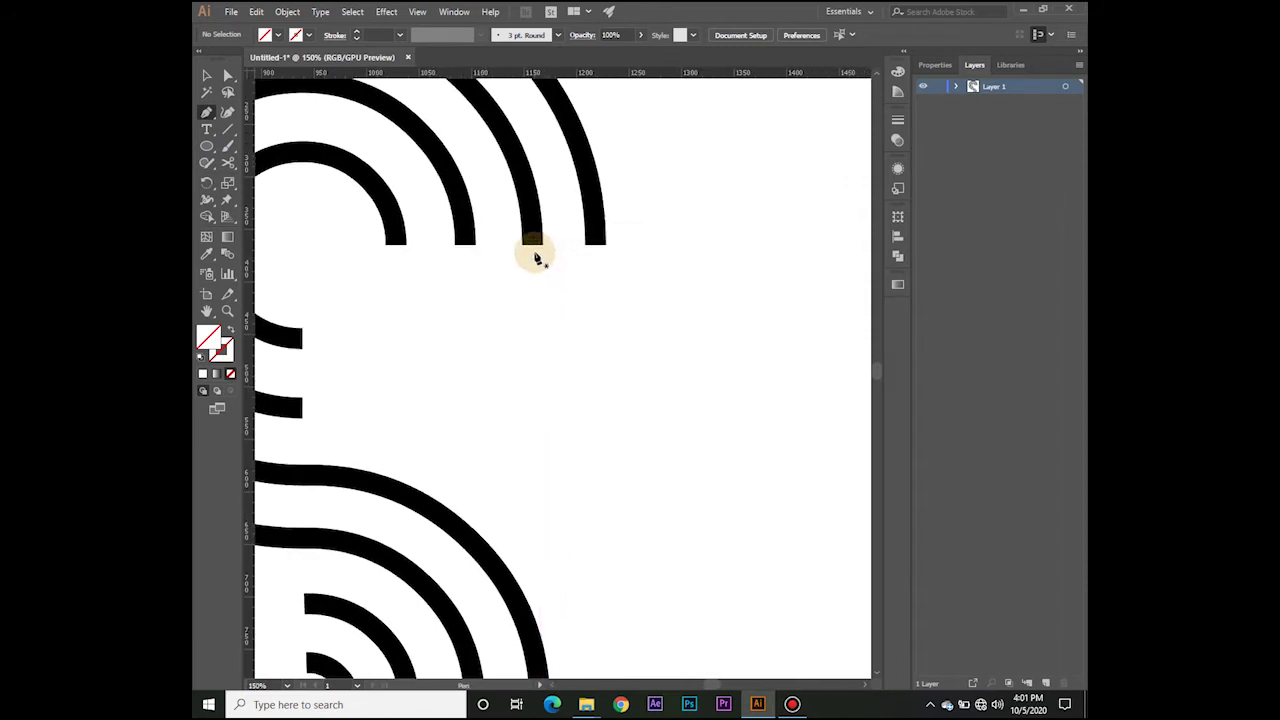
{"action": "left_click", "coordinate": [533, 246]}
{"action": "left_click_drag", "start_coordinate": [543, 321], "coordinate": [563, 334]}
{"action": "left_click", "coordinate": [563, 334]}
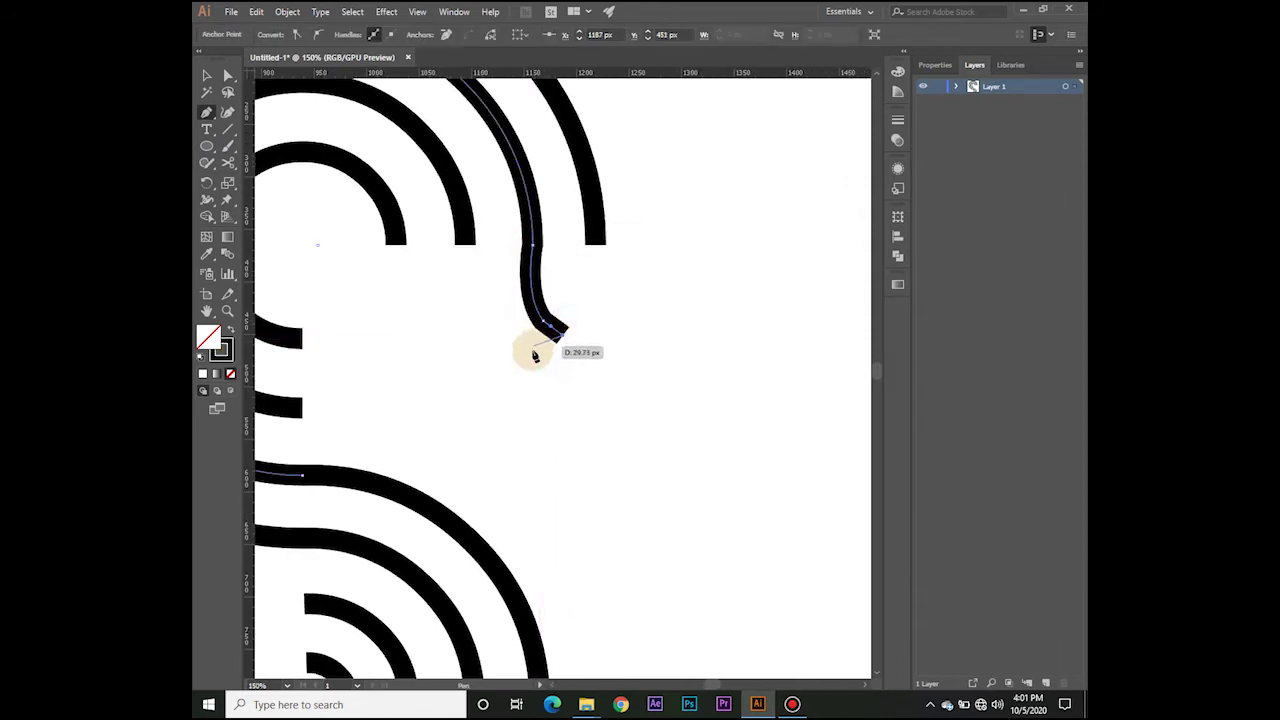
{"action": "left_click", "coordinate": [528, 349]}
{"action": "left_click", "coordinate": [204, 76]}
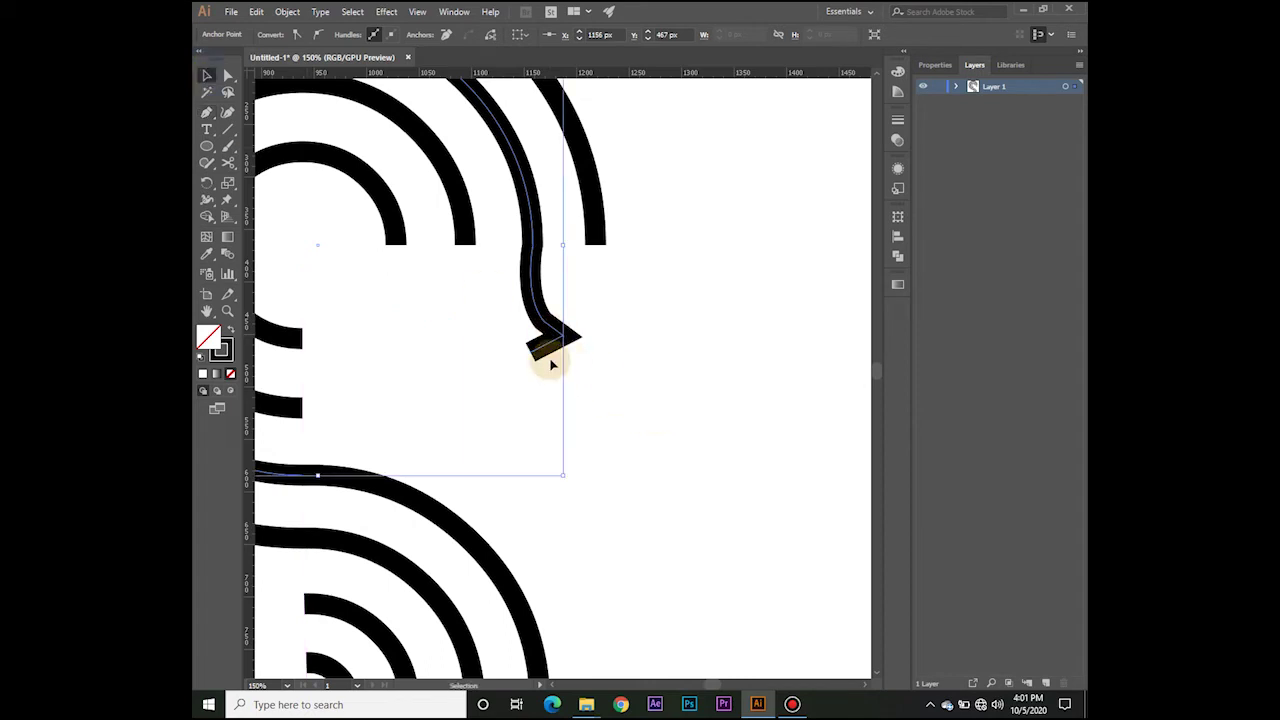
Step: Move the extension's pointed corner anchor slightly inward to about X 1182 px, Y 454 px
{"action": "left_click", "coordinate": [226, 77]}
{"action": "scroll", "coordinate": [611, 369], "scroll_direction": "up", "scroll_amount": 1}
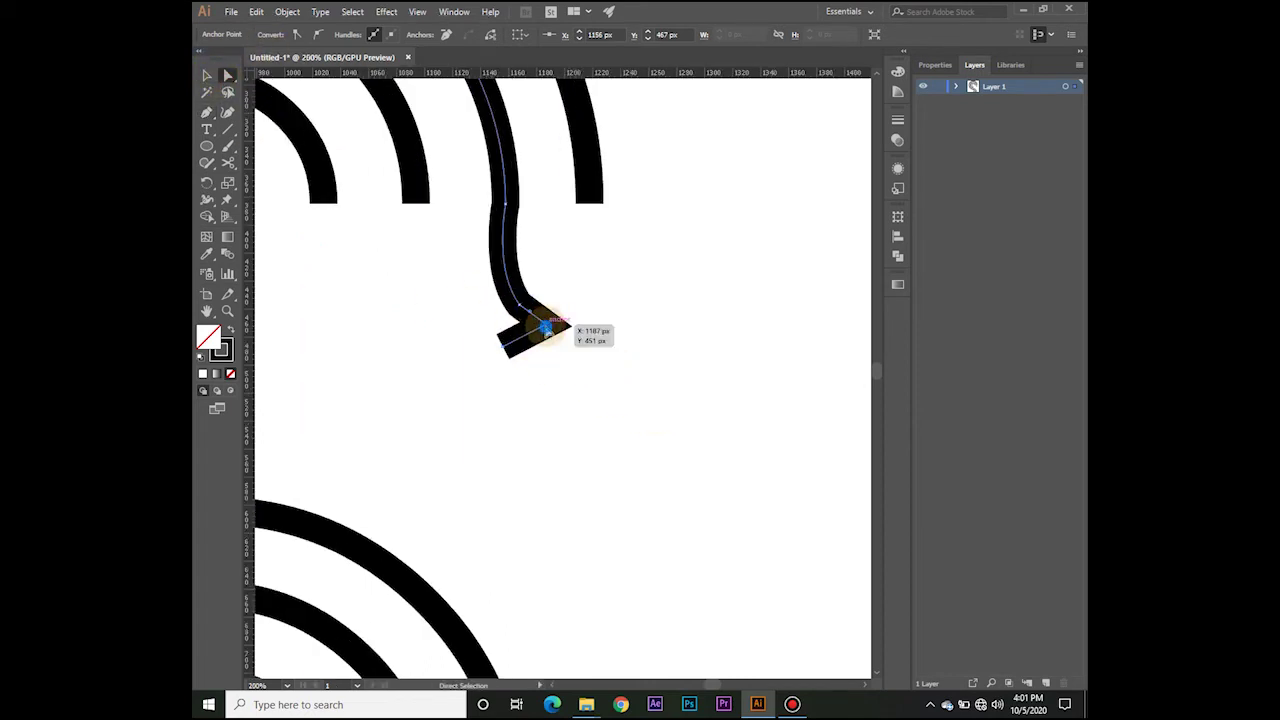
{"action": "left_click", "coordinate": [546, 328]}
{"action": "scroll", "coordinate": [538, 320], "scroll_direction": "up", "scroll_amount": 3}
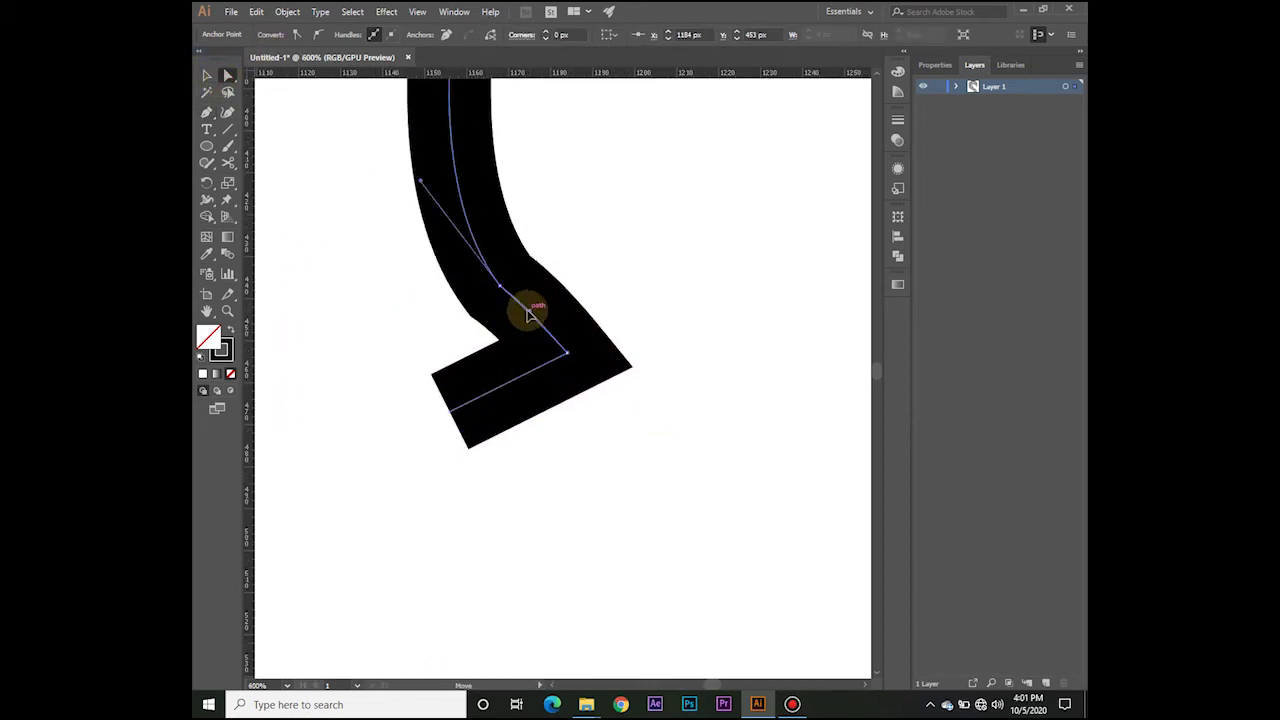
{"action": "scroll", "coordinate": [535, 378], "scroll_direction": "up", "scroll_amount": 2}
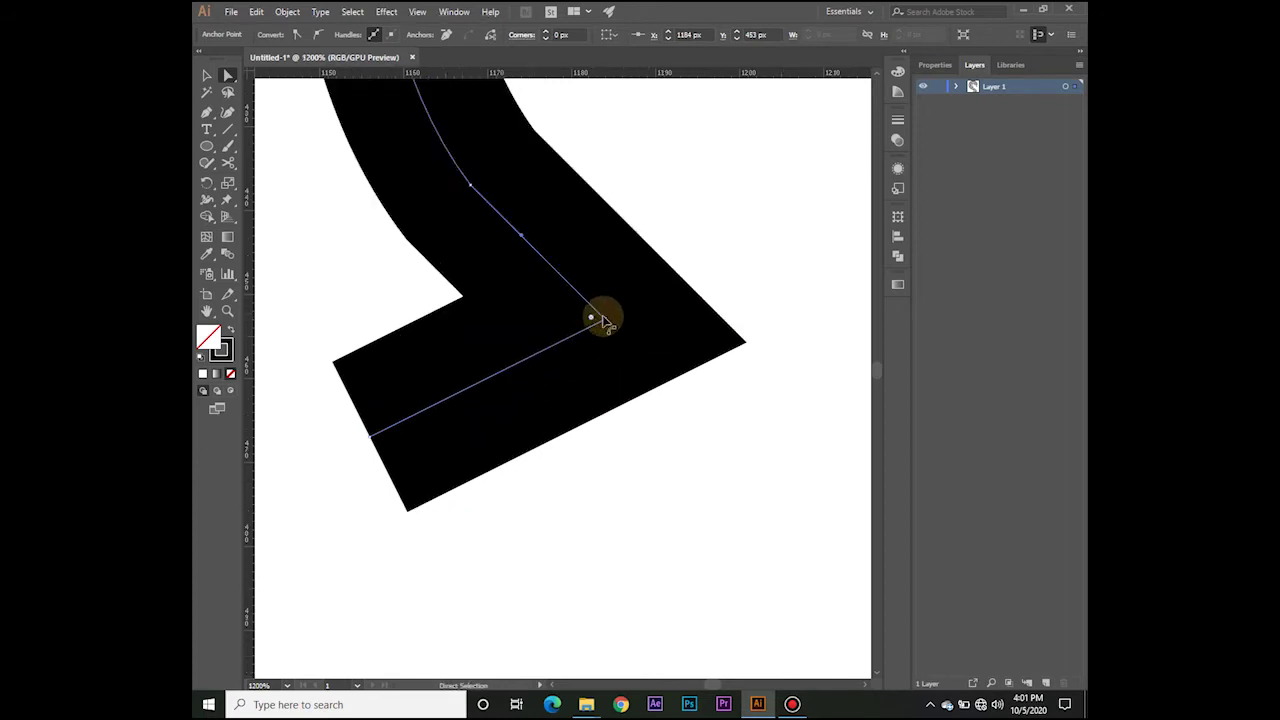
{"action": "left_click_drag", "start_coordinate": [604, 325], "coordinate": [590, 330]}
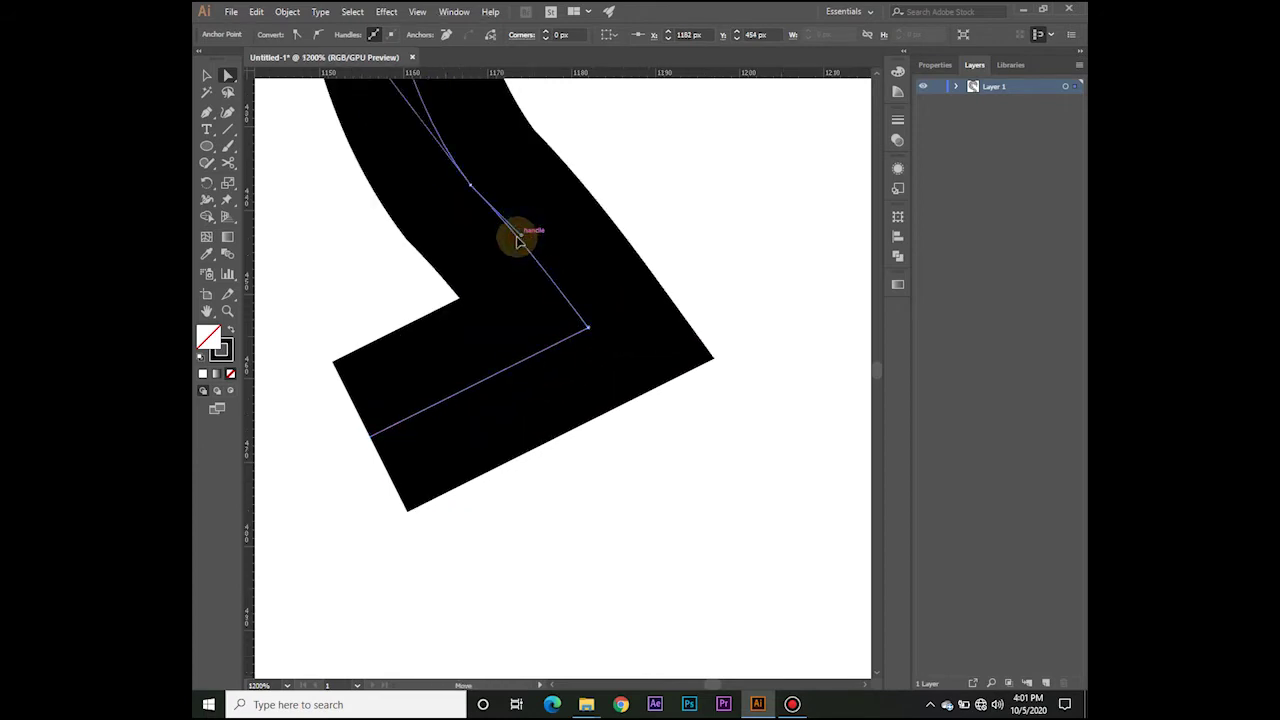
{"action": "scroll", "coordinate": [510, 243], "scroll_direction": "down", "scroll_amount": 3}
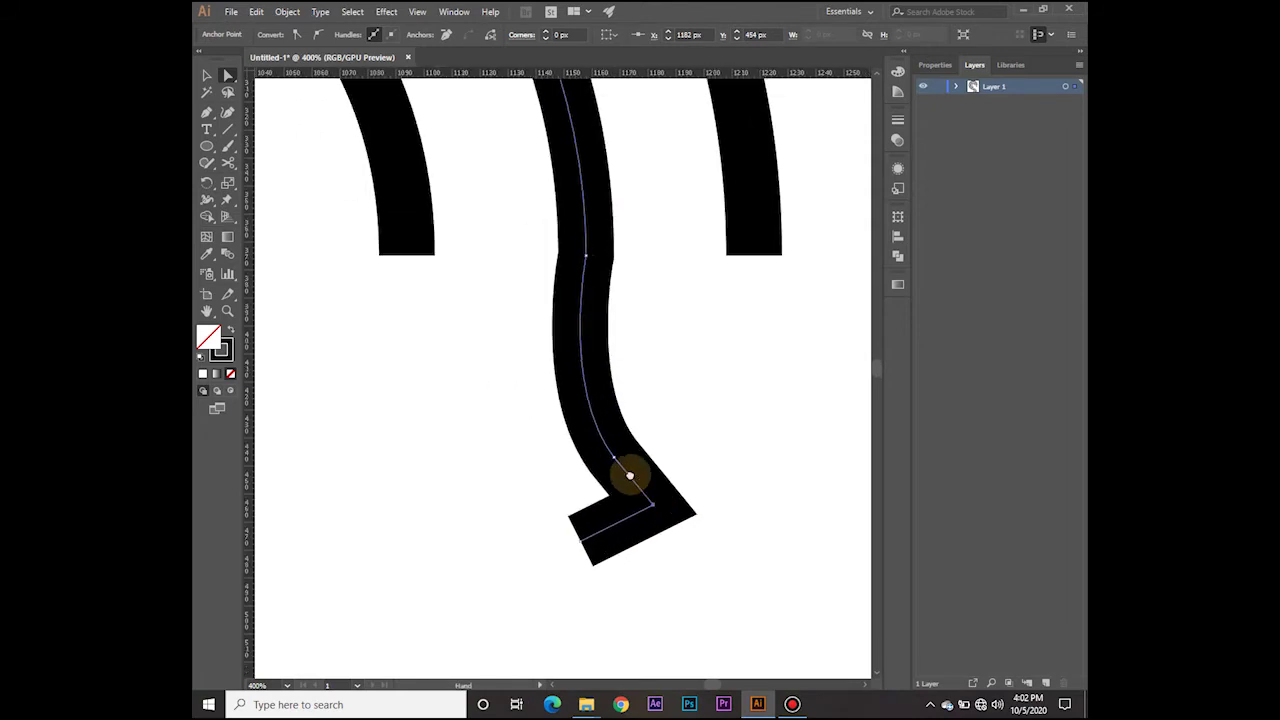
Step: Adjust the curve handle between the arc's old end and the bend so the extension continues the arc more smoothly
{"action": "left_click", "coordinate": [587, 257]}
{"action": "left_click_drag", "start_coordinate": [560, 388], "coordinate": [572, 390]}
{"action": "left_click", "coordinate": [711, 396]}
{"action": "scroll", "coordinate": [677, 445], "scroll_direction": "up", "scroll_amount": 2}
{"action": "left_click_drag", "start_coordinate": [642, 555], "coordinate": [626, 498]}
{"action": "scroll", "coordinate": [643, 415], "scroll_direction": "down", "scroll_amount": 1}
{"action": "left_click", "coordinate": [541, 144]}
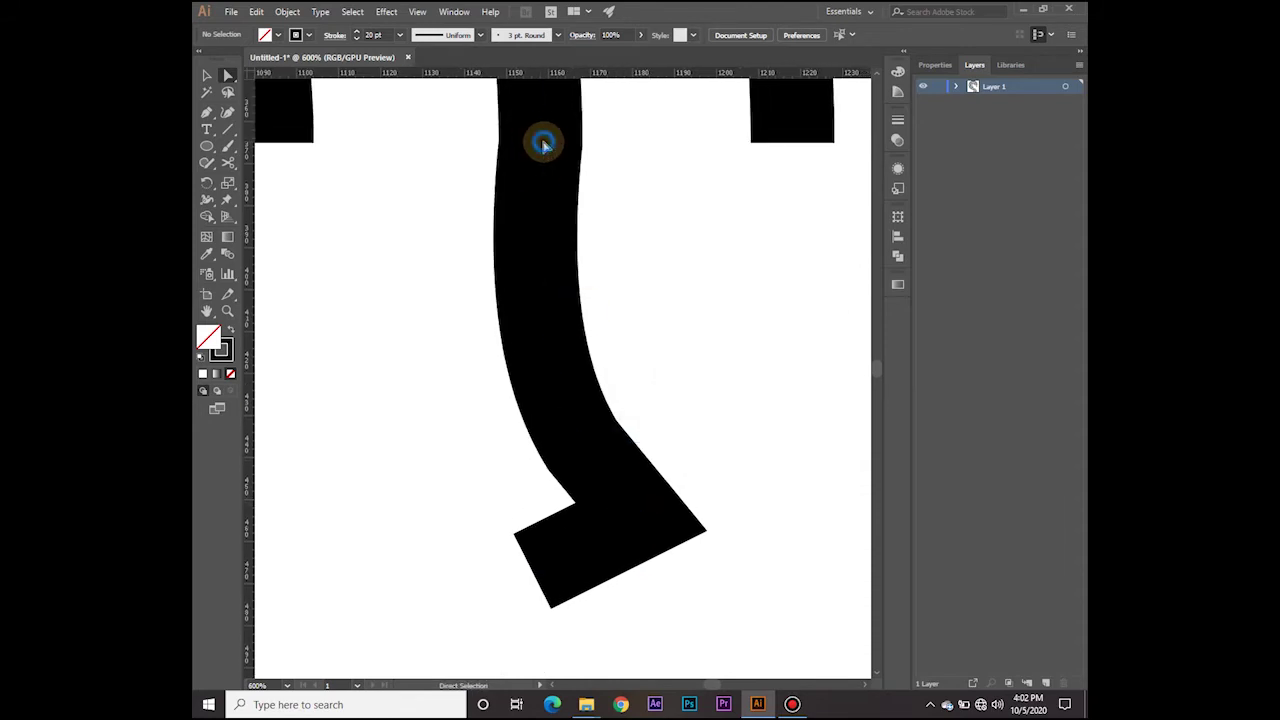
{"action": "mouse_move", "coordinate": [519, 346]}
{"action": "left_mouse_down"}
{"action": "mouse_move", "coordinate": [537, 360]}
{"action": "mouse_move", "coordinate": [530, 336]}
{"action": "mouse_move", "coordinate": [537, 348]}
{"action": "left_mouse_up"}
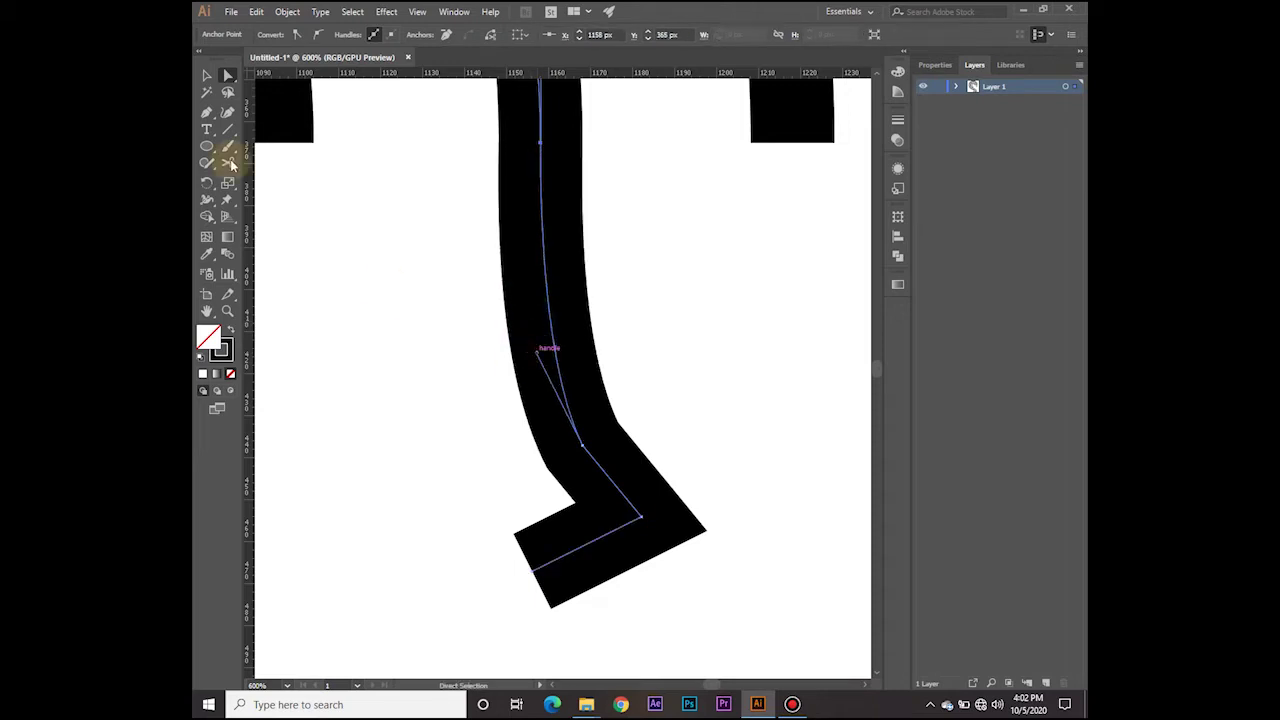
Step: Convert the bend anchor above the pointed tip to a smooth point with the Anchor Point tool
{"action": "right_click", "coordinate": [211, 117]}
{"action": "left_click", "coordinate": [251, 163]}
{"action": "left_click_drag", "start_coordinate": [582, 446], "coordinate": [629, 496]}
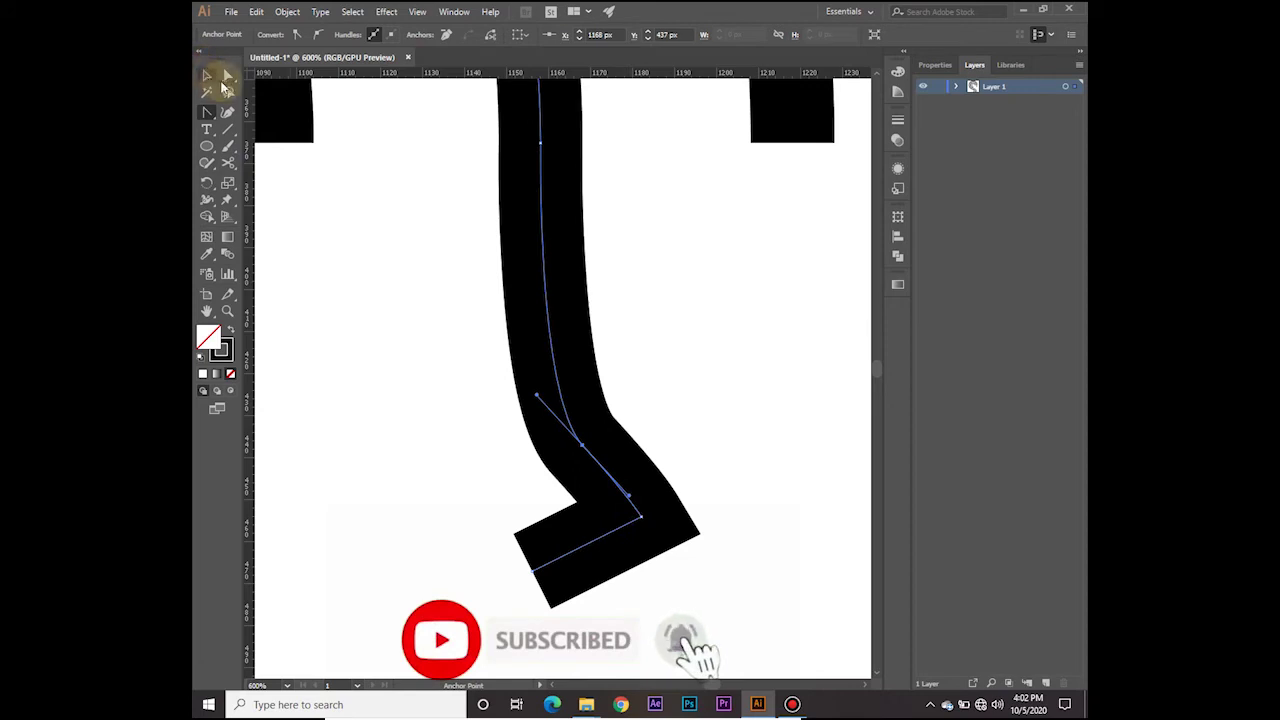
Step: Move the bend anchor up to about X 1167 px, Y 430 px and readjust both its handles to soften the slope
{"action": "mouse_move", "coordinate": [586, 452]}
{"action": "left_mouse_down"}
{"action": "mouse_move", "coordinate": [604, 446]}
{"action": "mouse_move", "coordinate": [537, 458]}
{"action": "mouse_move", "coordinate": [580, 420]}
{"action": "left_mouse_up"}
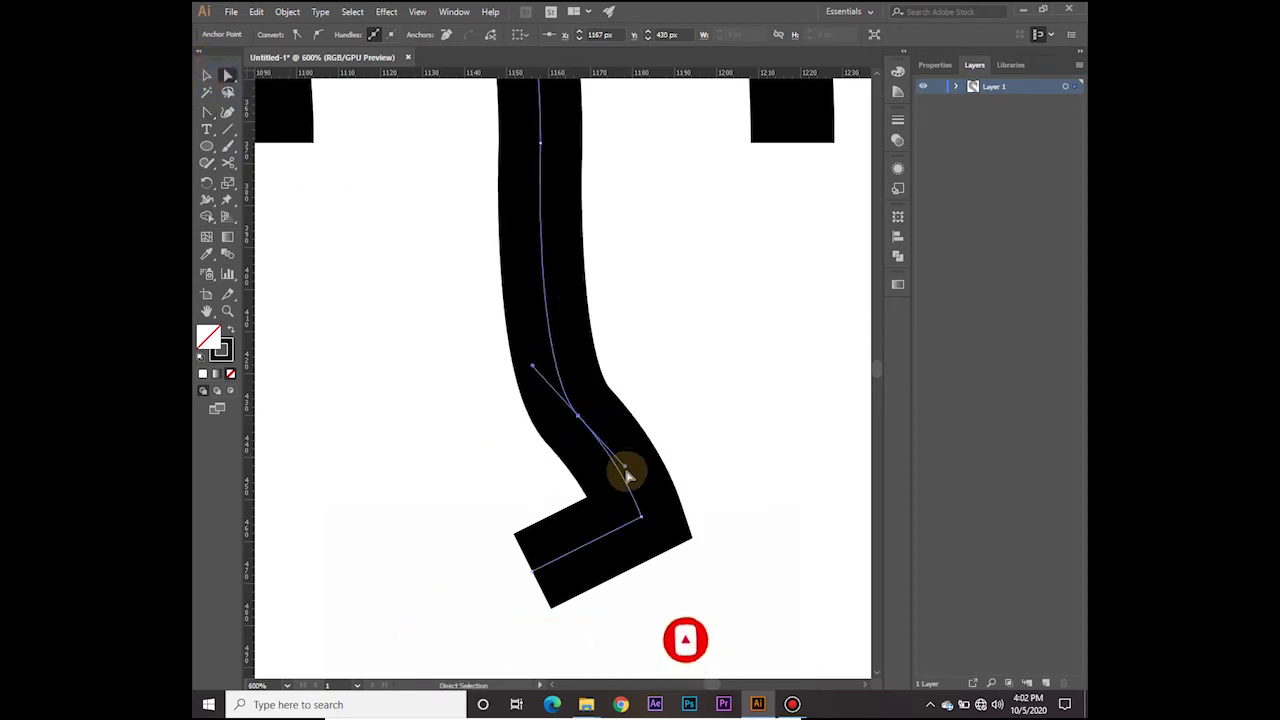
{"action": "left_click_drag", "start_coordinate": [601, 469], "coordinate": [616, 468]}
{"action": "left_click_drag", "start_coordinate": [616, 468], "coordinate": [604, 470]}
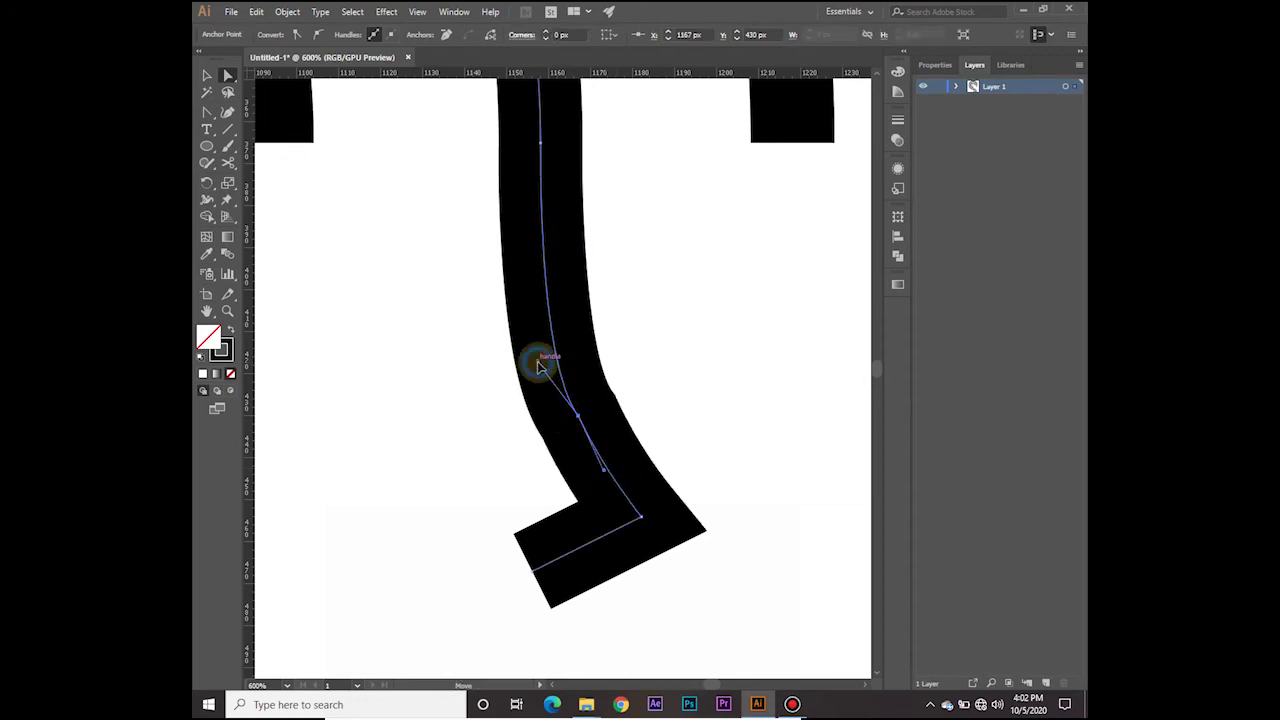
{"action": "left_click_drag", "start_coordinate": [537, 340], "coordinate": [530, 330]}
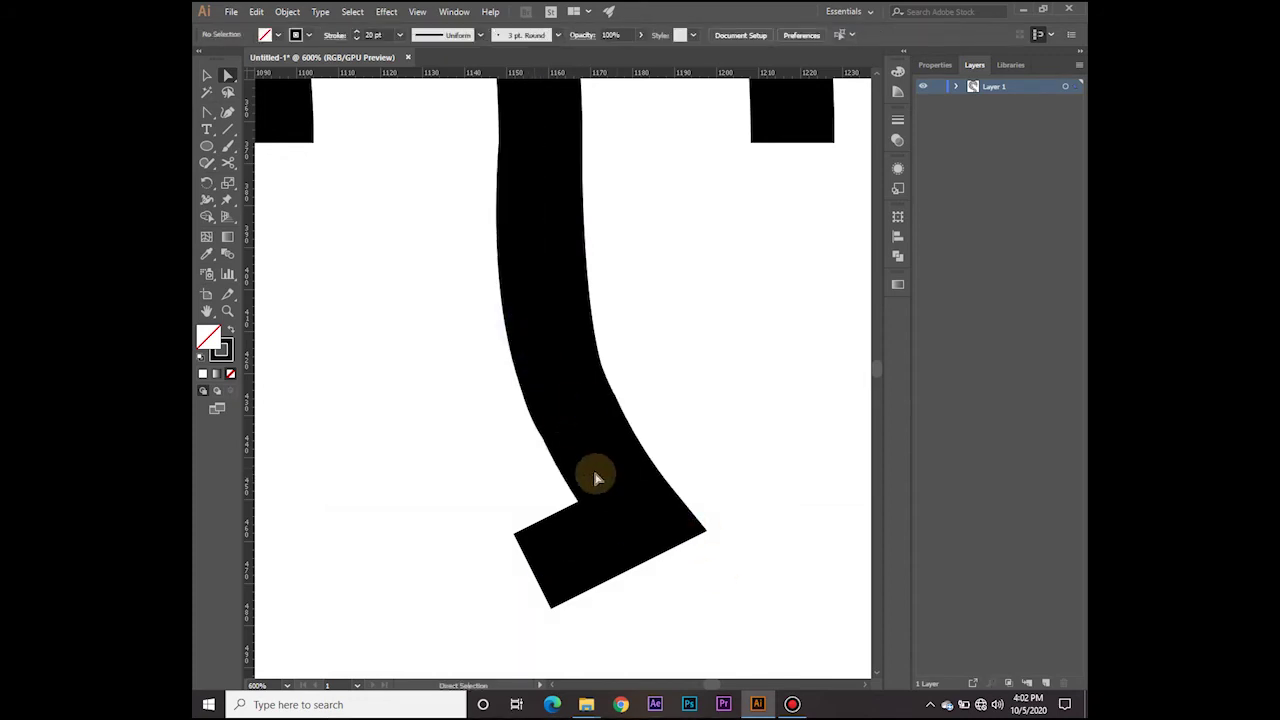
Step: Lengthen the upper handle of the bend anchor to make the transition above it gentler
{"action": "left_click", "coordinate": [641, 519]}
{"action": "left_click", "coordinate": [642, 519]}
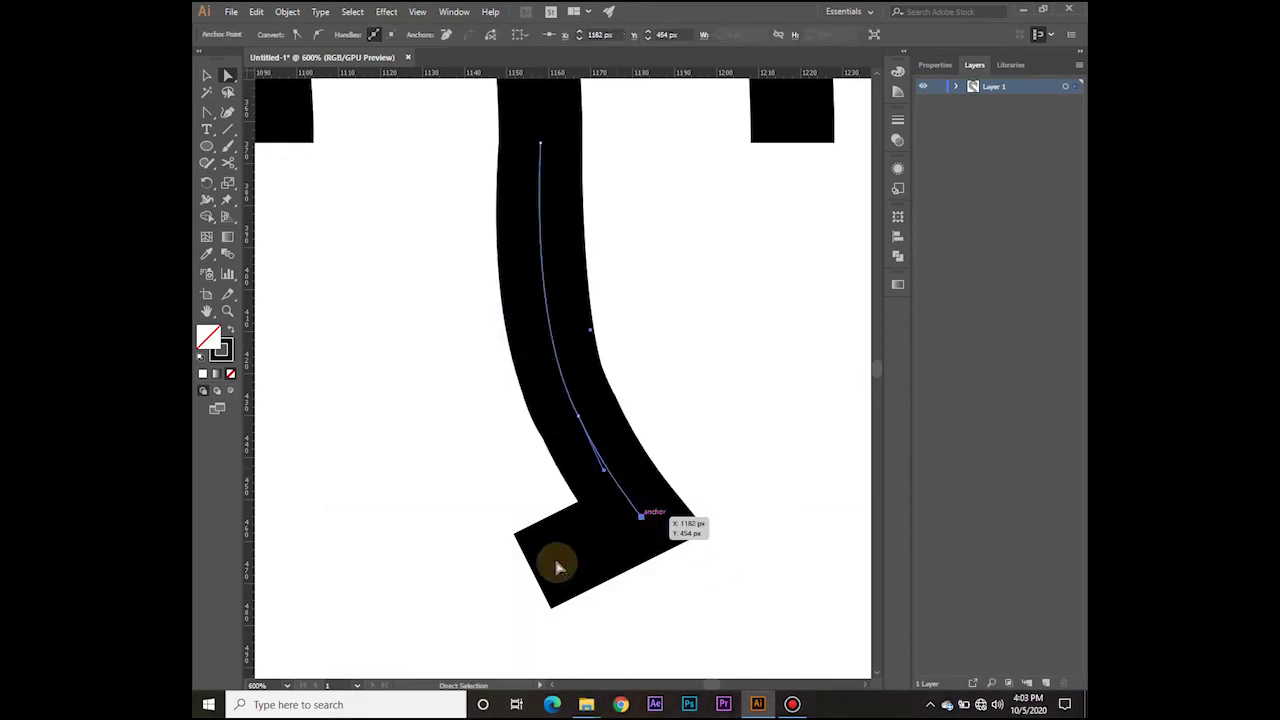
{"action": "left_click", "coordinate": [534, 570]}
{"action": "left_click", "coordinate": [580, 417]}
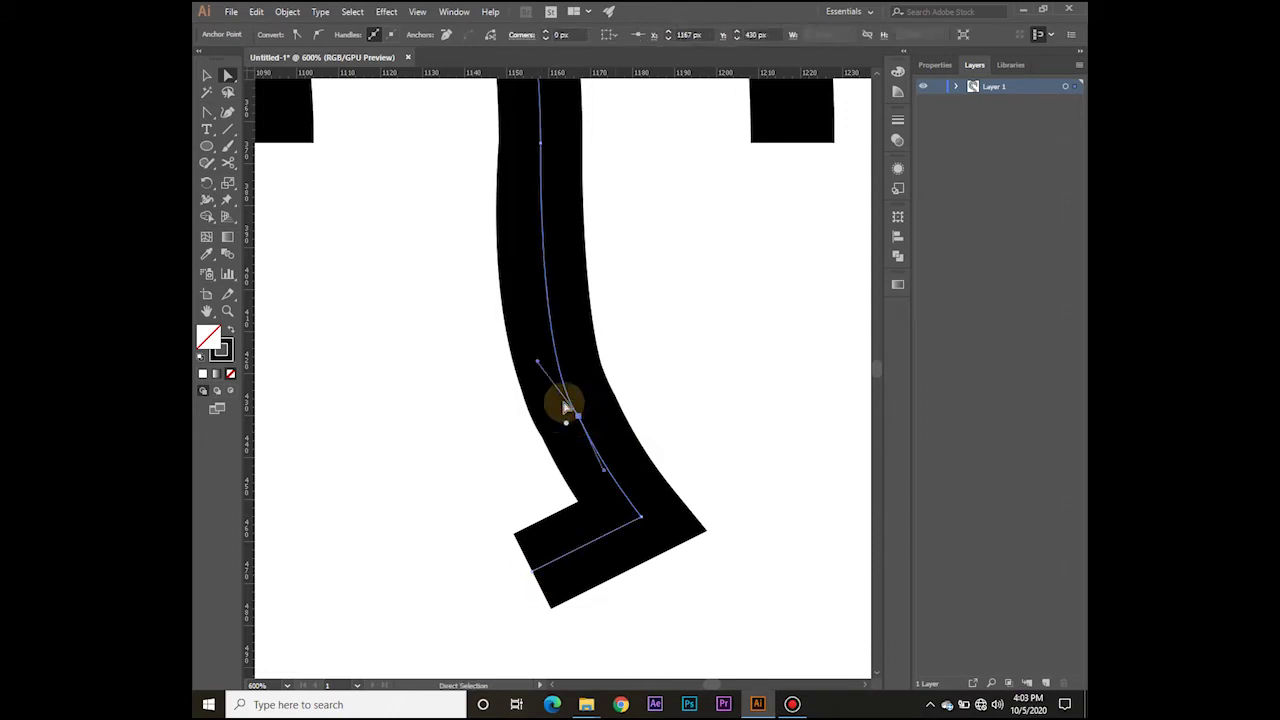
{"action": "left_click_drag", "start_coordinate": [538, 362], "coordinate": [539, 323]}
{"action": "scroll", "coordinate": [643, 331], "scroll_direction": "down", "scroll_amount": 2}
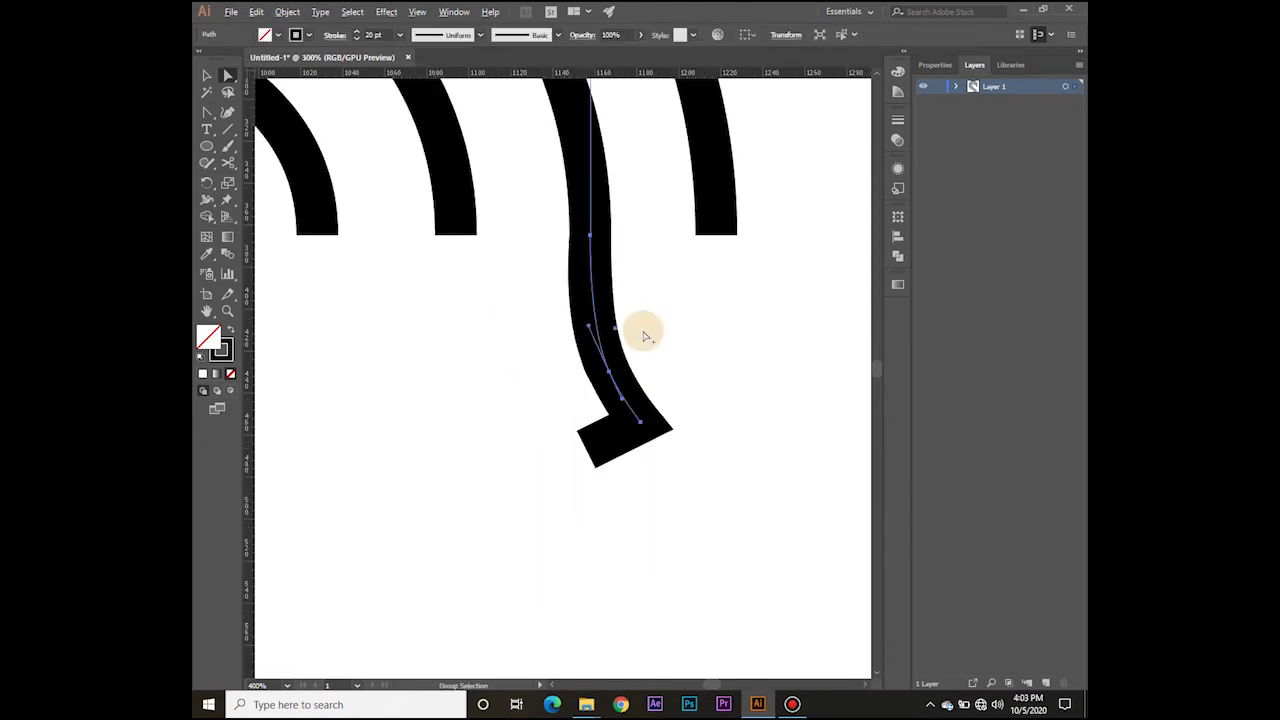
Step: Shorten the bend anchor's upper handle and angle it closer to the path
{"action": "left_click", "coordinate": [737, 383]}
{"action": "scroll", "coordinate": [737, 383], "scroll_direction": "up", "scroll_amount": 2}
{"action": "left_click", "coordinate": [565, 433]}
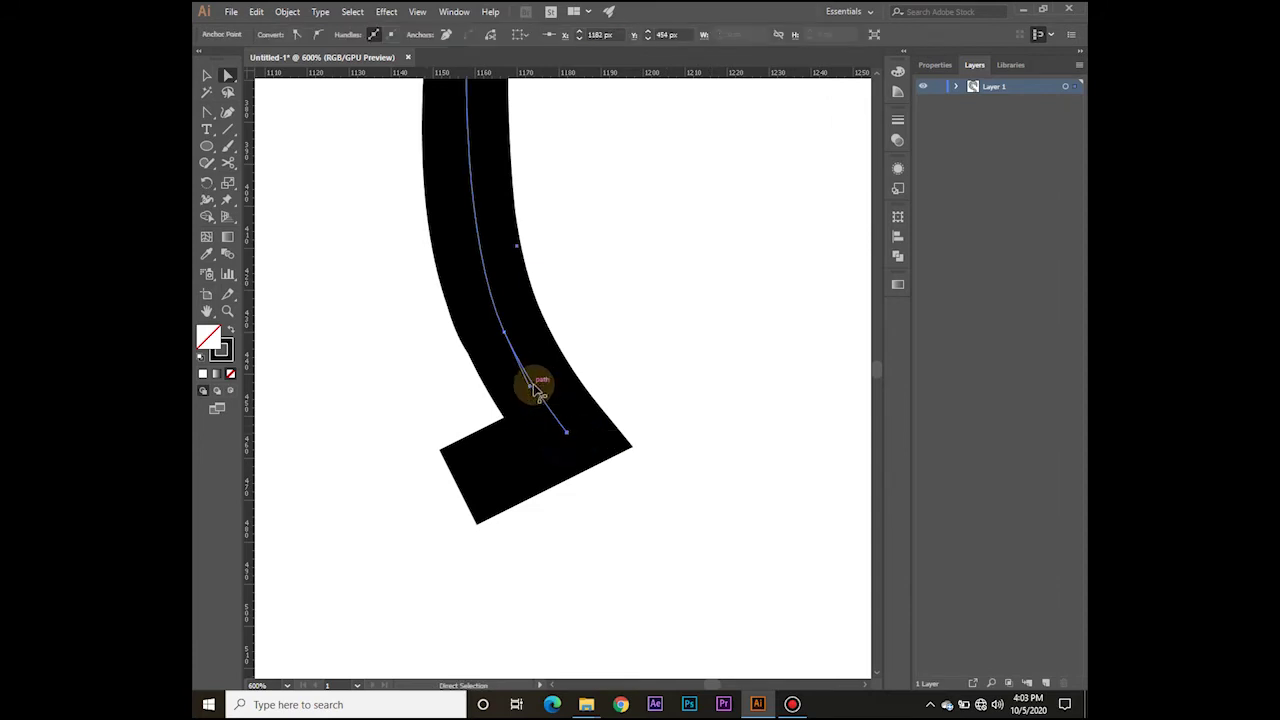
{"action": "left_click", "coordinate": [504, 333]}
{"action": "scroll", "coordinate": [503, 333], "scroll_direction": "up", "scroll_amount": 2}
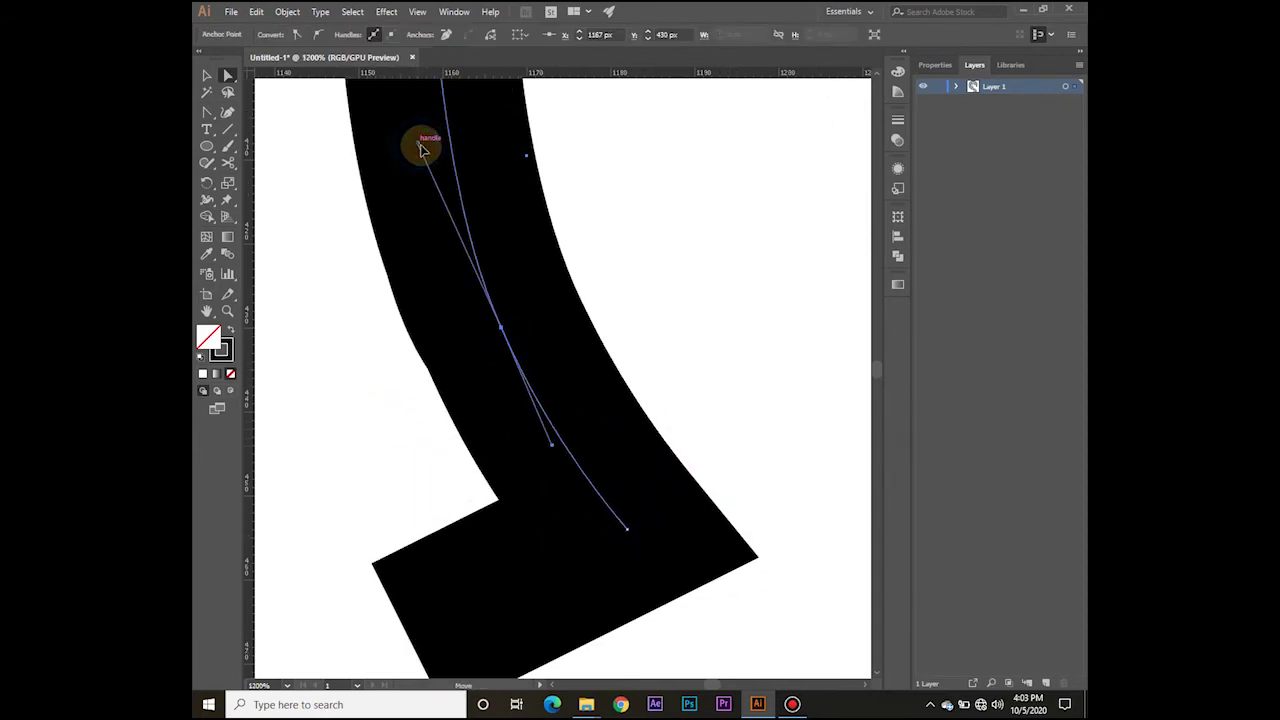
{"action": "left_click_drag", "start_coordinate": [421, 148], "coordinate": [443, 177]}
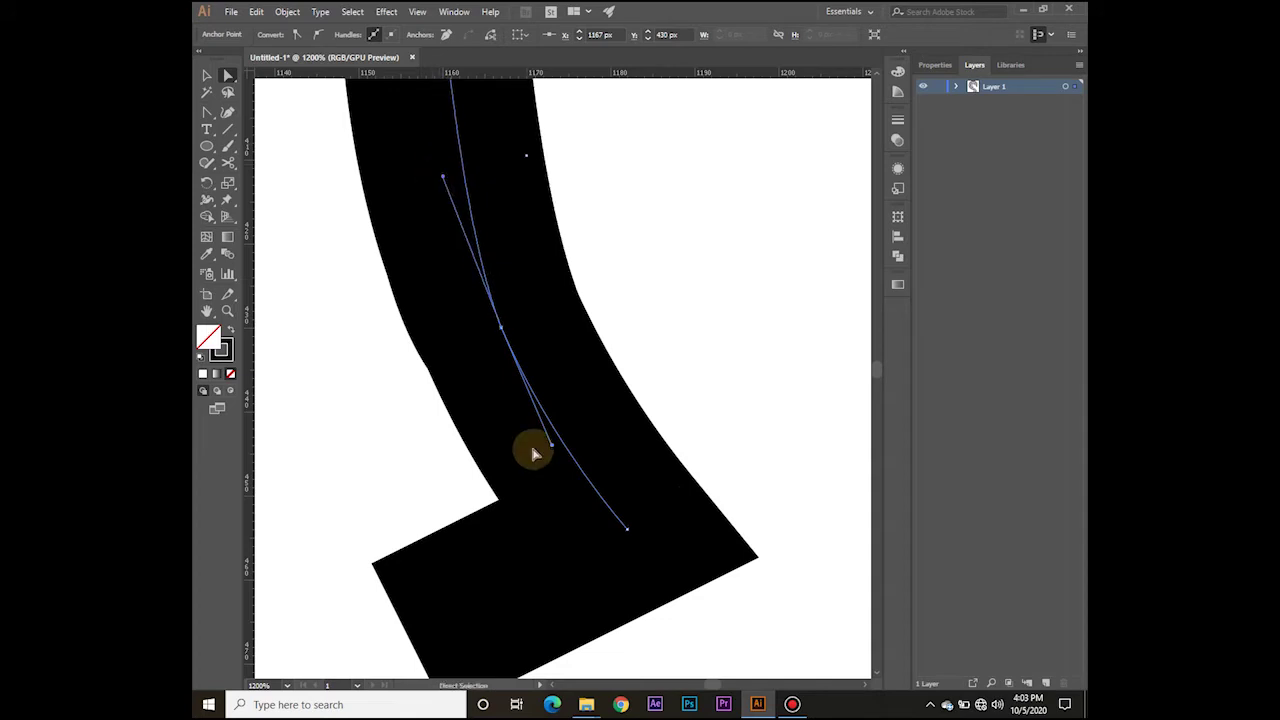
Step: Reshape the curved segment between the arc's old end and the bend so it runs slightly straighter
{"action": "left_click", "coordinate": [424, 345]}
{"action": "left_click", "coordinate": [502, 330]}
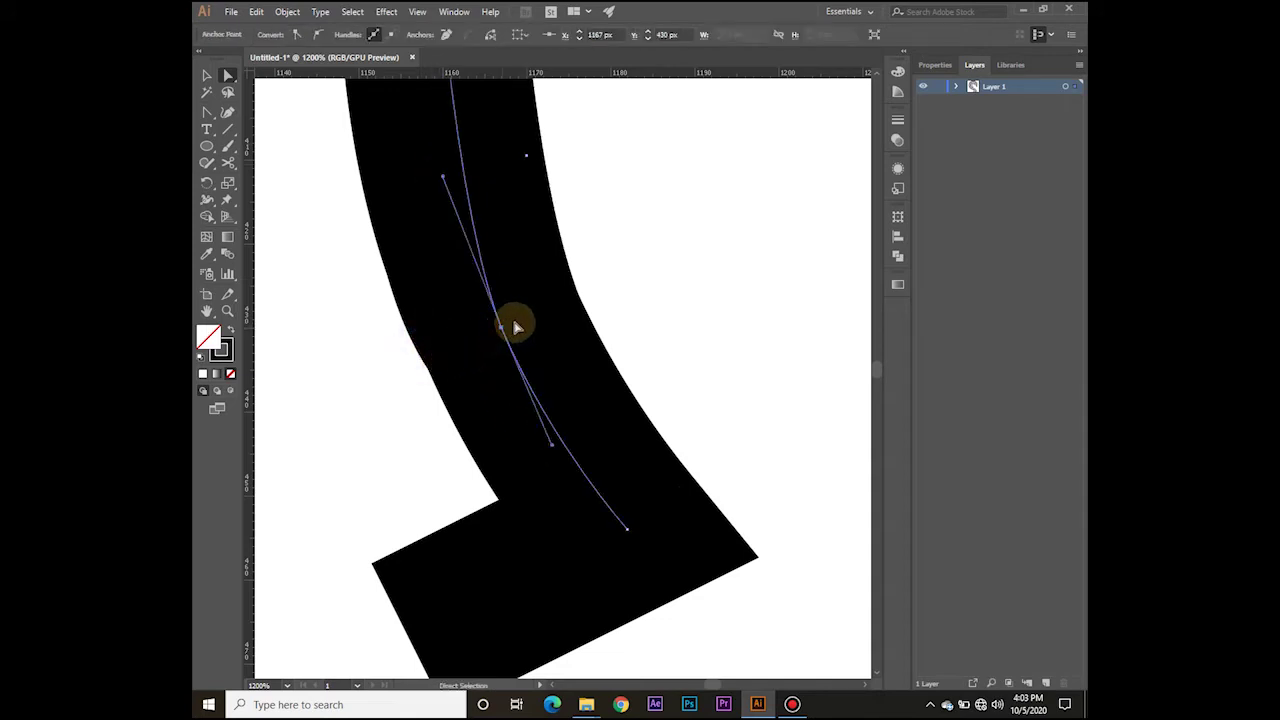
{"action": "left_click", "coordinate": [624, 530]}
{"action": "left_click", "coordinate": [411, 642]}
{"action": "scroll", "coordinate": [573, 446], "scroll_direction": "down", "scroll_amount": 5}
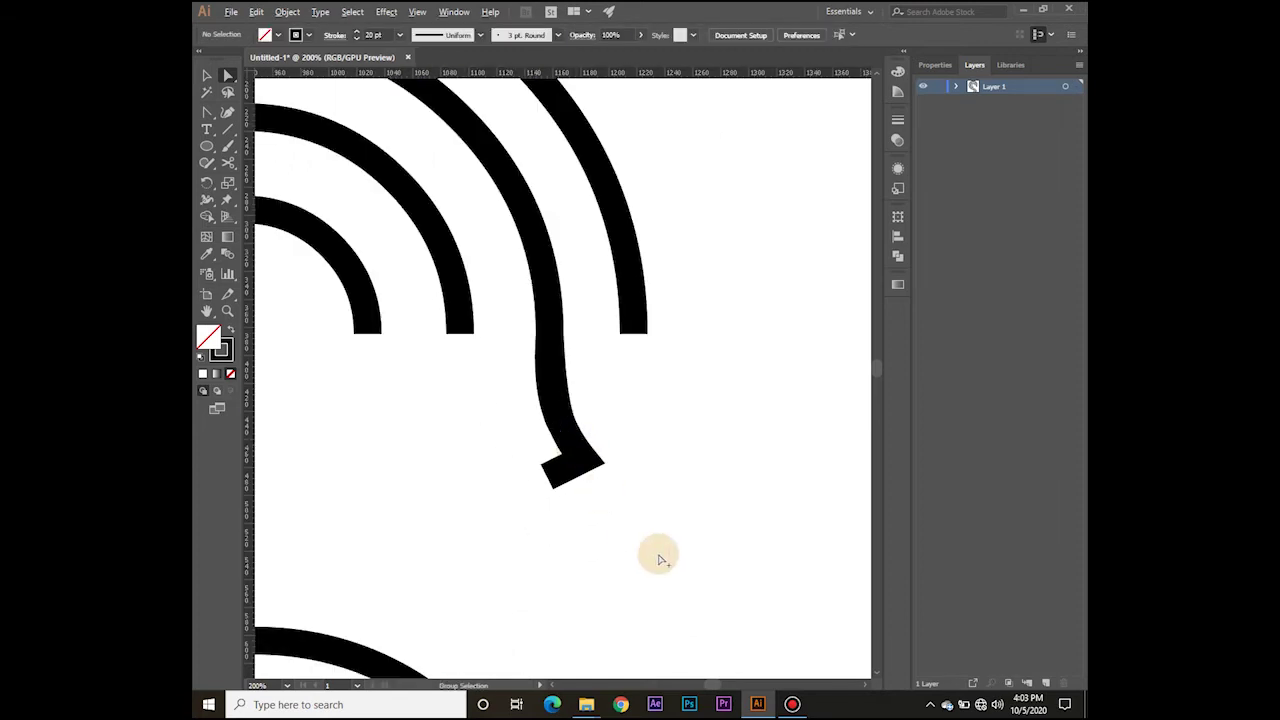
{"action": "left_click", "coordinate": [717, 509]}
{"action": "scroll", "coordinate": [573, 406], "scroll_direction": "up", "scroll_amount": 1}
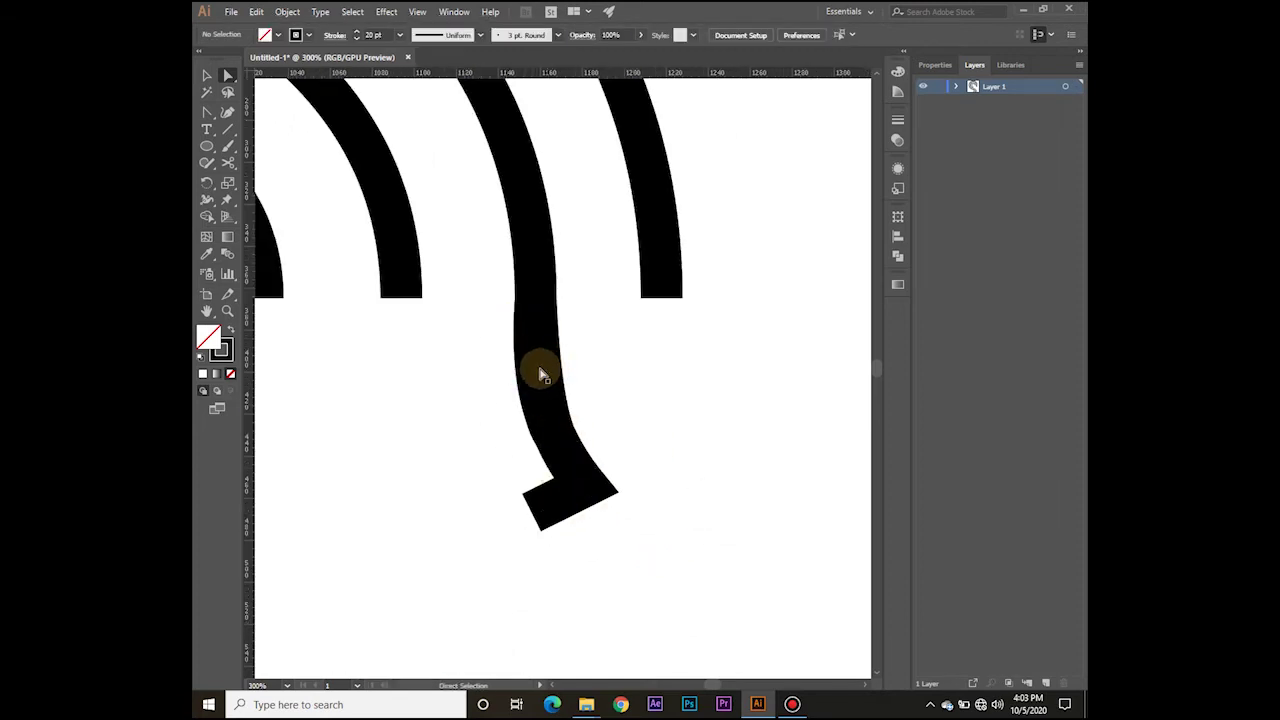
{"action": "left_click", "coordinate": [541, 375]}
{"action": "left_click", "coordinate": [562, 397]}
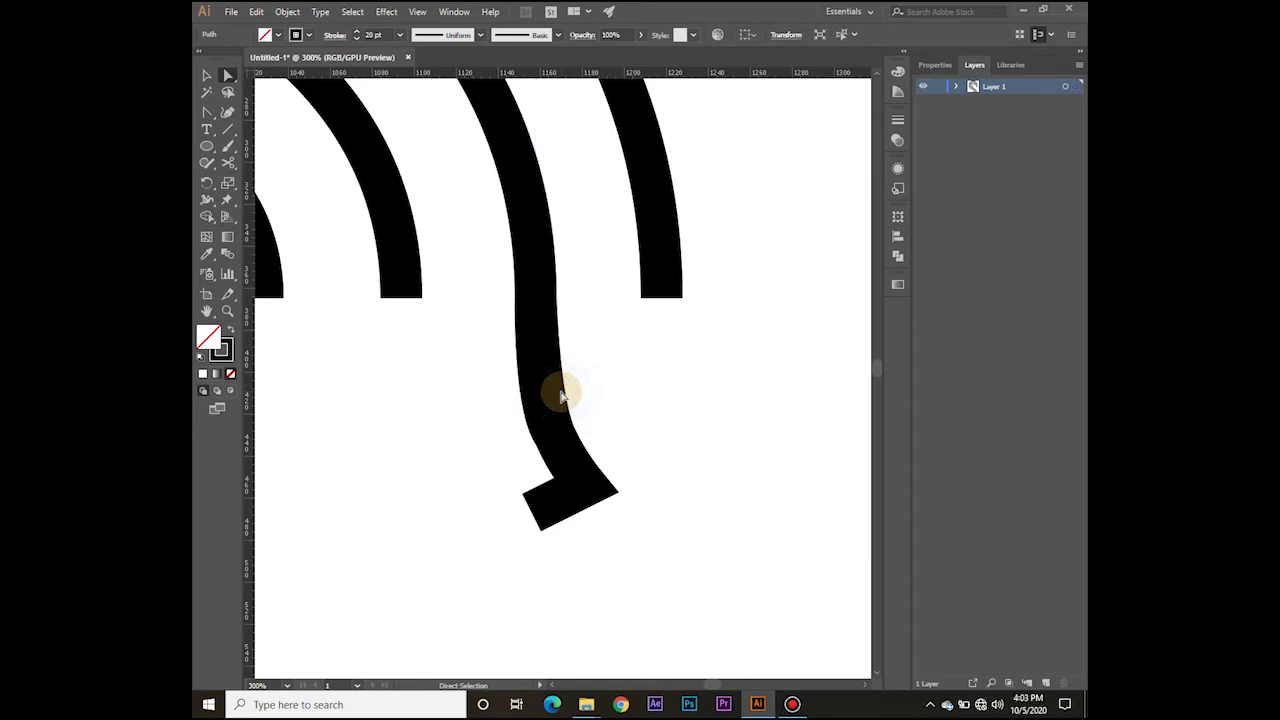
Step: Adjust the bend anchor's upper handle so the contour curves smoothly from the arc down to the nose tip
{"action": "left_click", "coordinate": [548, 408]}
{"action": "left_click", "coordinate": [546, 400]}
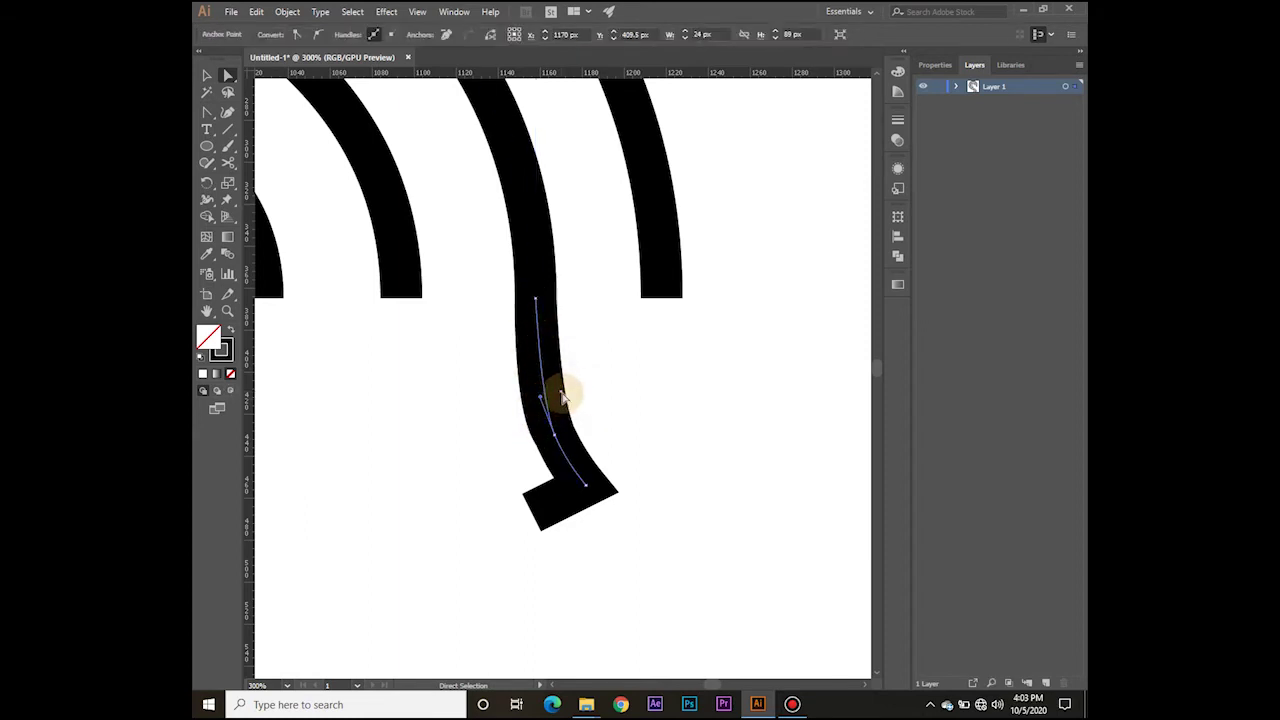
{"action": "left_click", "coordinate": [562, 397]}
{"action": "key", "text": "Delete"}
{"action": "left_click", "coordinate": [550, 426]}
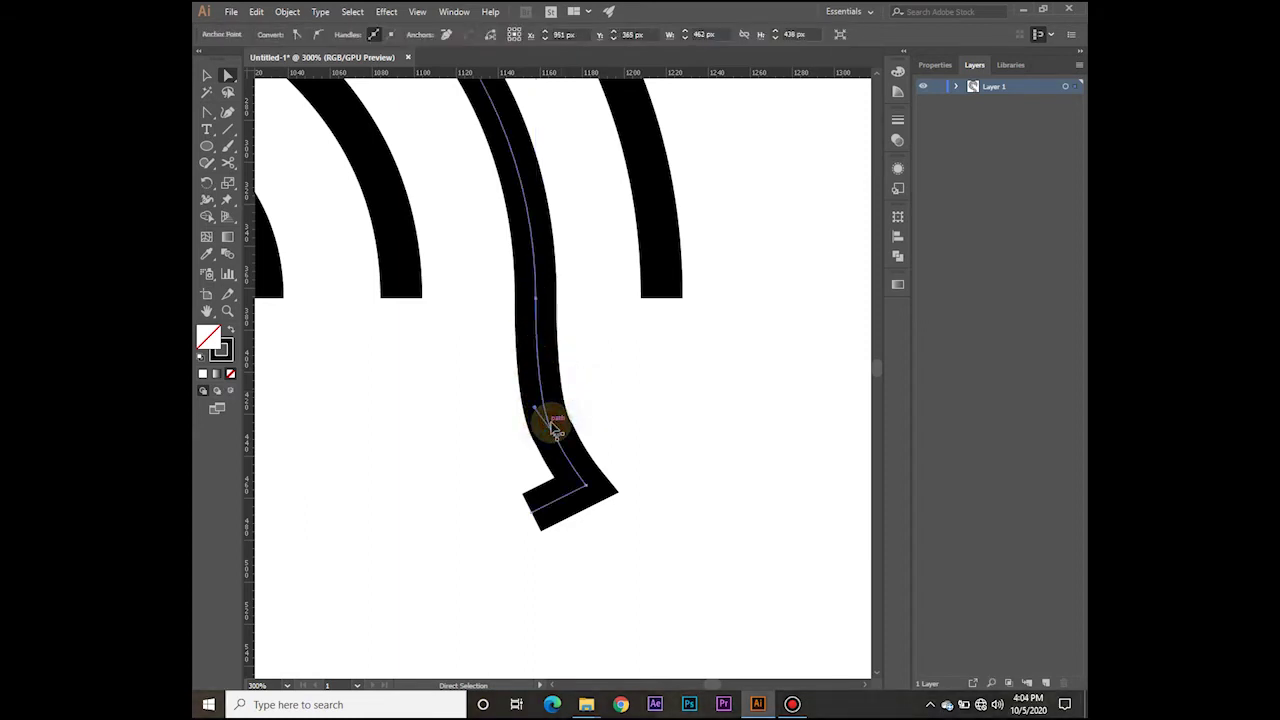
{"action": "left_click_drag", "start_coordinate": [536, 405], "coordinate": [535, 386]}
{"action": "left_click", "coordinate": [611, 390]}
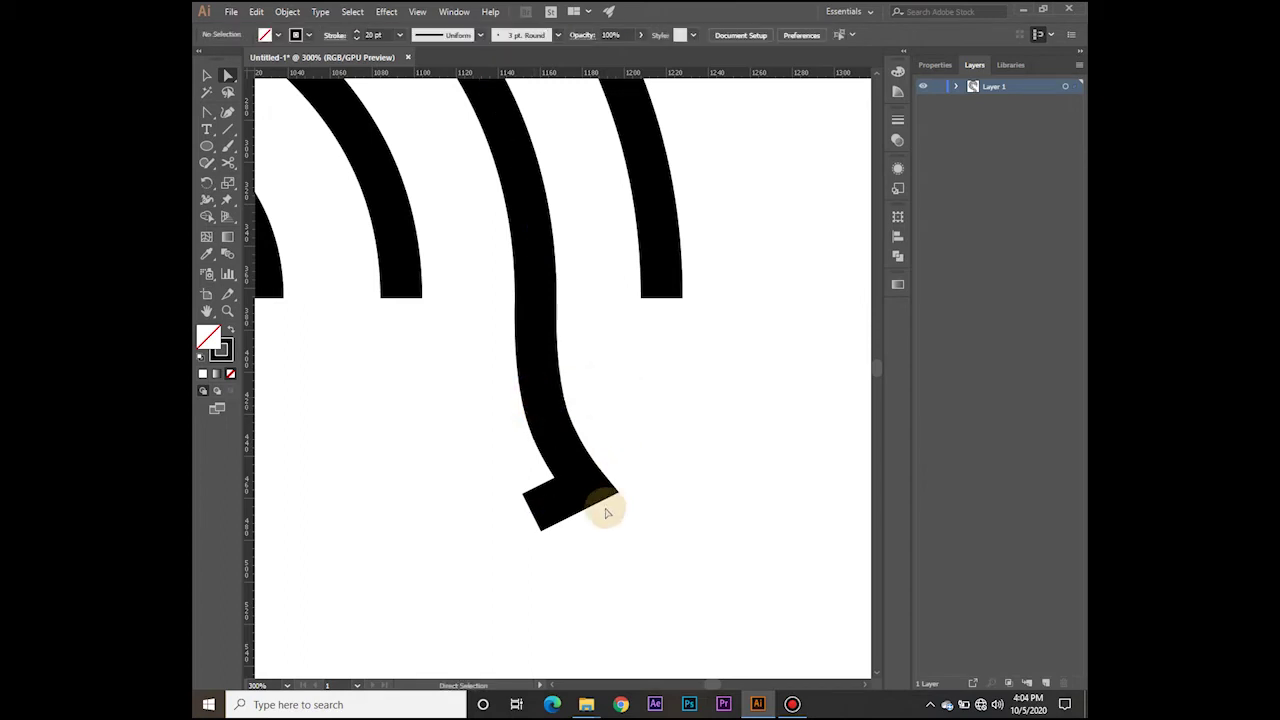
{"action": "left_click", "coordinate": [585, 485]}
{"action": "scroll", "coordinate": [569, 473], "scroll_direction": "up", "scroll_amount": 2}
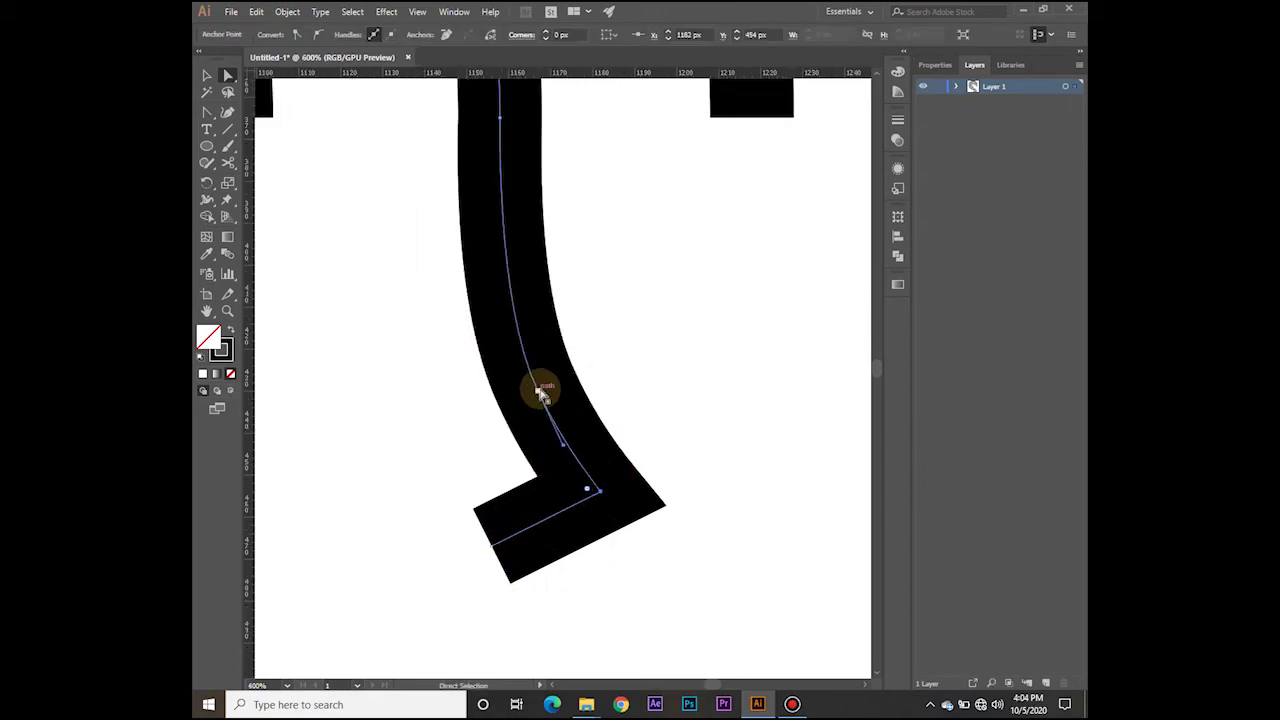
{"action": "left_click", "coordinate": [497, 617]}
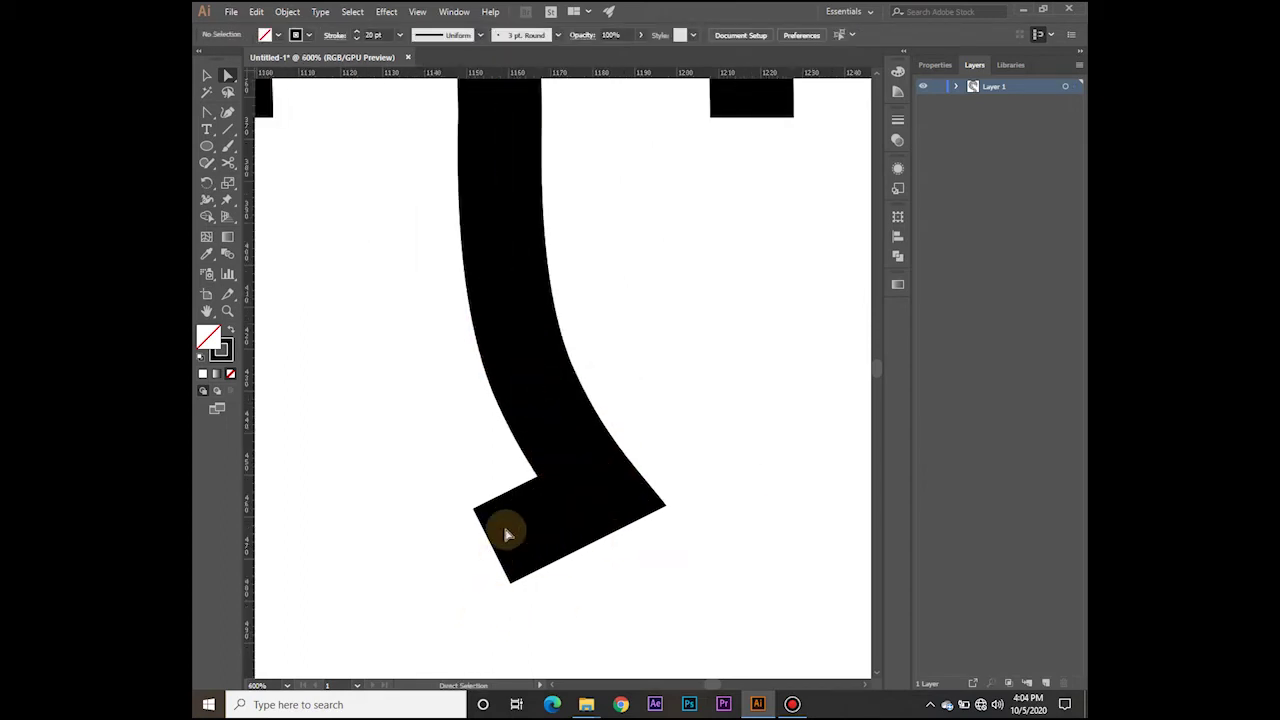
{"action": "scroll", "coordinate": [511, 578], "scroll_direction": "down", "scroll_amount": 5}
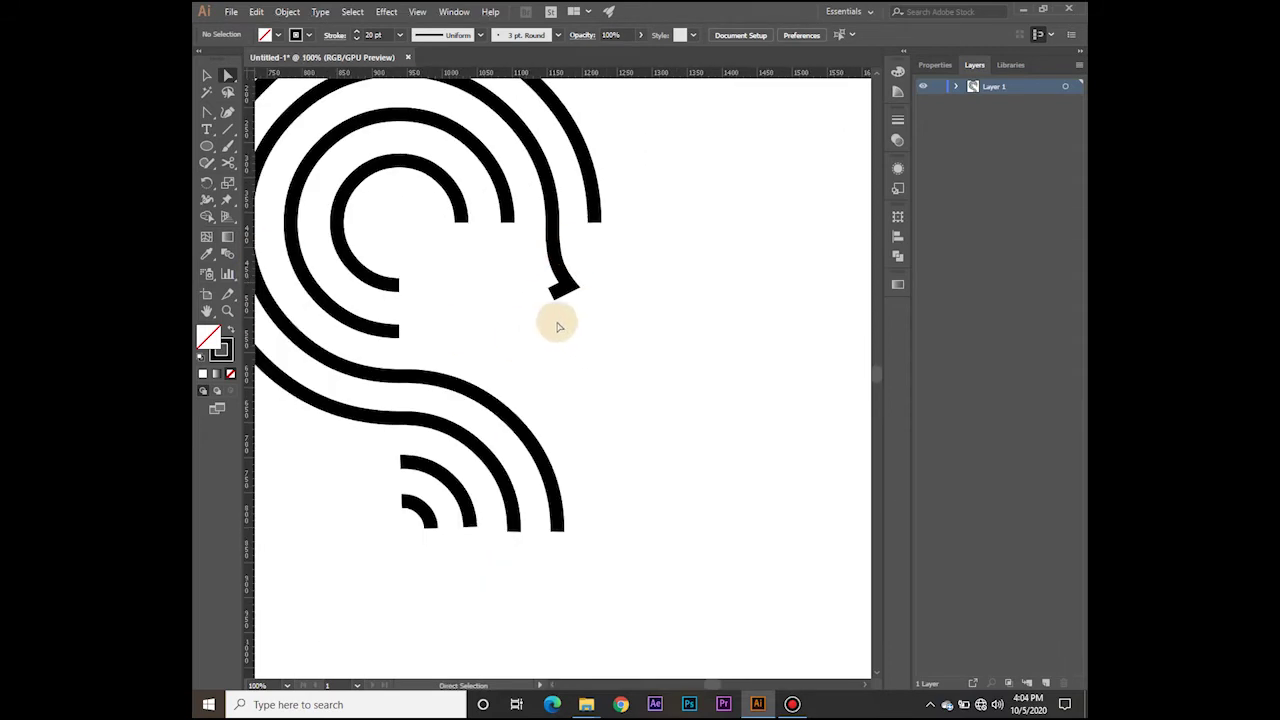
{"action": "scroll", "coordinate": [552, 285], "scroll_direction": "up", "scroll_amount": 2}
{"action": "left_click_drag", "start_coordinate": [517, 266], "coordinate": [557, 441]}
{"action": "left_click", "coordinate": [281, 455]}
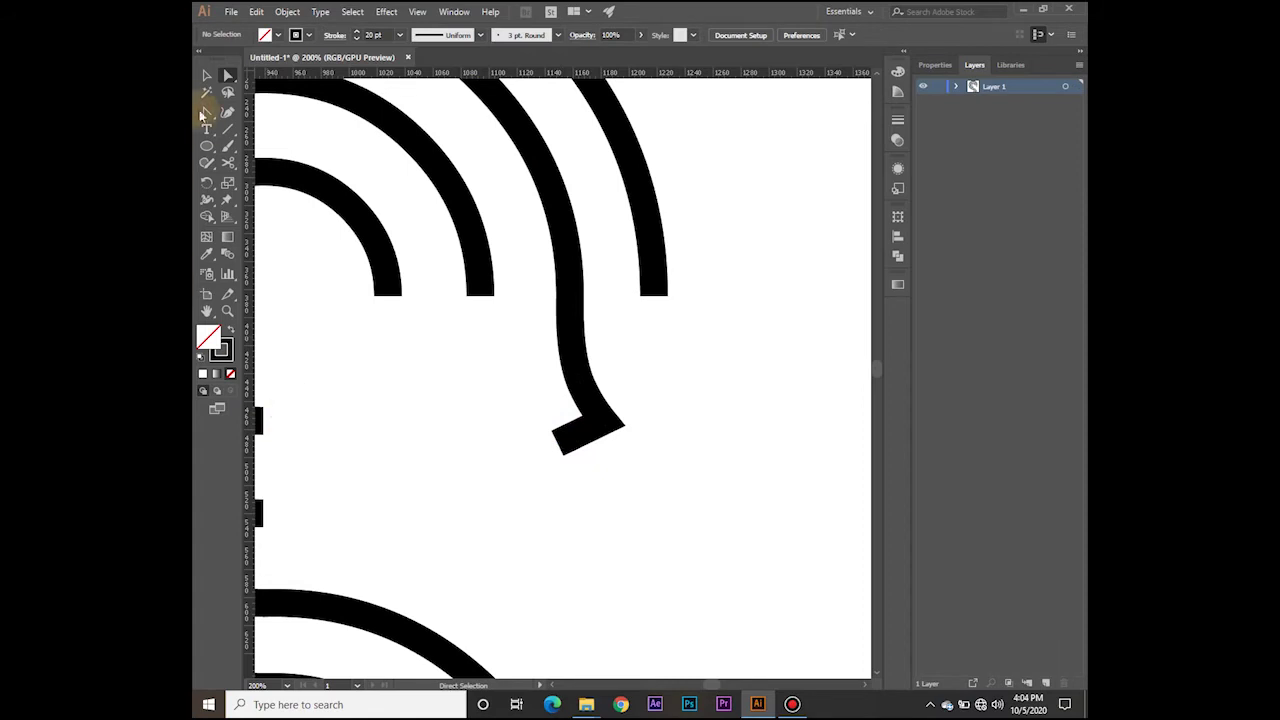
{"action": "left_click_drag", "start_coordinate": [207, 145], "coordinate": [263, 140]}
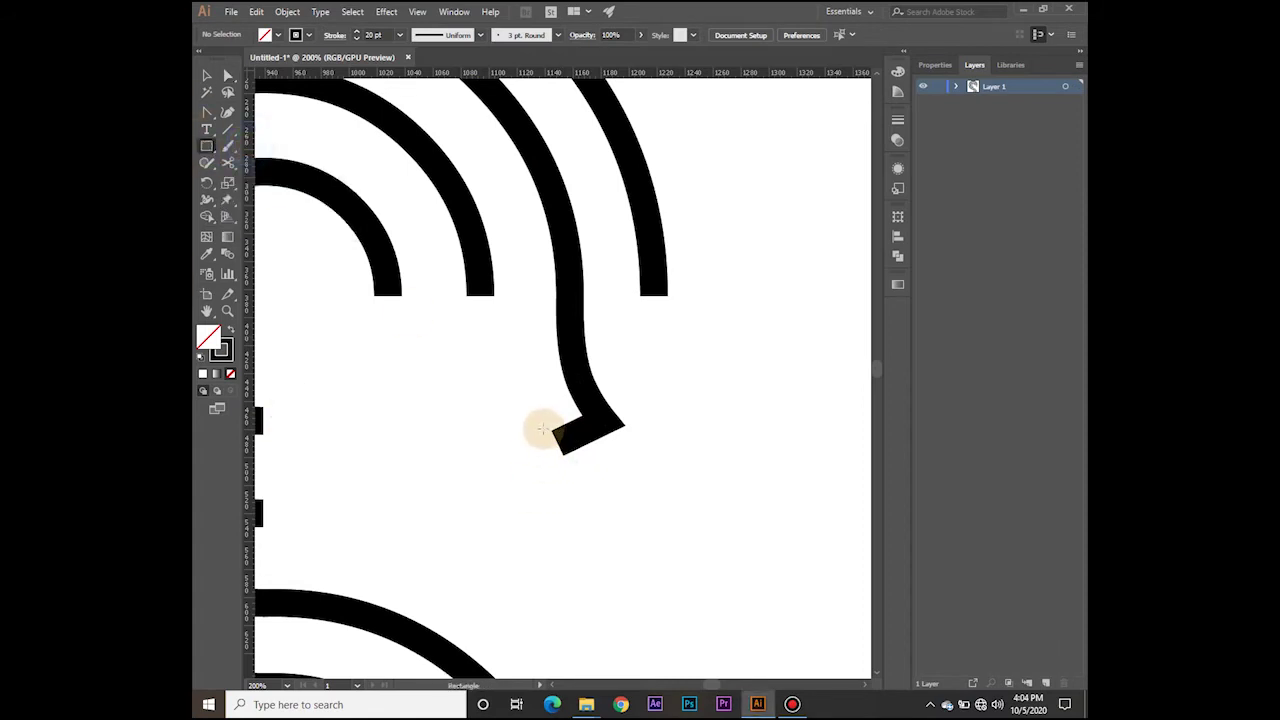
{"action": "left_click_drag", "start_coordinate": [552, 431], "coordinate": [1081, 712]}
{"action": "key", "text": "ctrl+z"}
{"action": "key", "text": "ctrl+z"}
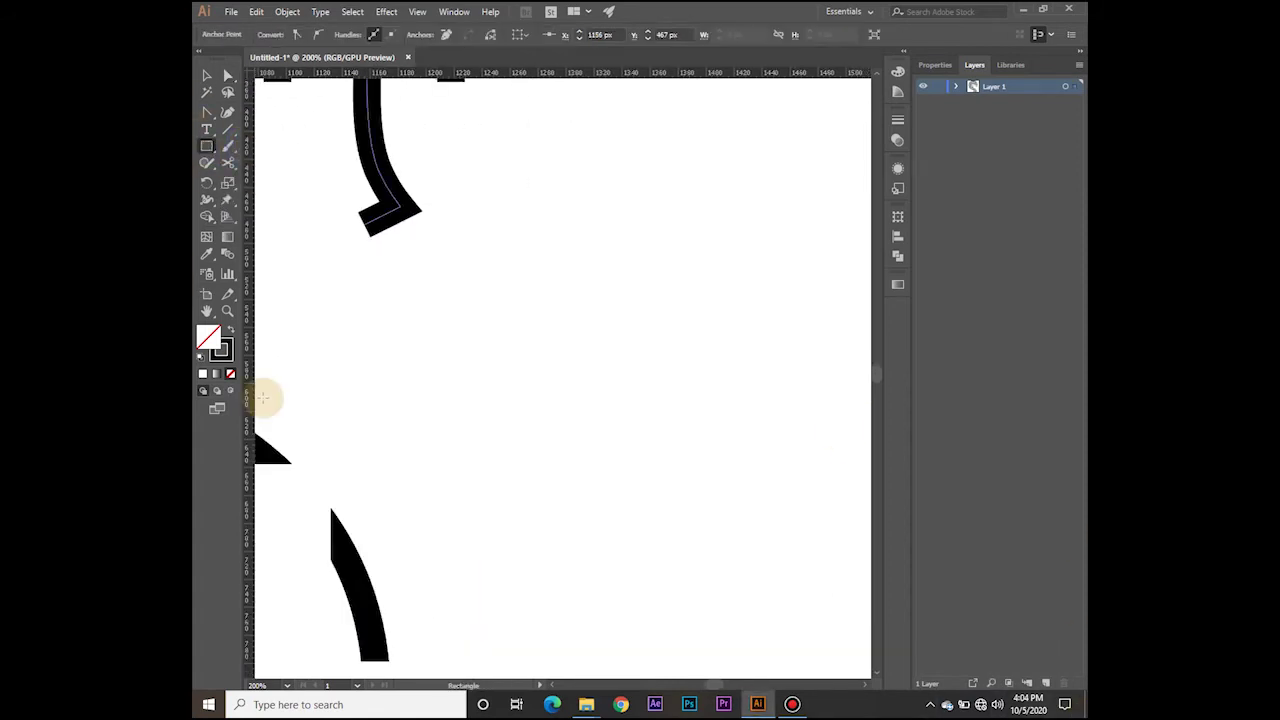
{"action": "scroll", "coordinate": [455, 458], "scroll_direction": "down", "scroll_amount": 2}
{"action": "left_click_drag", "start_coordinate": [382, 392], "coordinate": [471, 482]}
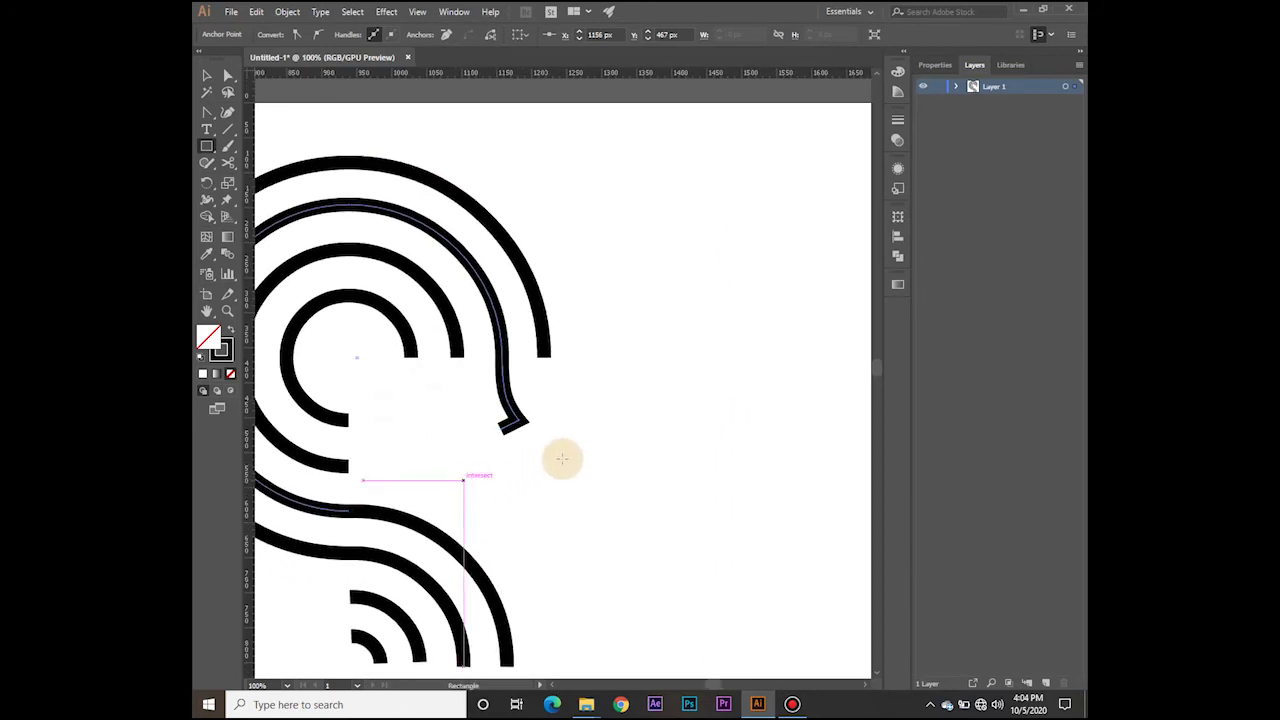
{"action": "scroll", "coordinate": [562, 459], "scroll_direction": "up", "scroll_amount": 2}
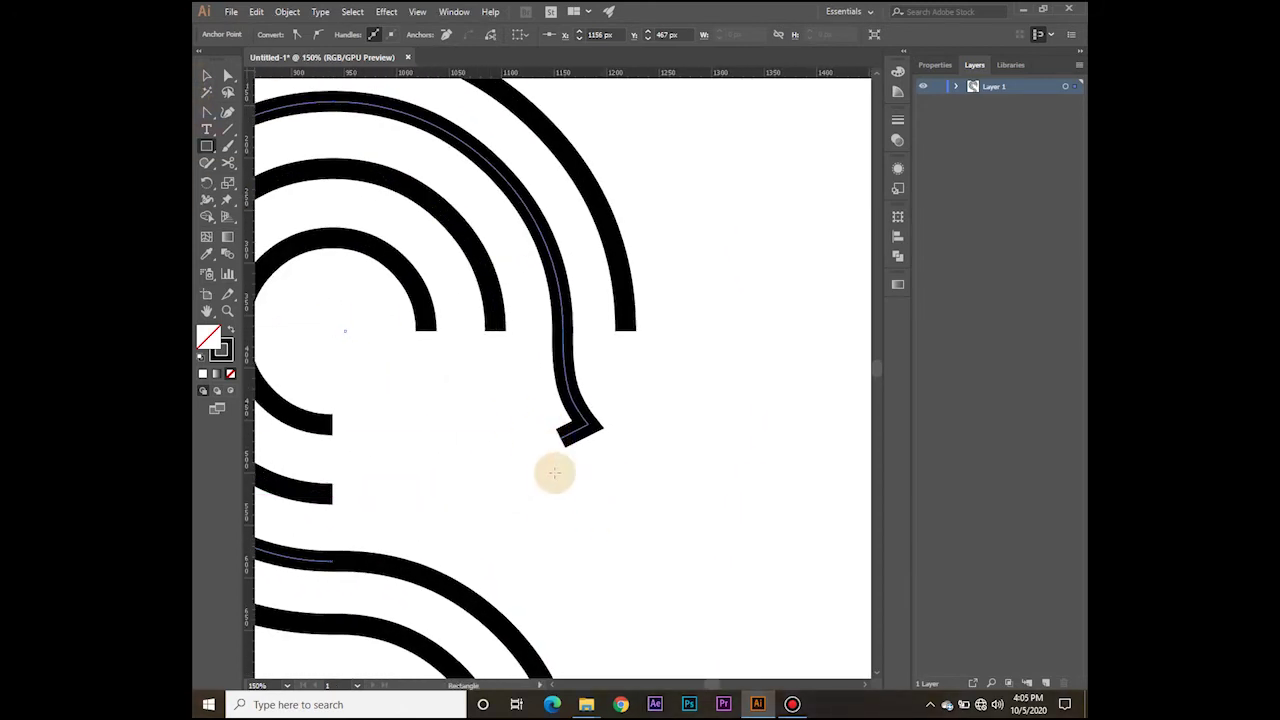
{"action": "left_click", "coordinate": [207, 75]}
{"action": "left_click", "coordinate": [729, 343]}
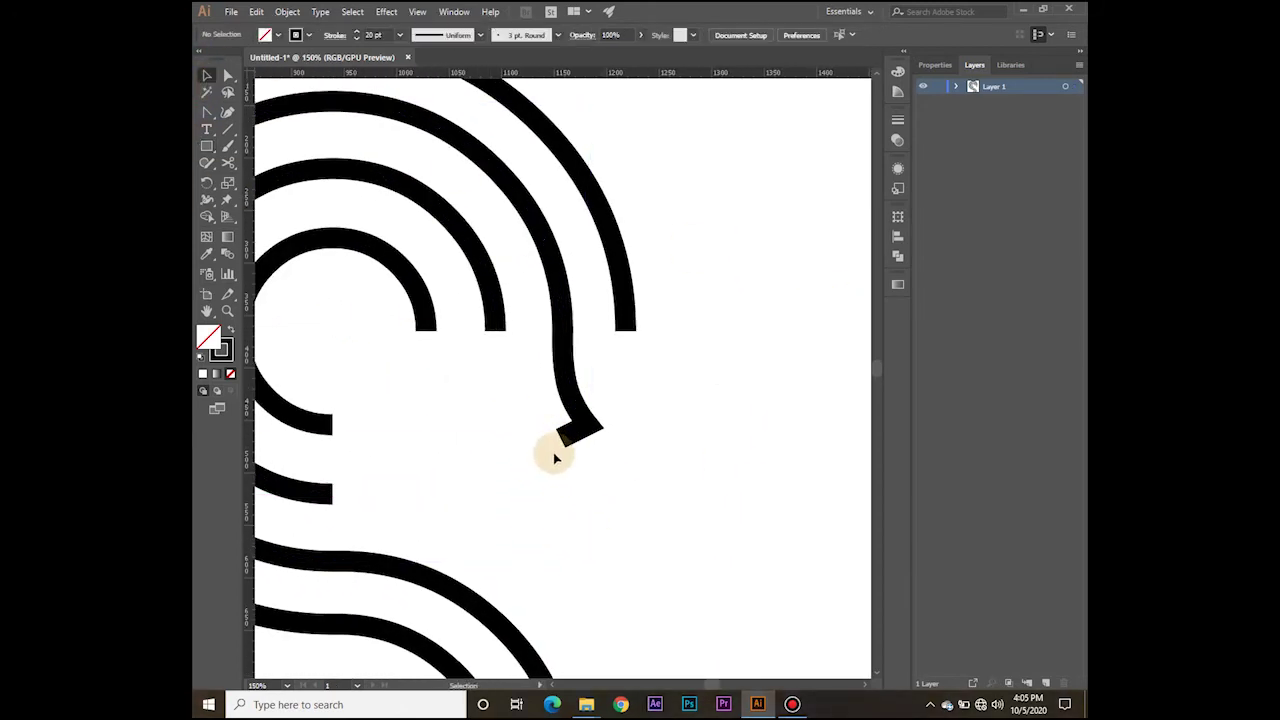
Step: Draw a small rectangle over the nose base, give it a black fill without stroke, and shift it up slightly against the nose
{"action": "left_click", "coordinate": [207, 146]}
{"action": "left_click_drag", "start_coordinate": [556, 431], "coordinate": [600, 456]}
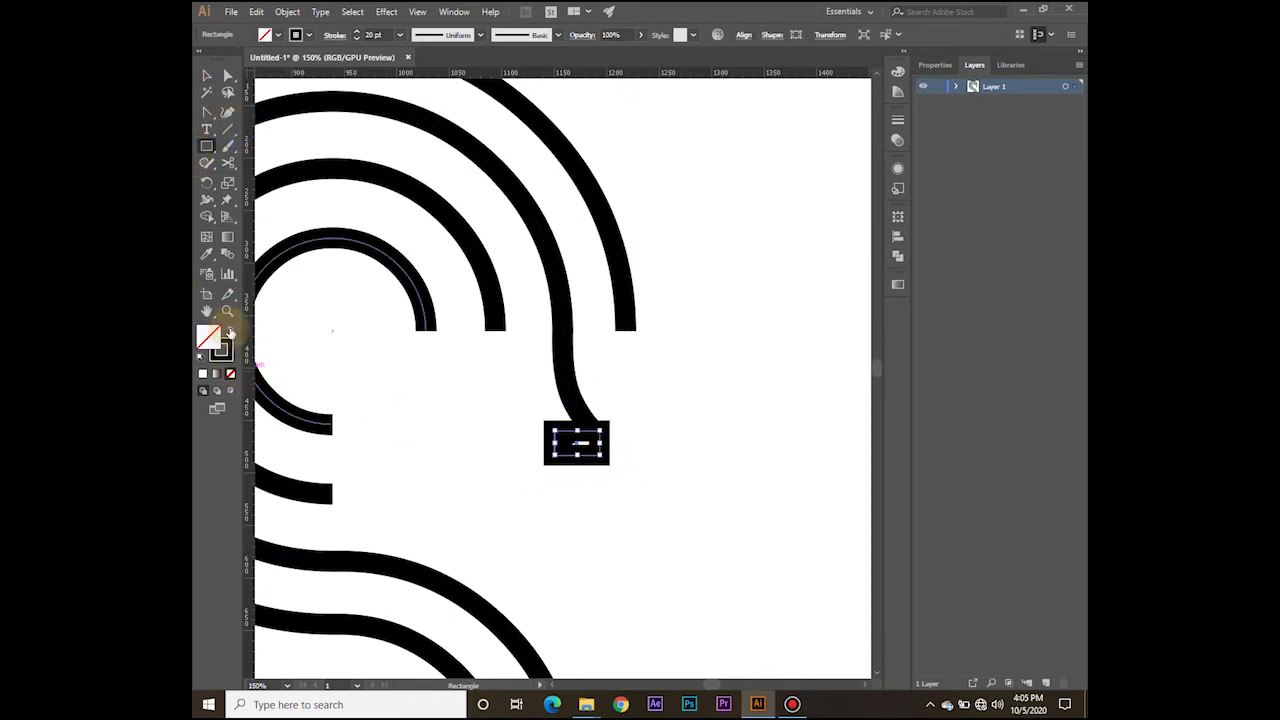
{"action": "left_click", "coordinate": [230, 332]}
{"action": "left_click", "coordinate": [207, 77]}
{"action": "scroll", "coordinate": [590, 452], "scroll_direction": "up", "scroll_amount": 3}
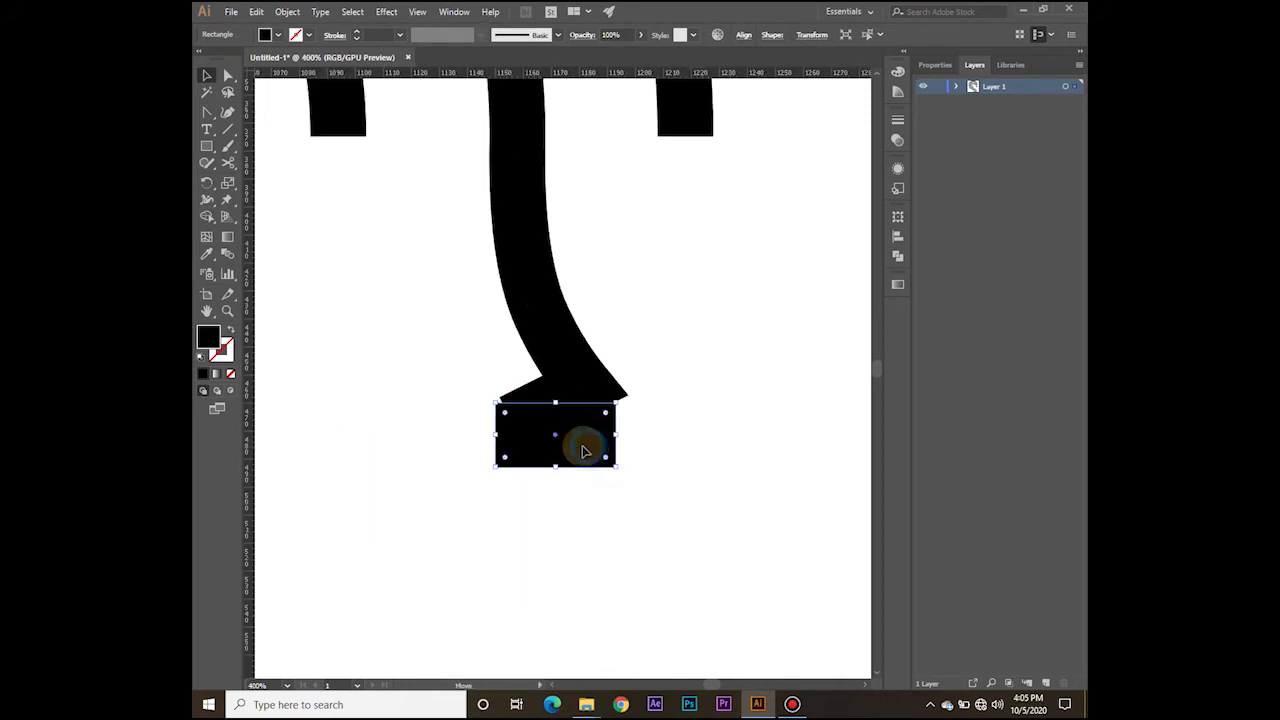
{"action": "left_click_drag", "start_coordinate": [594, 454], "coordinate": [594, 444]}
{"action": "left_click", "coordinate": [663, 503]}
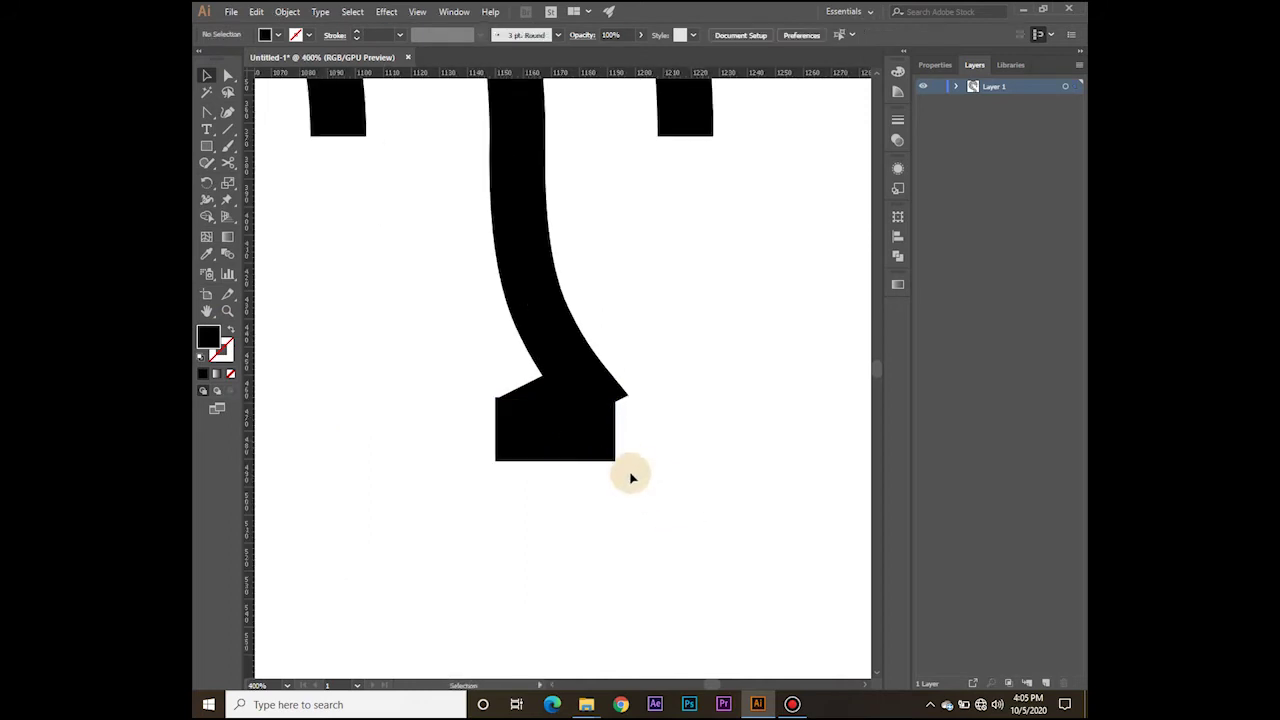
Step: Slightly round the rectangle's corners and rotate it clockwise so it slopes down beneath the nose
{"action": "left_click", "coordinate": [601, 443]}
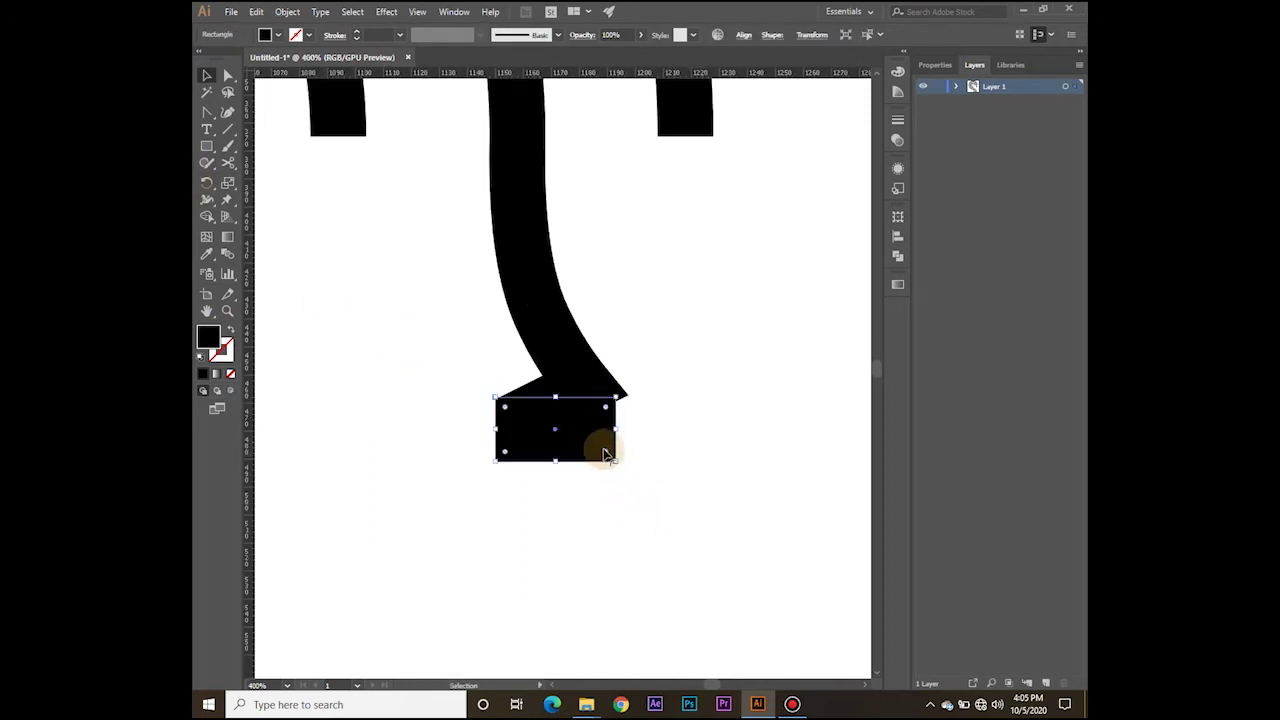
{"action": "left_click", "coordinate": [686, 494]}
{"action": "left_click", "coordinate": [569, 443]}
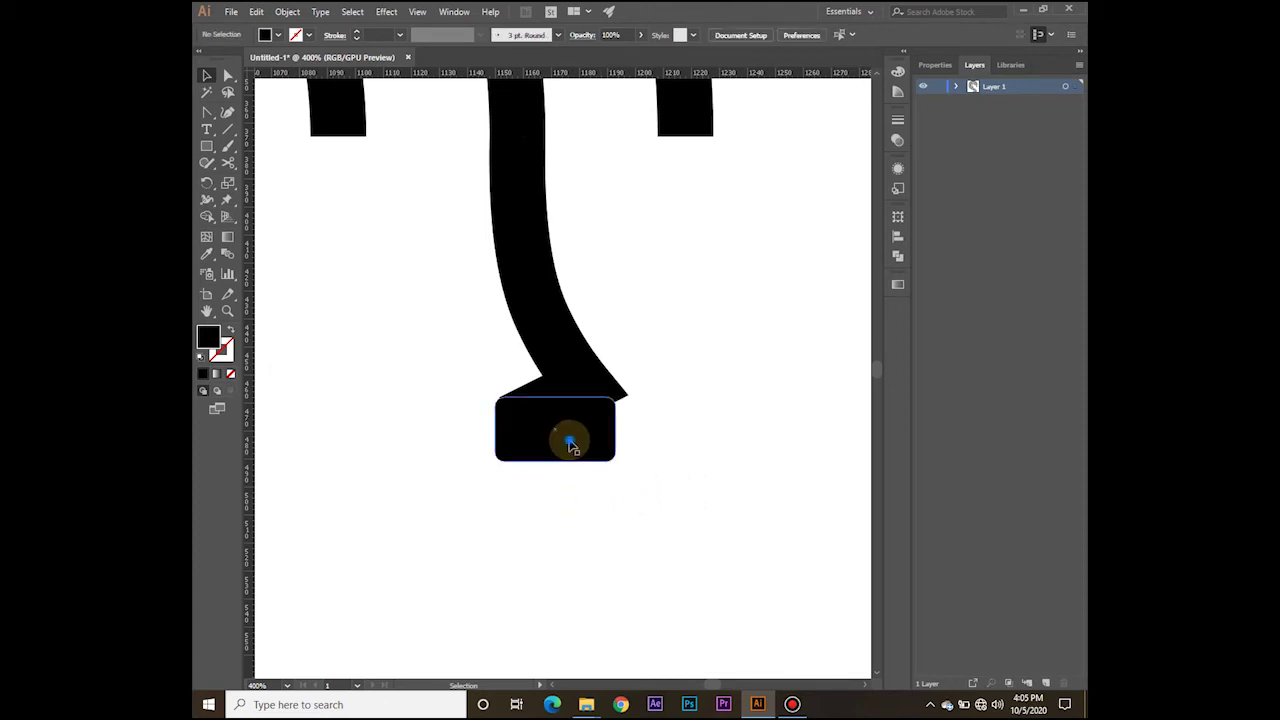
{"action": "left_click_drag", "start_coordinate": [620, 461], "coordinate": [559, 468]}
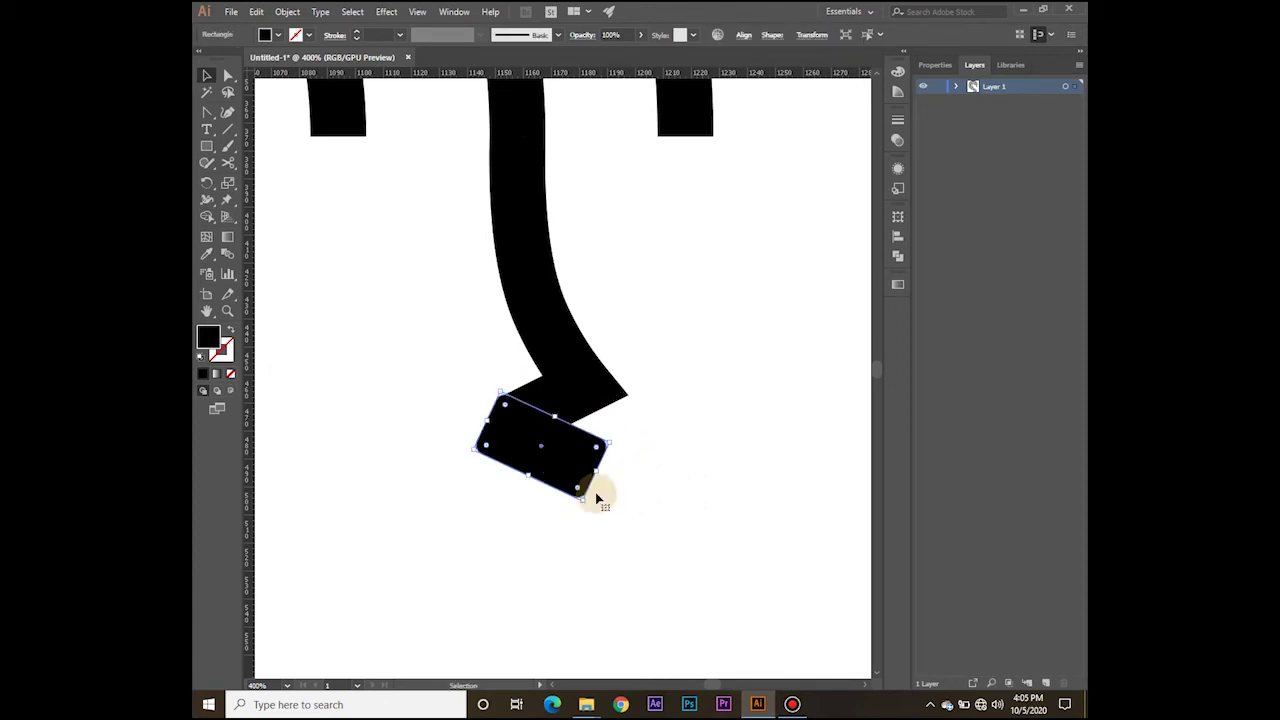
{"action": "left_click", "coordinate": [685, 523]}
Step: Narrow the tilted rectangle from its inner end and move it so its upper-left corner meets the nose base
{"action": "scroll", "coordinate": [685, 525], "scroll_direction": "up", "scroll_amount": 1}
{"action": "left_click", "coordinate": [499, 421]}
{"action": "left_click_drag", "start_coordinate": [448, 449], "coordinate": [460, 427]}
{"action": "left_click_drag", "start_coordinate": [488, 363], "coordinate": [501, 348]}
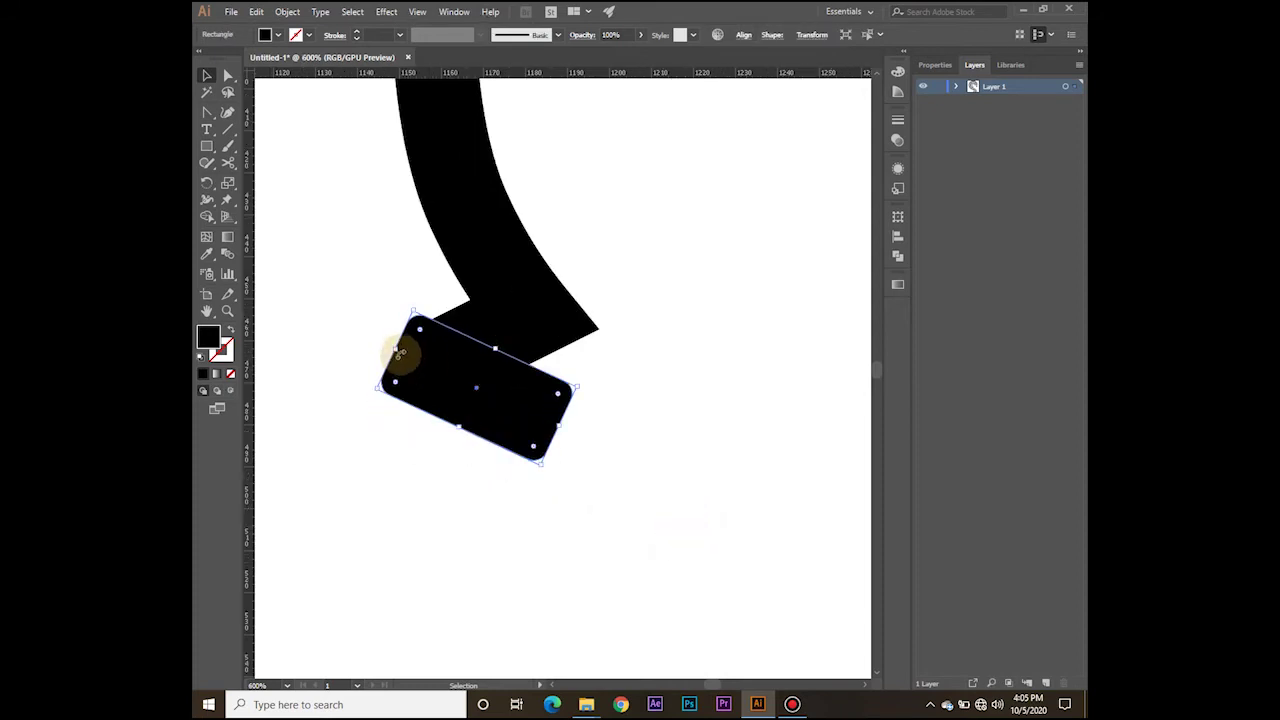
{"action": "left_click_drag", "start_coordinate": [397, 348], "coordinate": [408, 354]}
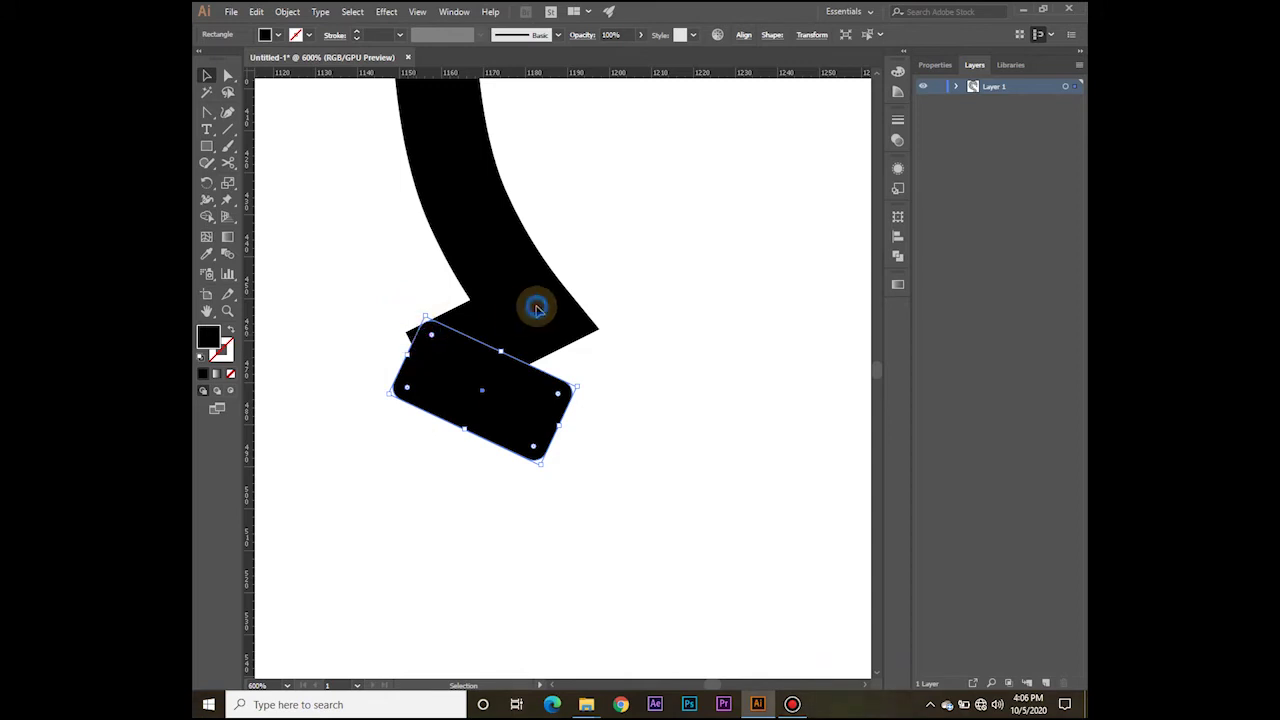
{"action": "left_click", "coordinate": [391, 349]}
{"action": "mouse_move", "coordinate": [465, 401]}
{"action": "left_mouse_down"}
{"action": "mouse_move", "coordinate": [446, 396]}
{"action": "mouse_move", "coordinate": [451, 413]}
{"action": "left_mouse_up"}
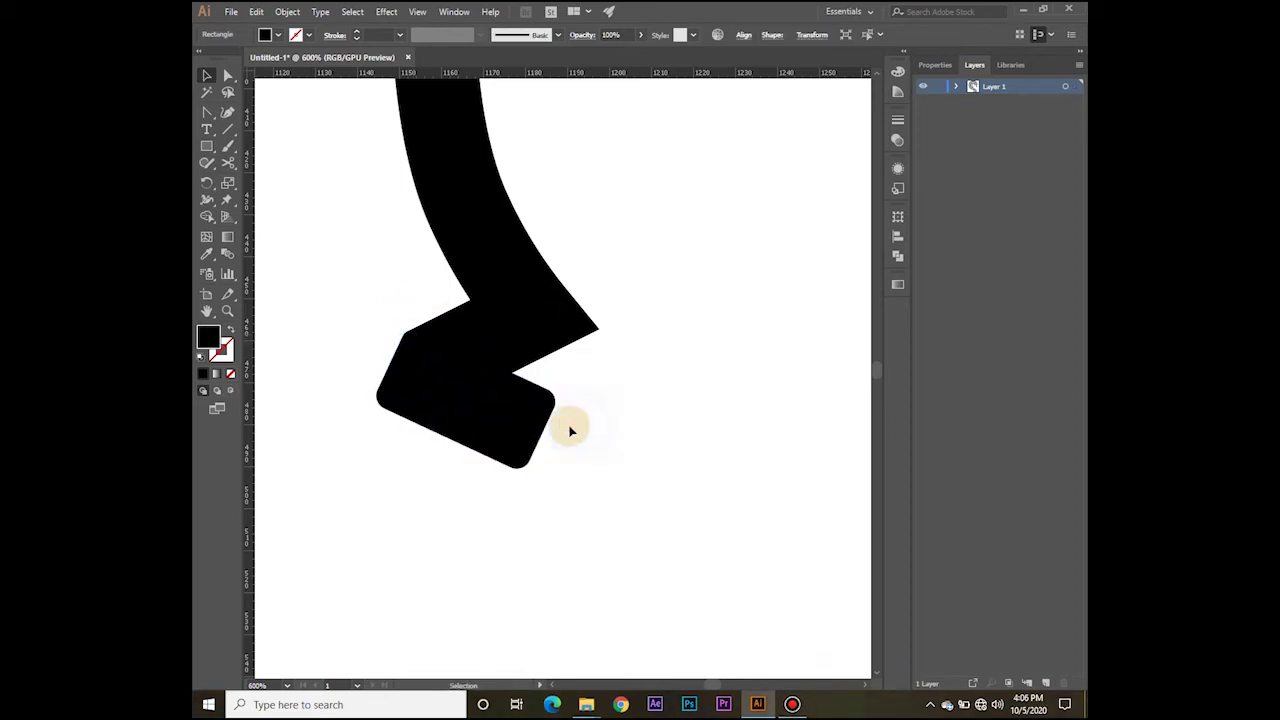
{"action": "left_click", "coordinate": [571, 433]}
Step: Shorten the tilted rectangle slightly from its outer end to refine the upper lip
{"action": "scroll", "coordinate": [573, 442], "scroll_direction": "down", "scroll_amount": 2}
{"action": "scroll", "coordinate": [637, 466], "scroll_direction": "up", "scroll_amount": 2}
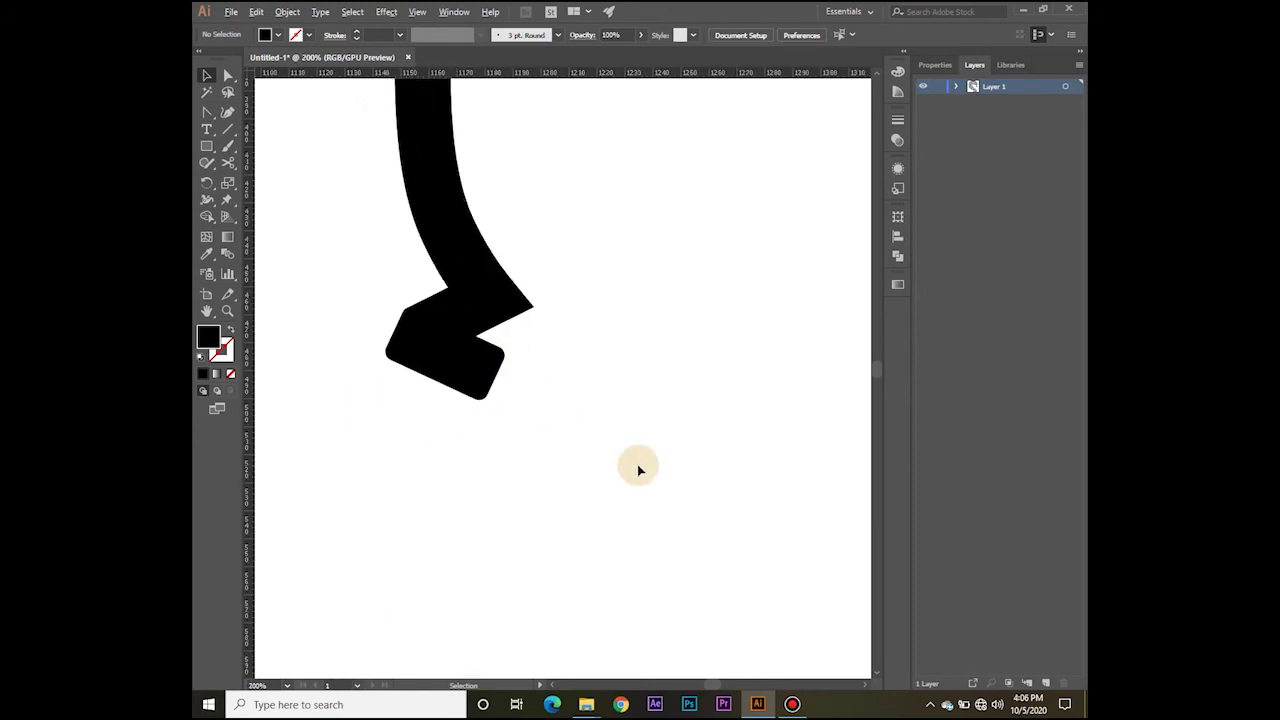
{"action": "scroll", "coordinate": [391, 363], "scroll_direction": "up", "scroll_amount": 2}
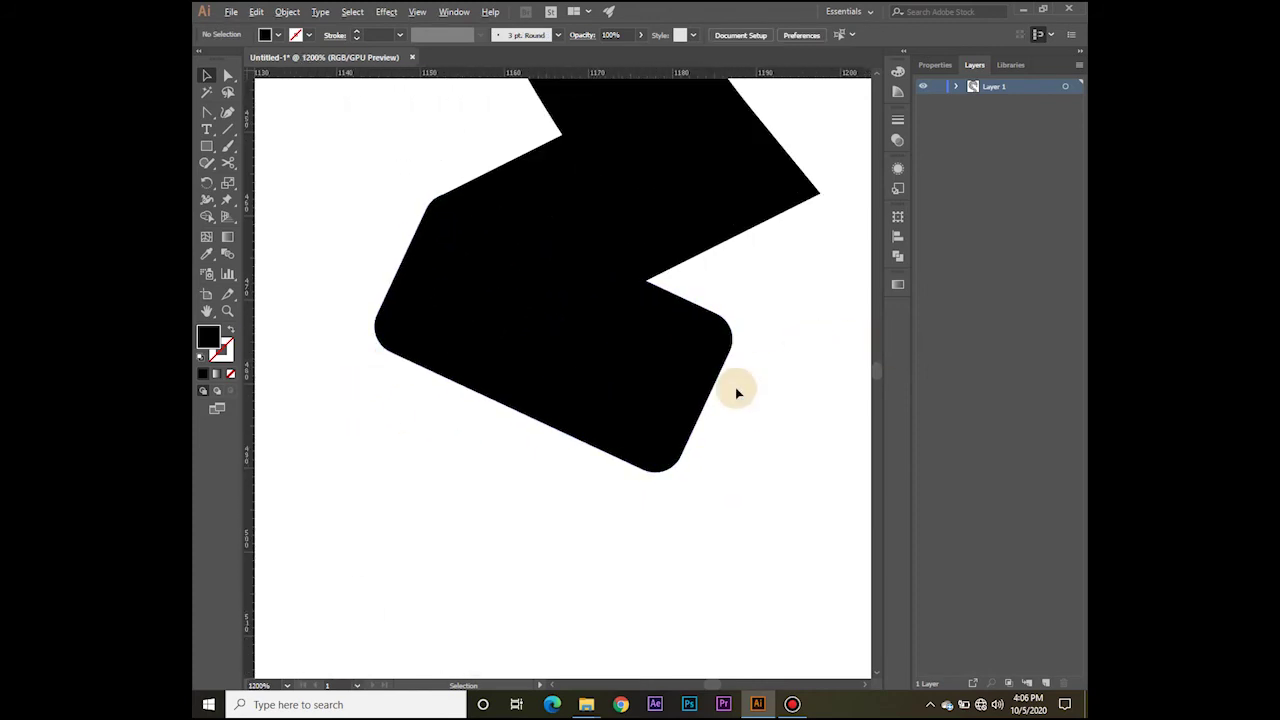
{"action": "left_click", "coordinate": [708, 337]}
{"action": "left_click_drag", "start_coordinate": [705, 407], "coordinate": [689, 402]}
{"action": "left_click", "coordinate": [794, 449]}
{"action": "scroll", "coordinate": [784, 449], "scroll_direction": "down", "scroll_amount": 4}
{"action": "left_click_drag", "start_coordinate": [780, 530], "coordinate": [535, 537]}
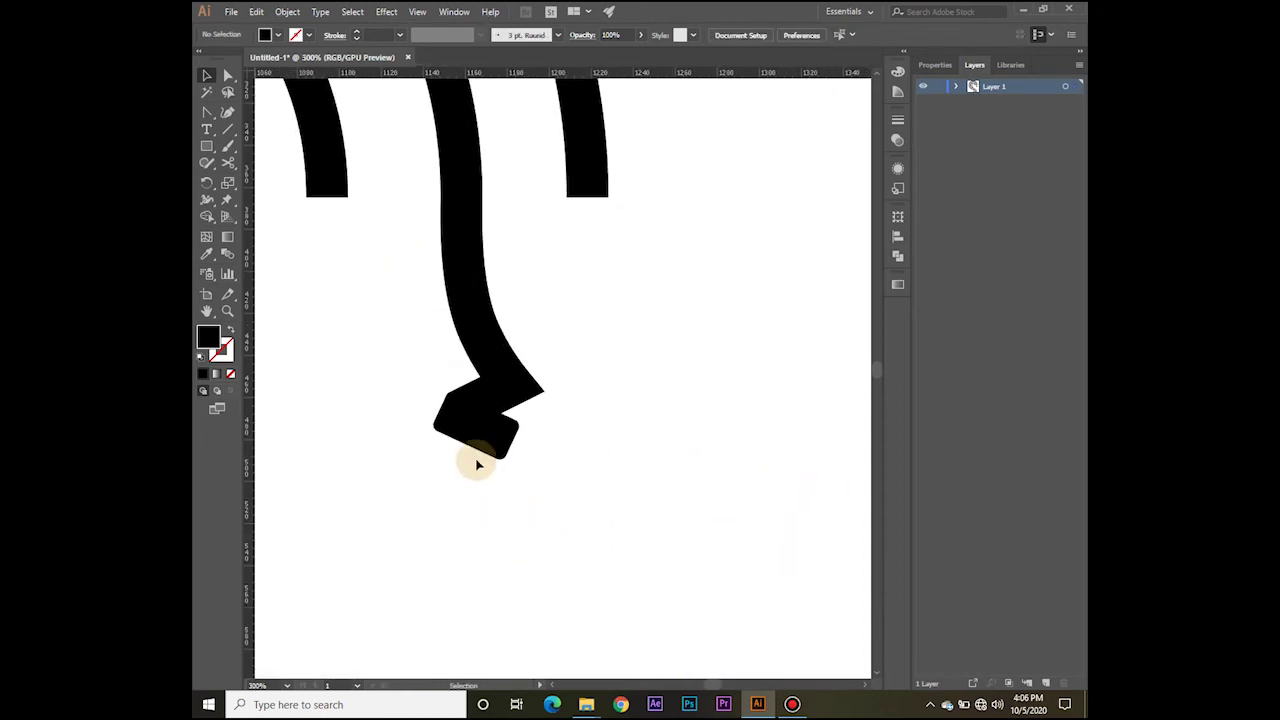
Step: Duplicate the upper lip shape below the original and overlap it with a second copy rotated counterclockwise, matching their upper-left corners
{"action": "left_click_drag", "start_coordinate": [492, 447], "coordinate": [496, 497]}
{"action": "left_click", "coordinate": [535, 504]}
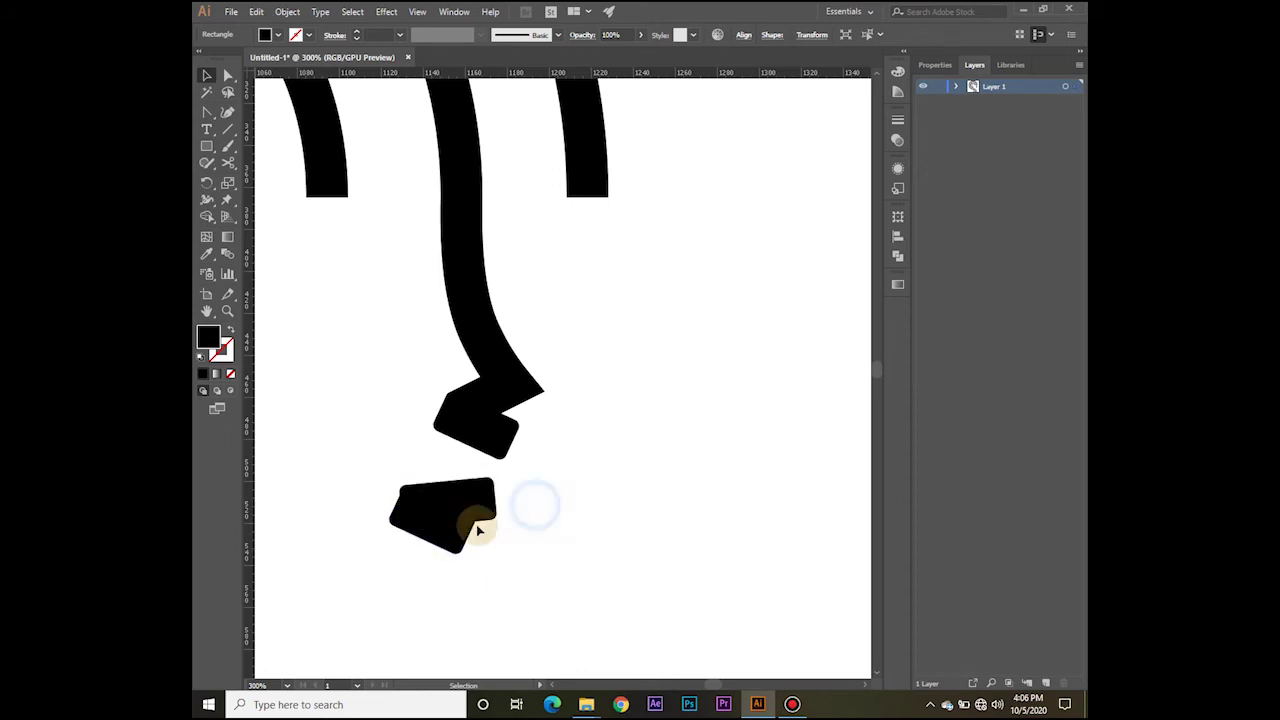
{"action": "scroll", "coordinate": [531, 567], "scroll_direction": "up", "scroll_amount": 2}
{"action": "left_click", "coordinate": [342, 446]}
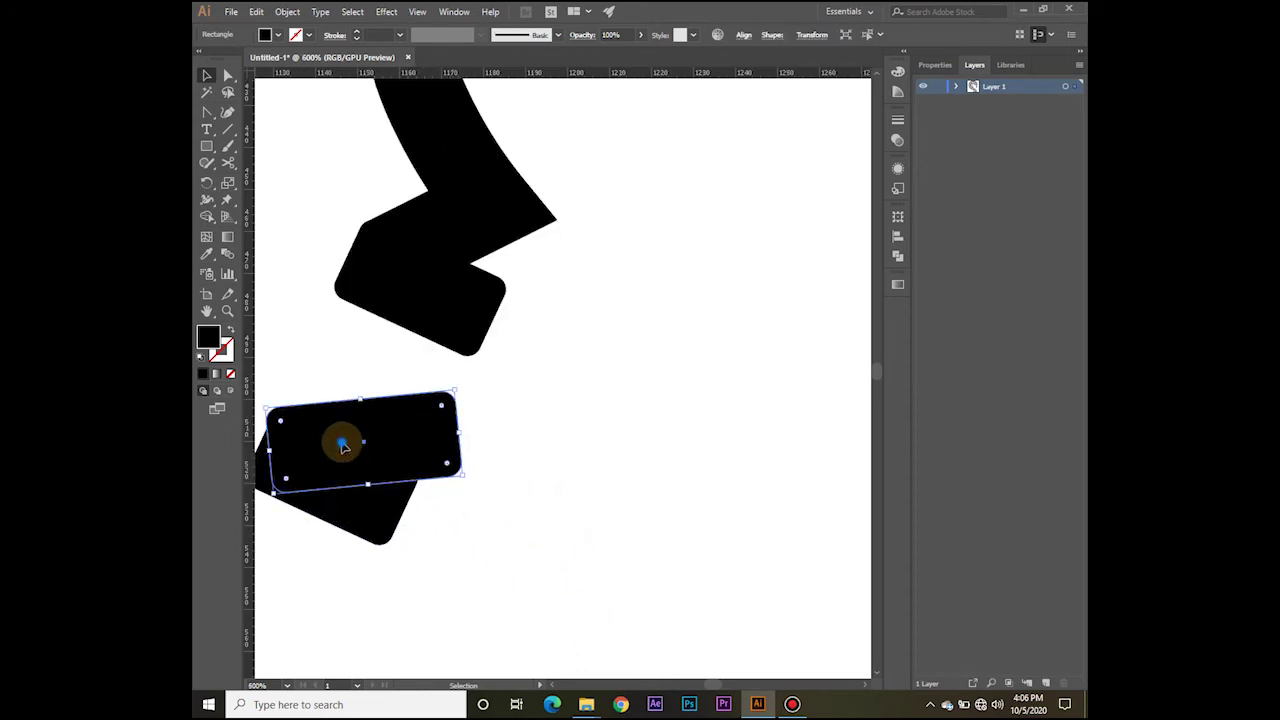
{"action": "scroll", "coordinate": [344, 447], "scroll_direction": "up", "scroll_amount": 1}
{"action": "left_click_drag", "start_coordinate": [343, 443], "coordinate": [486, 466]}
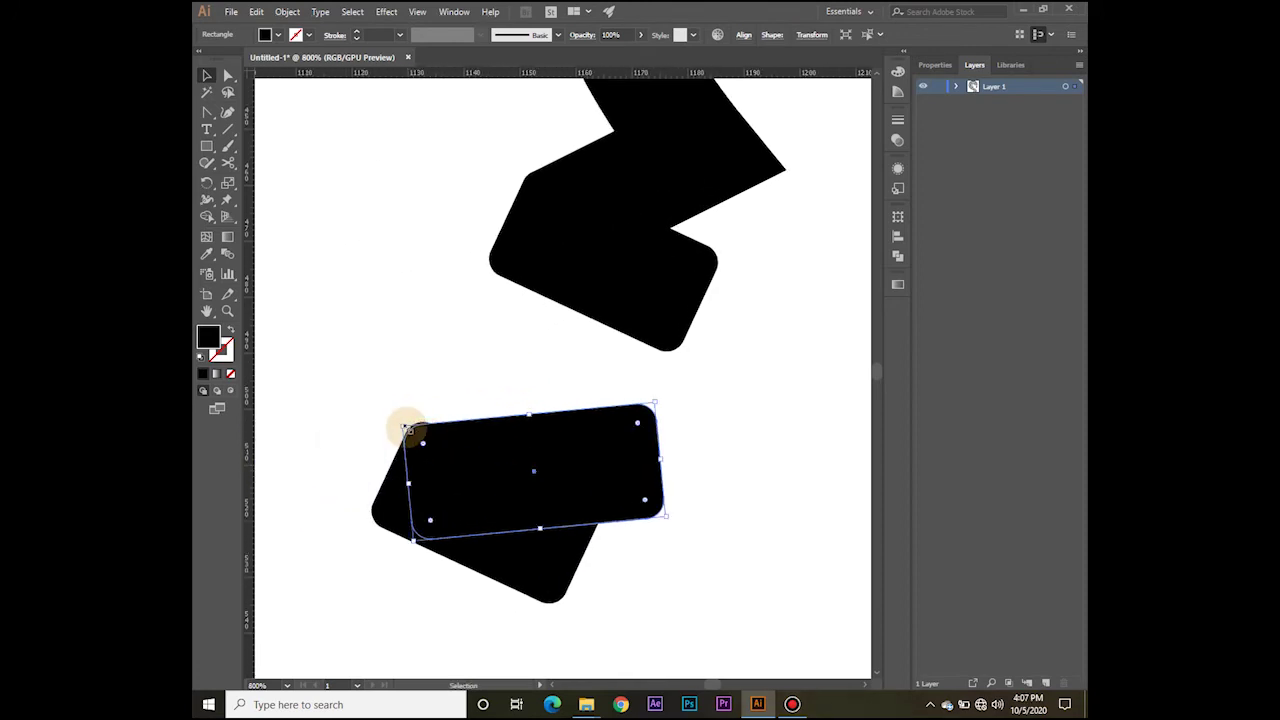
Step: Examine in outline view how the upper-left rounded corners of the two lower lip shapes overlap
{"action": "key", "text": "ctrl+y"}
{"action": "scroll", "coordinate": [463, 481], "scroll_direction": "up", "scroll_amount": 1}
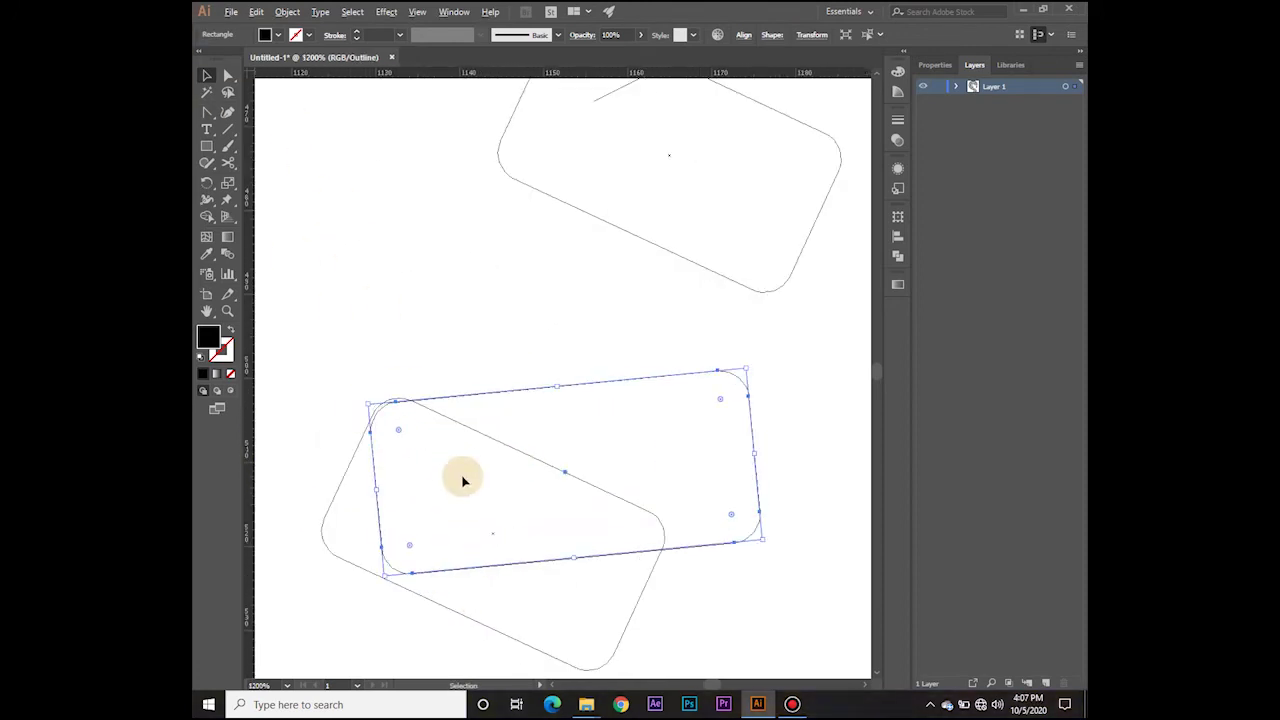
{"action": "left_click", "coordinate": [411, 324]}
{"action": "left_click", "coordinate": [379, 413]}
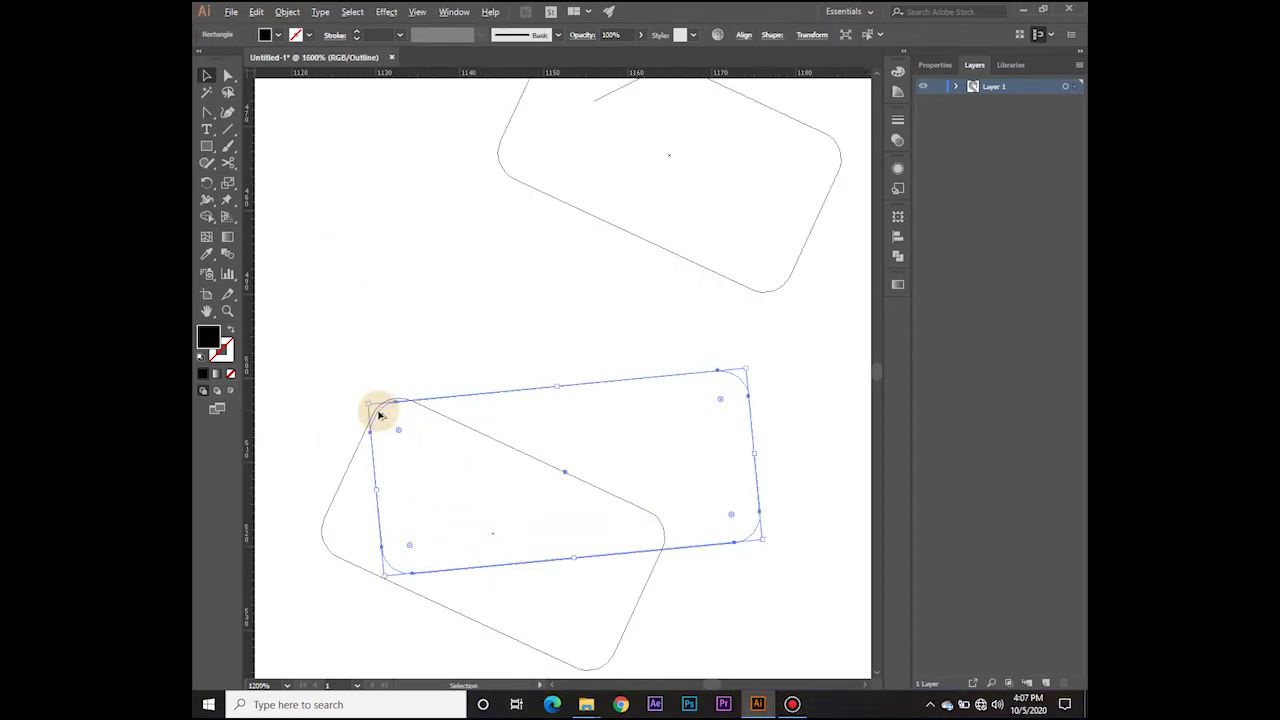
{"action": "scroll", "coordinate": [379, 413], "scroll_direction": "up", "scroll_amount": 5}
{"action": "double_click", "coordinate": [437, 373]}
{"action": "left_click", "coordinate": [435, 280]}
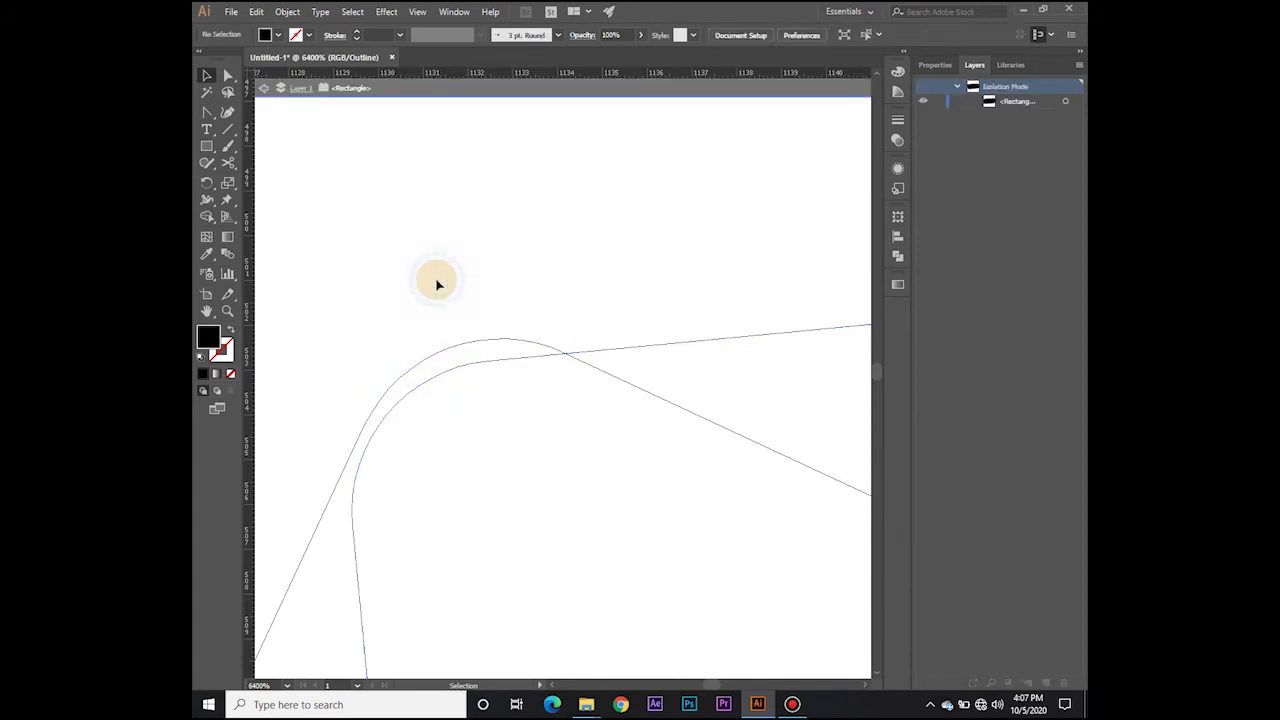
{"action": "left_click", "coordinate": [590, 92]}
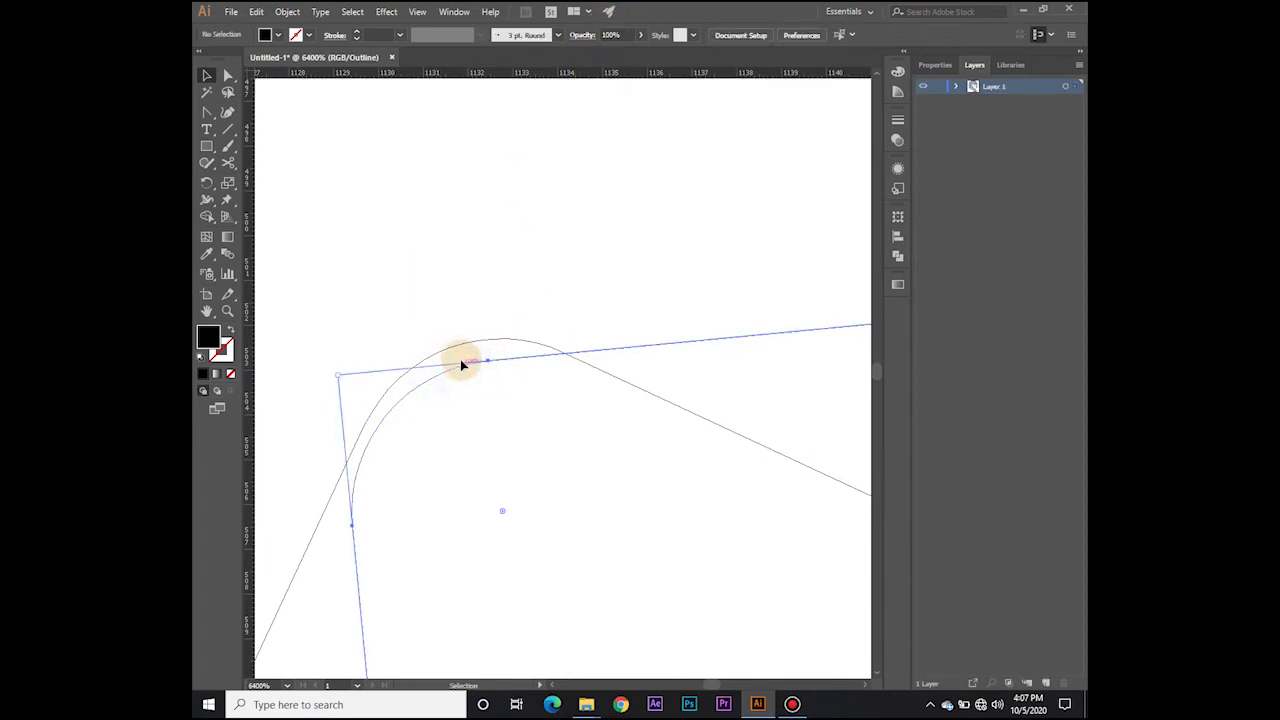
Step: Move the rotated lower lip copy slightly upward to align its rounded corner with the other copy, and return to the filled preview
{"action": "left_click", "coordinate": [461, 363]}
{"action": "double_click", "coordinate": [448, 375]}
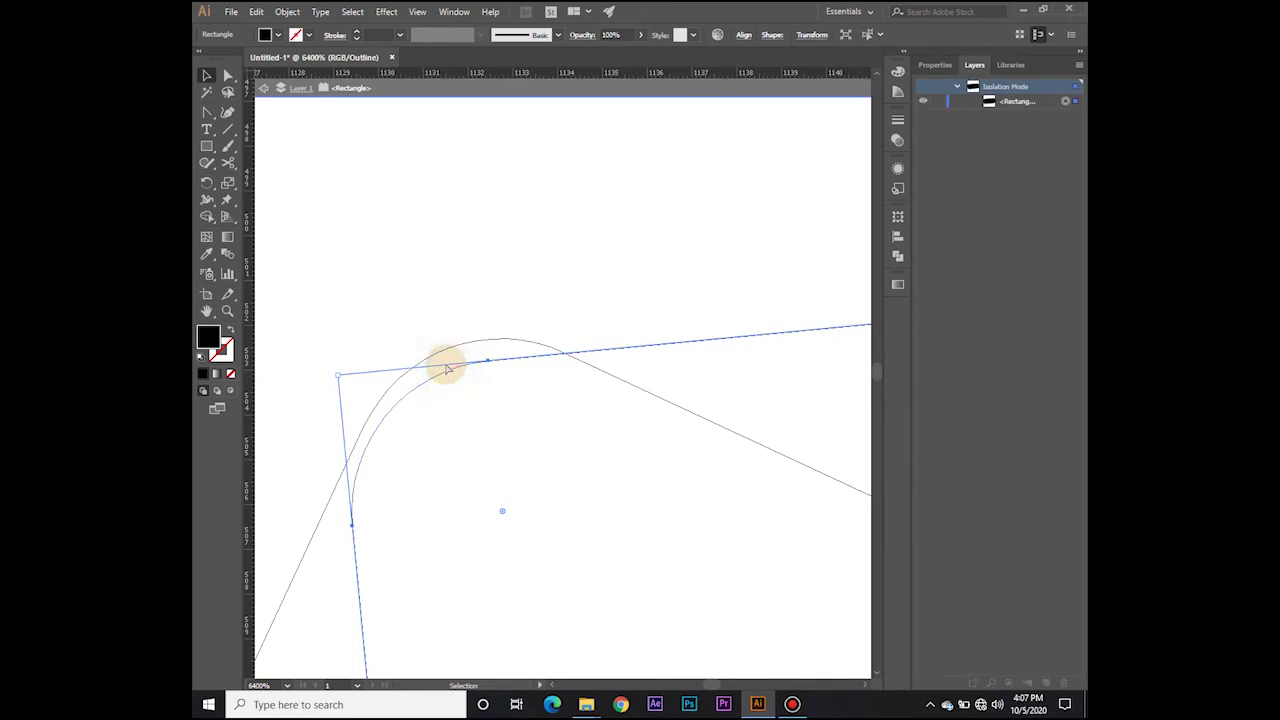
{"action": "key", "text": "ctrl+y"}
{"action": "left_click_drag", "start_coordinate": [460, 418], "coordinate": [453, 384]}
{"action": "key", "text": "ctrl+z"}
{"action": "key", "text": "ctrl+z"}
{"action": "key", "text": "ctrl+z"}
{"action": "scroll", "coordinate": [440, 220], "scroll_direction": "down", "scroll_amount": 5}
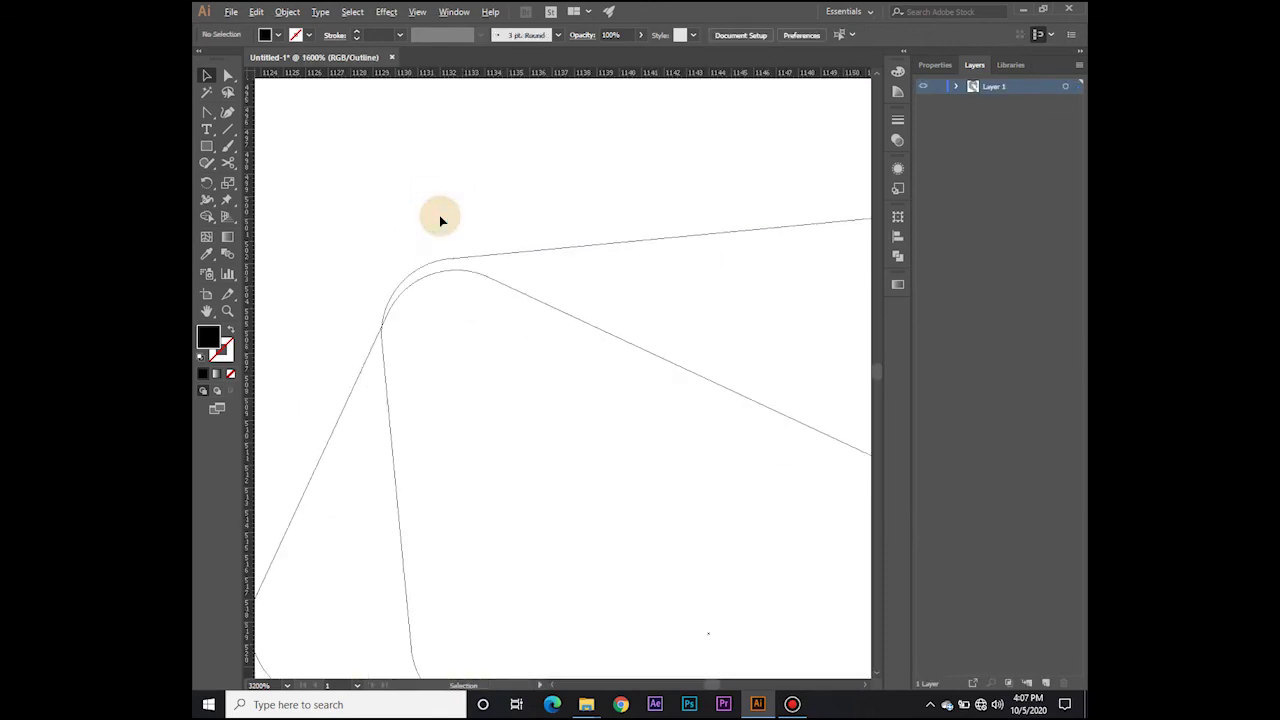
{"action": "key", "text": "ctrl+y"}
{"action": "left_click", "coordinate": [478, 292]}
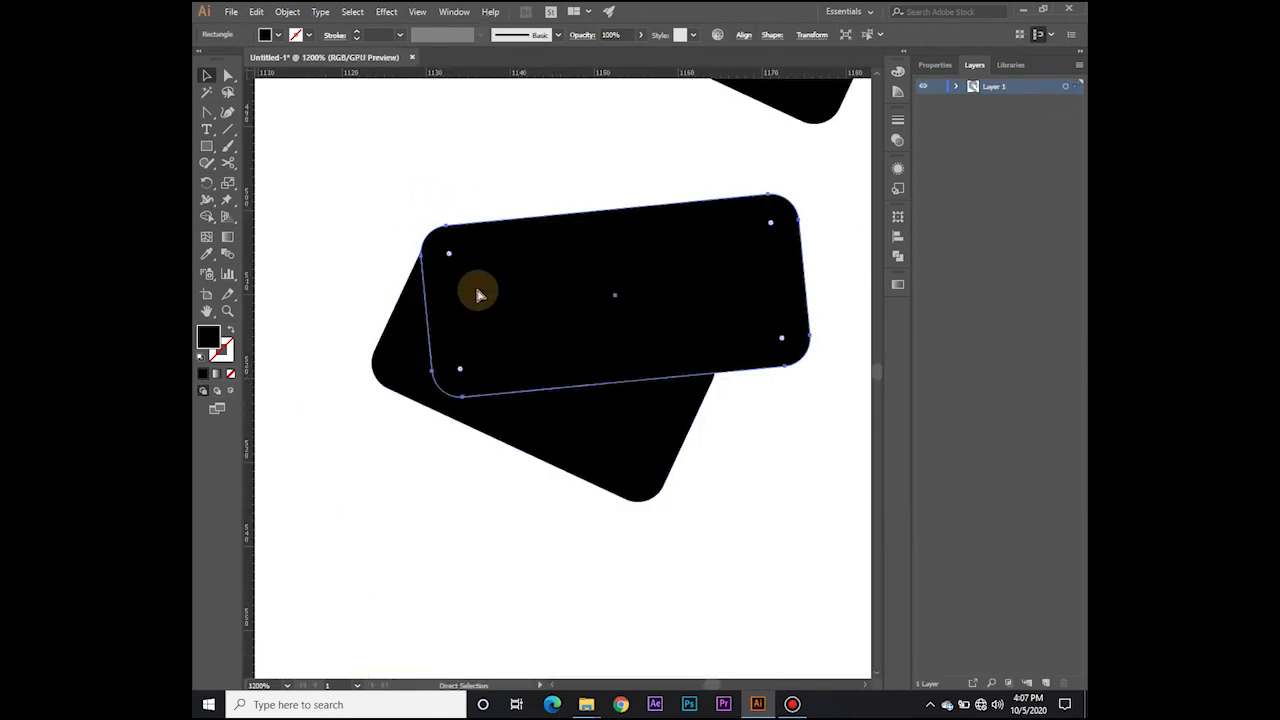
{"action": "left_click", "coordinate": [303, 289]}
{"action": "scroll", "coordinate": [349, 372], "scroll_direction": "down", "scroll_amount": 6}
{"action": "mouse_move", "coordinate": [349, 372]}
{"action": "left_mouse_down"}
{"action": "mouse_move", "coordinate": [611, 509]}
{"action": "mouse_move", "coordinate": [588, 535]}
{"action": "left_mouse_up"}
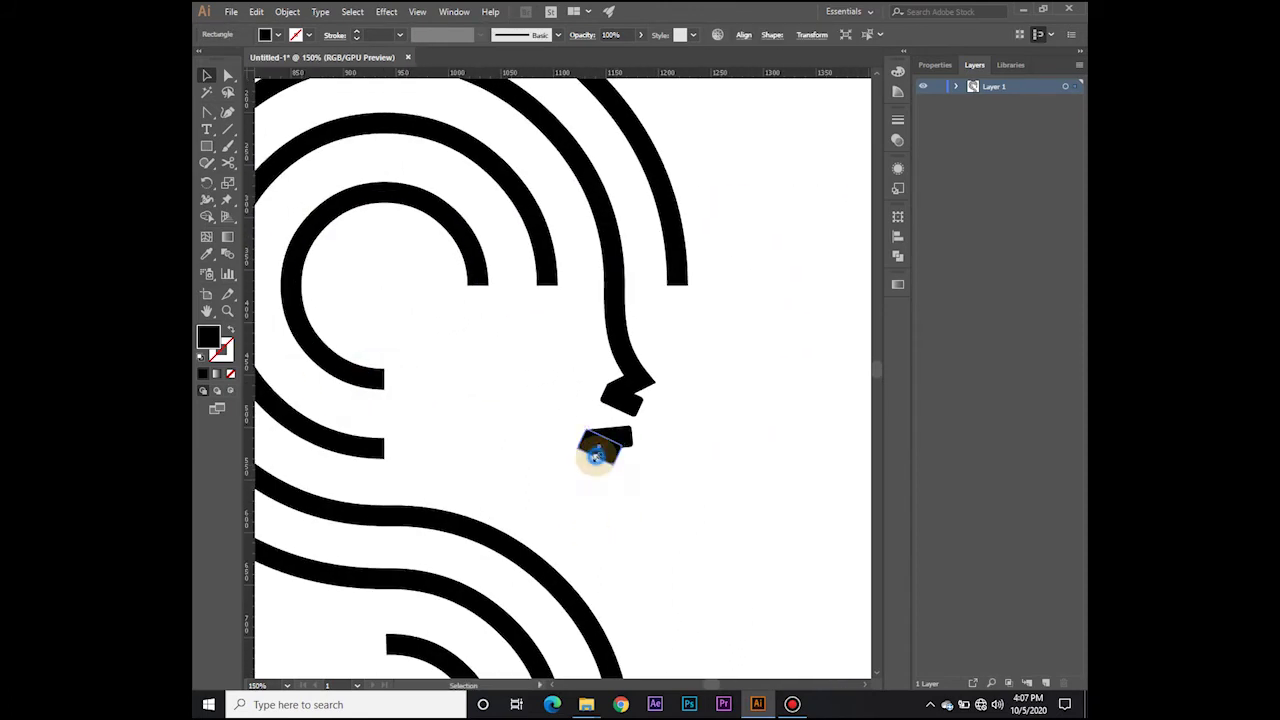
Step: Create a black 1920 px wide rectangle over the artwork as a background for the logo
{"action": "scroll", "coordinate": [721, 573], "scroll_direction": "down", "scroll_amount": 2}
{"action": "left_click_drag", "start_coordinate": [721, 573], "coordinate": [626, 380]}
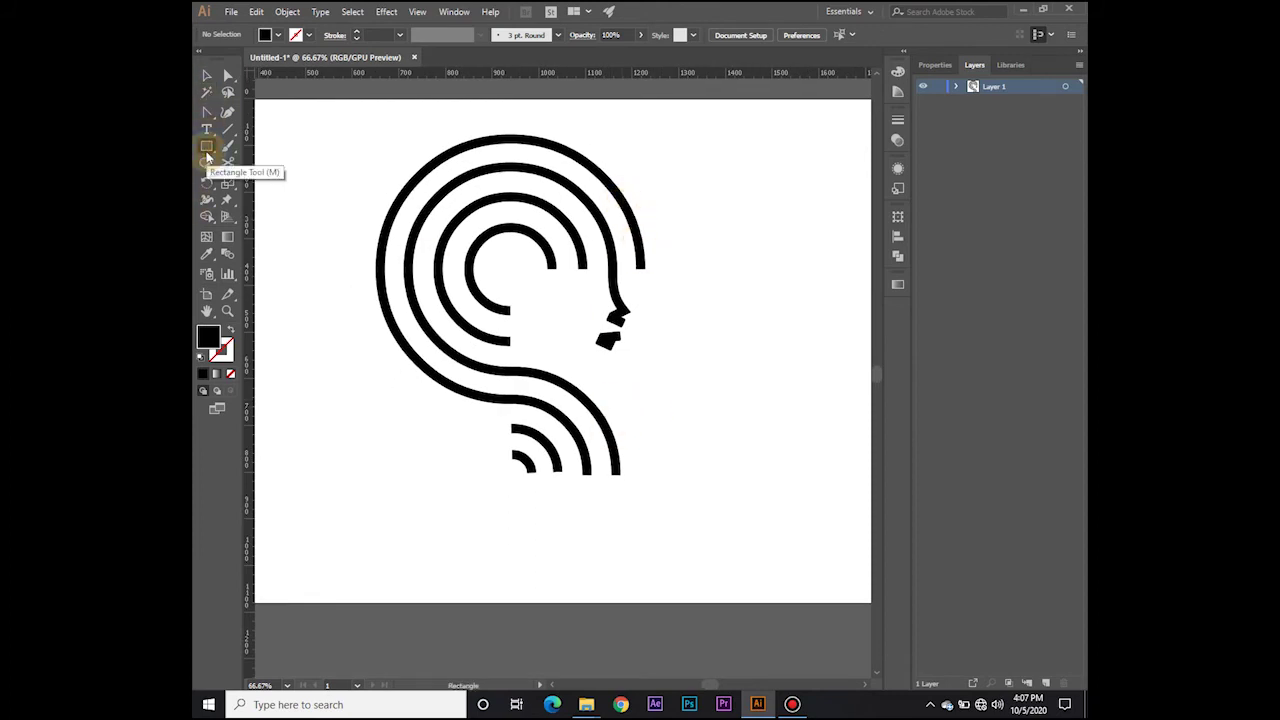
{"action": "left_click", "coordinate": [320, 232]}
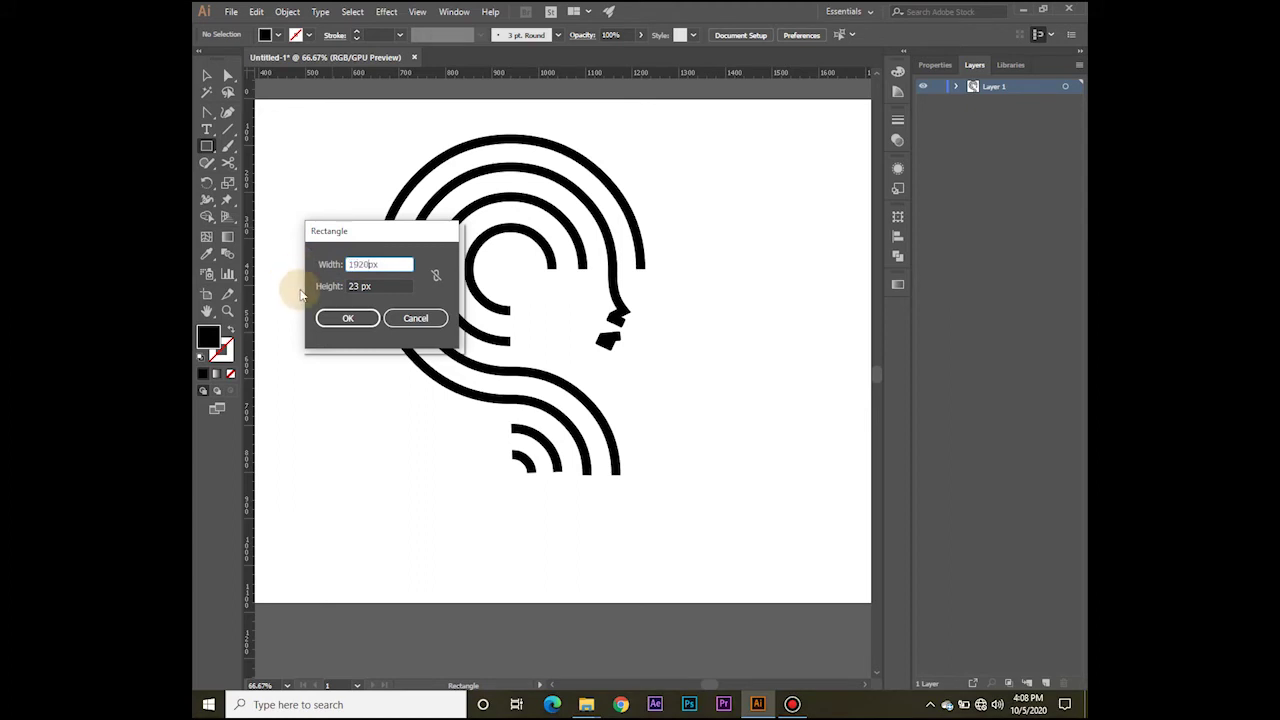
{"action": "left_click", "coordinate": [343, 319]}
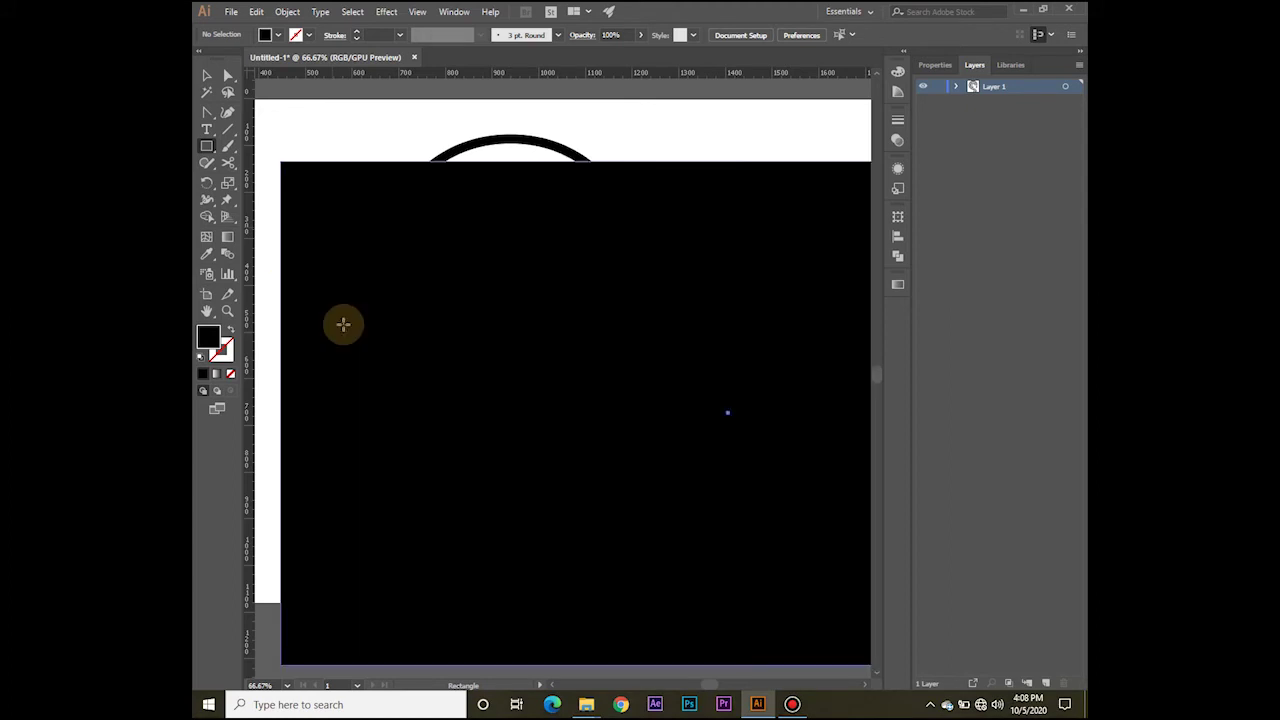
Step: Fill the background rectangle with bright yellow FFEF22
{"action": "double_click", "coordinate": [210, 337]}
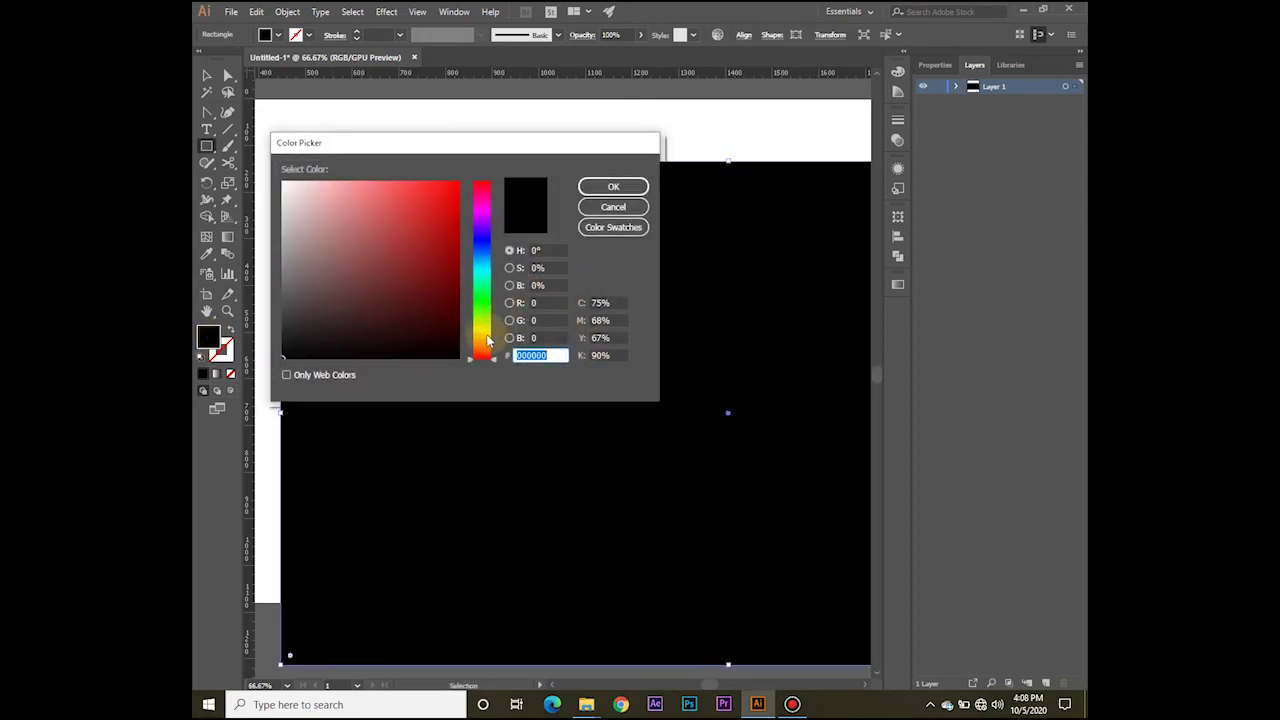
{"action": "left_click", "coordinate": [482, 332]}
{"action": "left_click", "coordinate": [436, 181]}
{"action": "left_click", "coordinate": [625, 186]}
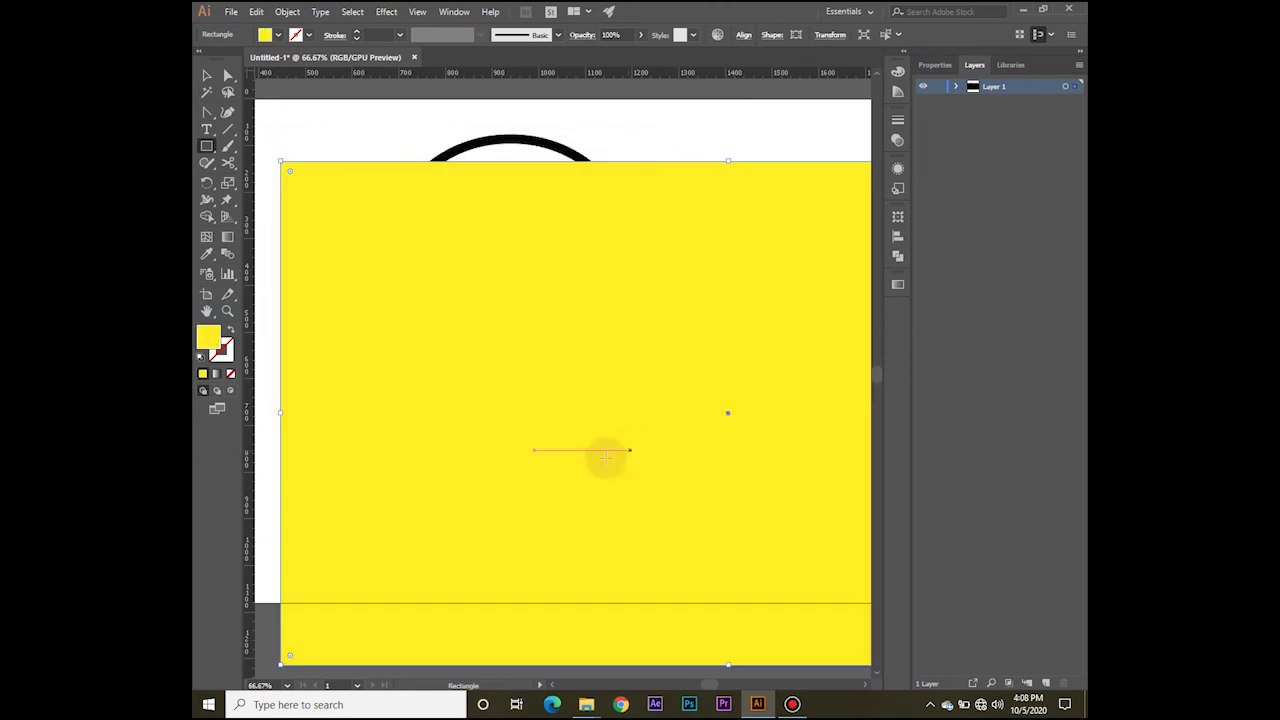
Step: Send the yellow rectangle backward until it lies behind all of the black logo shapes
{"action": "key", "text": "ctrl+["}
{"action": "key", "text": "ctrl+["}
{"action": "key", "text": "ctrl+["}
{"action": "key", "text": "ctrl+["}
{"action": "key", "text": "ctrl+["}
{"action": "key", "text": "ctrl+["}
{"action": "key", "text": "ctrl+["}
{"action": "key", "text": "ctrl+["}
{"action": "key", "text": "ctrl+["}
{"action": "key", "text": "ctrl+["}
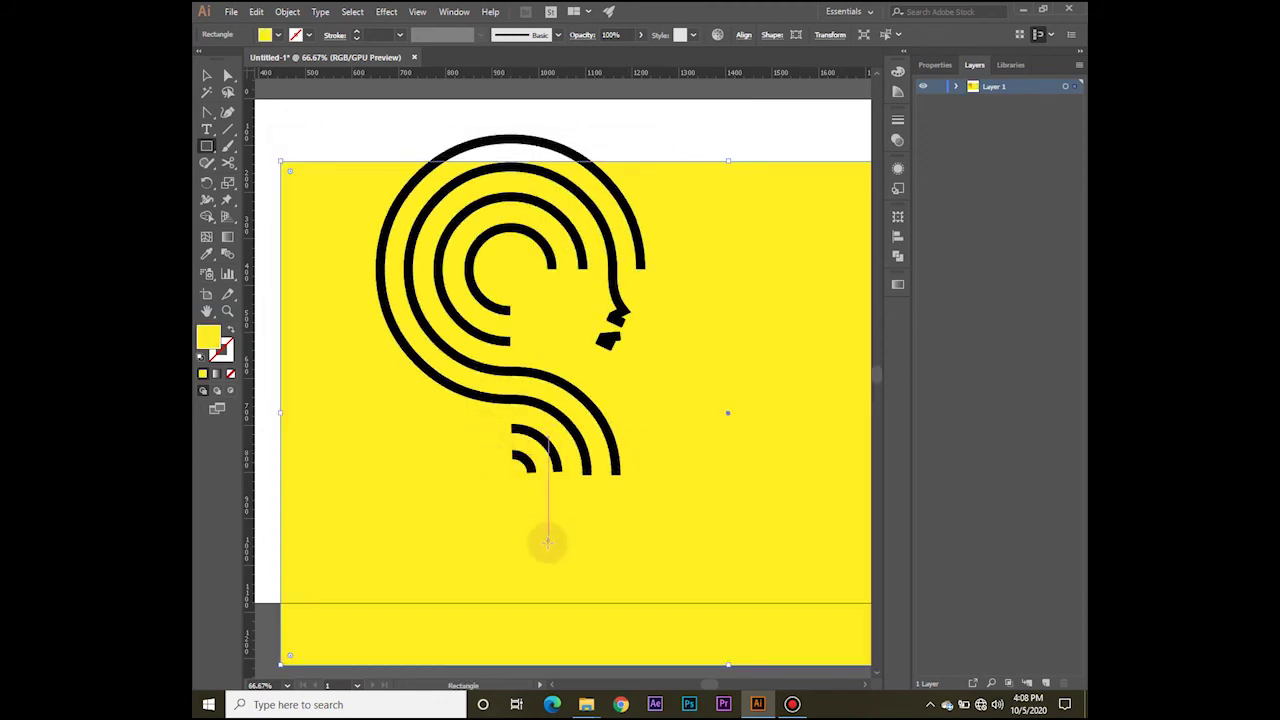
Step: Move the yellow rectangle so it exactly covers the artboard, and lock it in the expanded layer
{"action": "left_click", "coordinate": [207, 75]}
{"action": "scroll", "coordinate": [504, 642], "scroll_direction": "down", "scroll_amount": 3}
{"action": "left_click_drag", "start_coordinate": [653, 602], "coordinate": [706, 403]}
{"action": "scroll", "coordinate": [618, 548], "scroll_direction": "up", "scroll_amount": 2}
{"action": "left_click", "coordinate": [614, 569]}
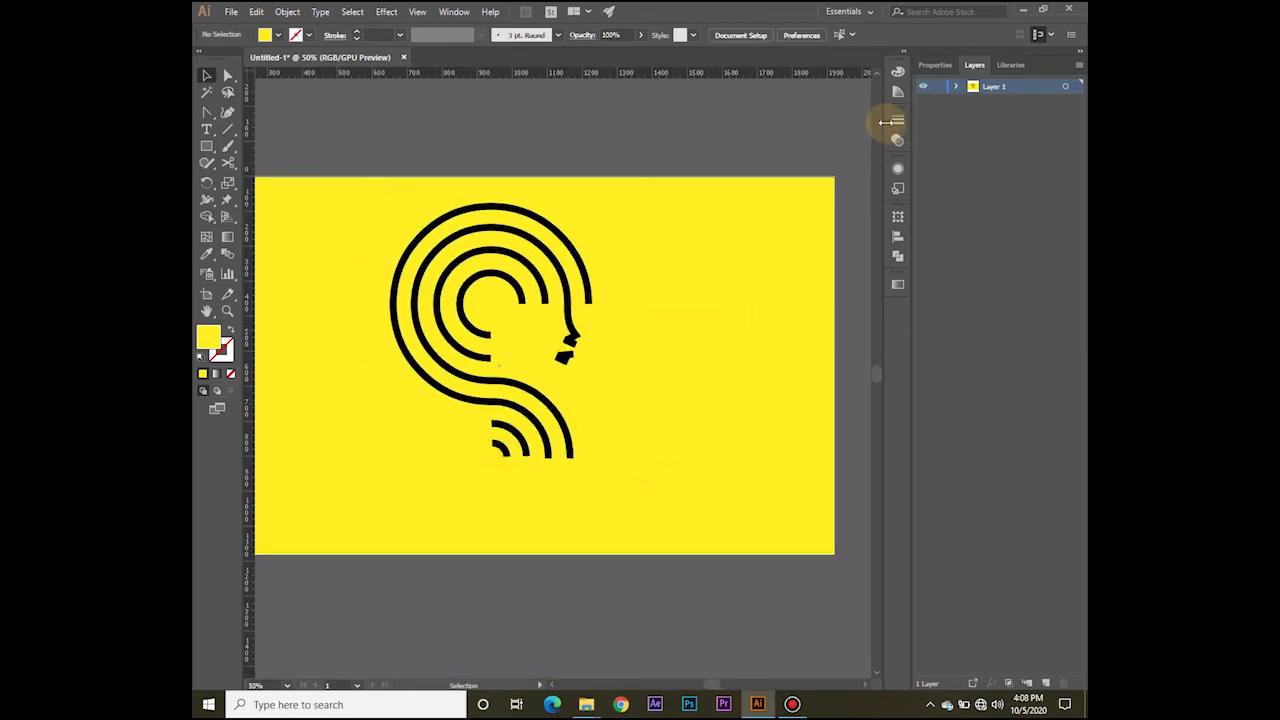
{"action": "left_click", "coordinate": [956, 86]}
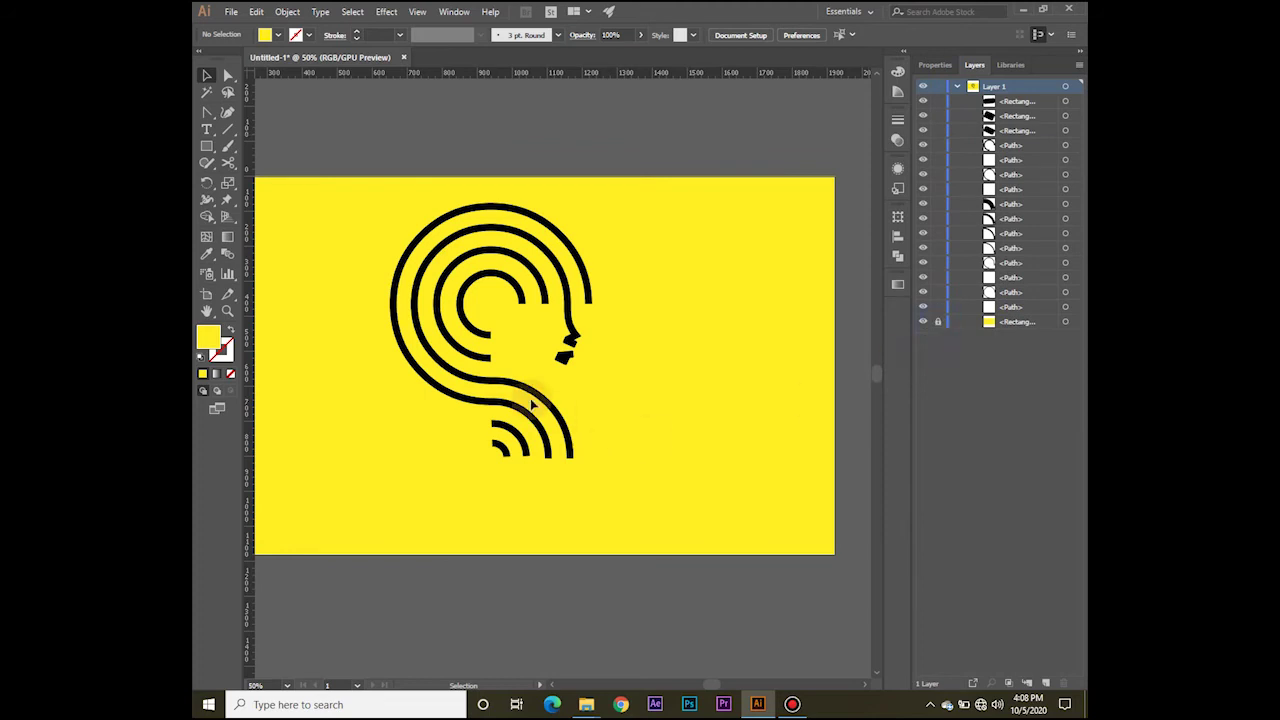
Step: Enlarge the whole logo proportionally around its center so it nearly fills the height of the yellow background
{"action": "key", "text": "ctrl+a"}
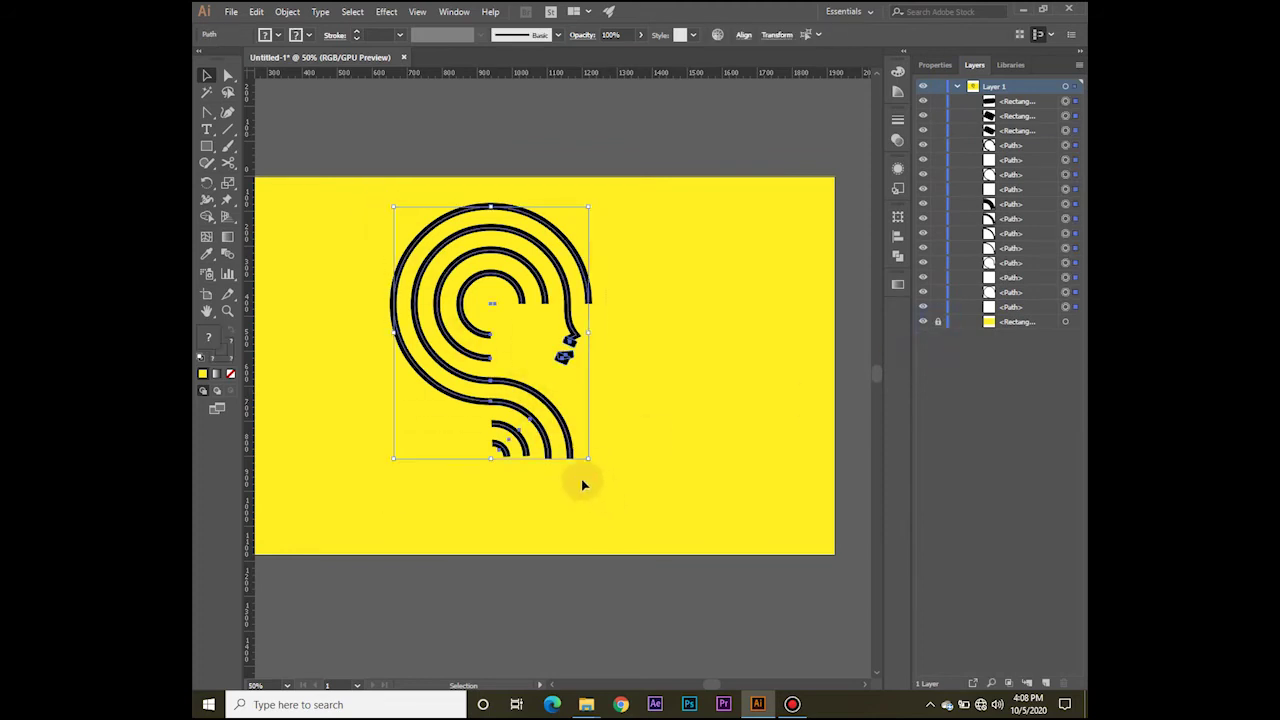
{"action": "left_click_drag", "start_coordinate": [588, 460], "coordinate": [621, 534]}
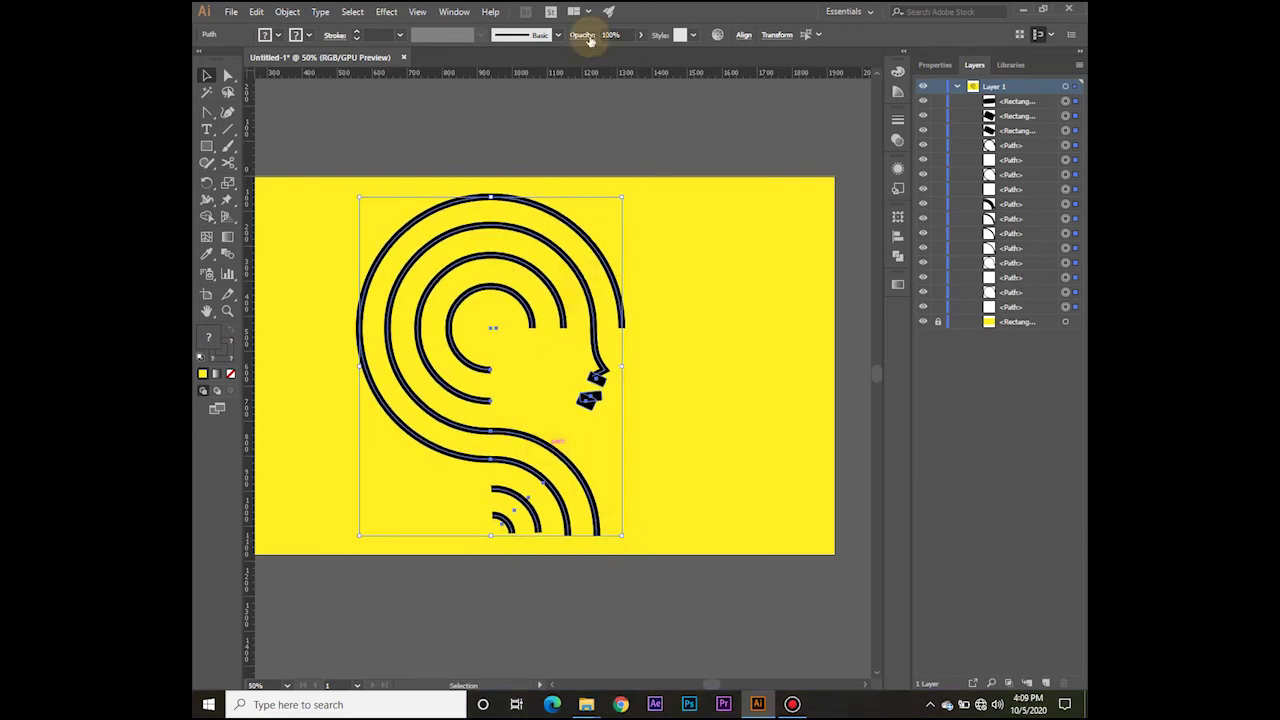
{"action": "left_click", "coordinate": [753, 613]}
{"action": "scroll", "coordinate": [553, 661], "scroll_direction": "up", "scroll_amount": 1}
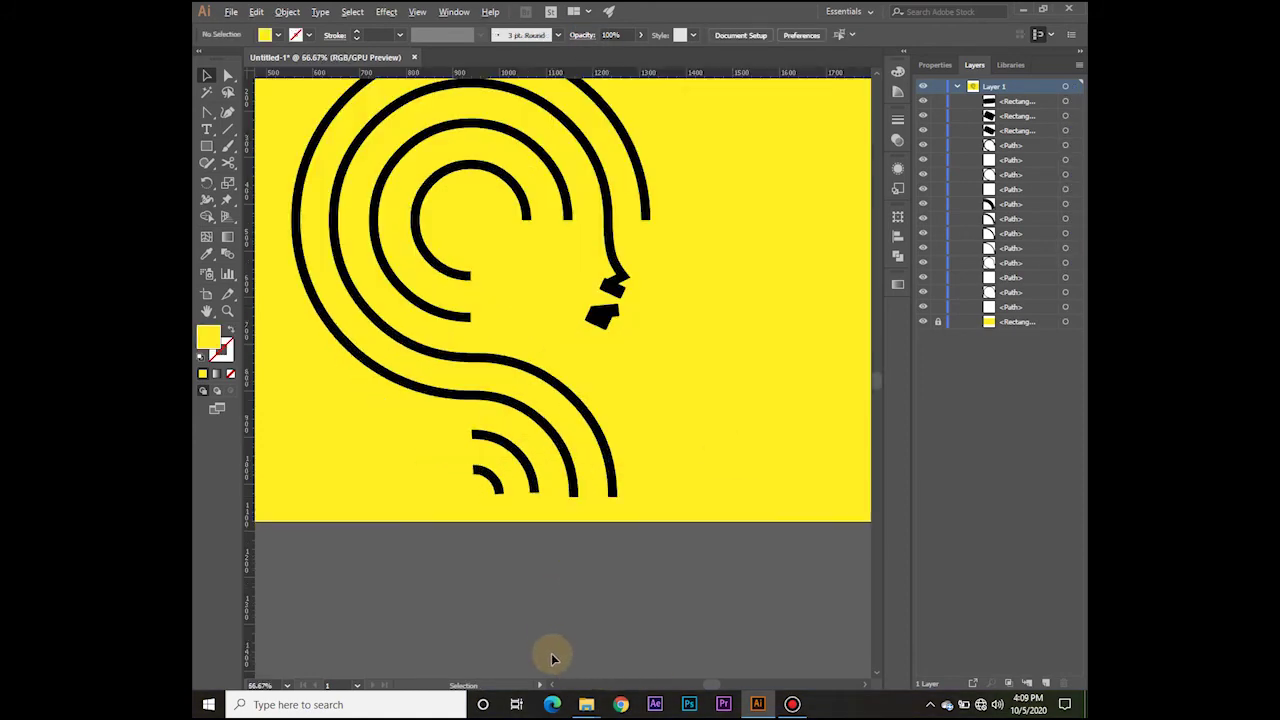
Step: Change the stroke color of the outer head arc and all the neck arcs to white FFFFFF
{"action": "scroll", "coordinate": [553, 642], "scroll_direction": "down", "scroll_amount": 2}
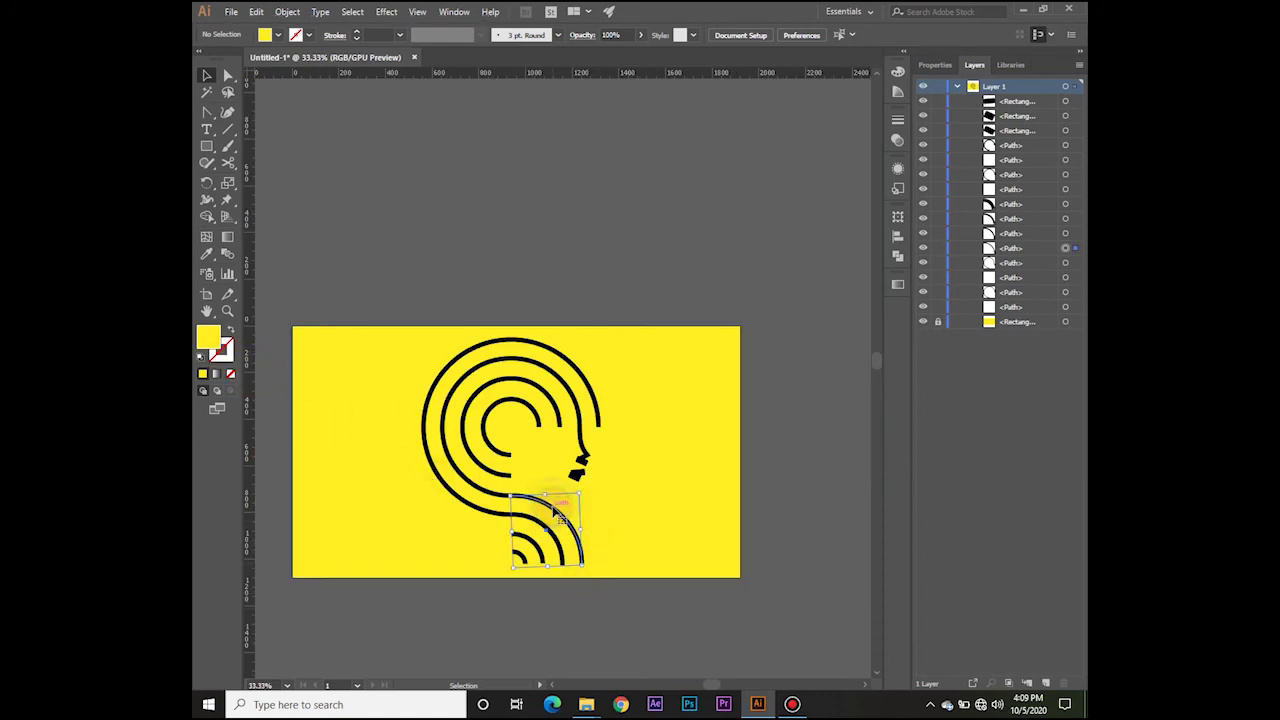
{"action": "left_click_drag", "start_coordinate": [624, 502], "coordinate": [510, 600]}
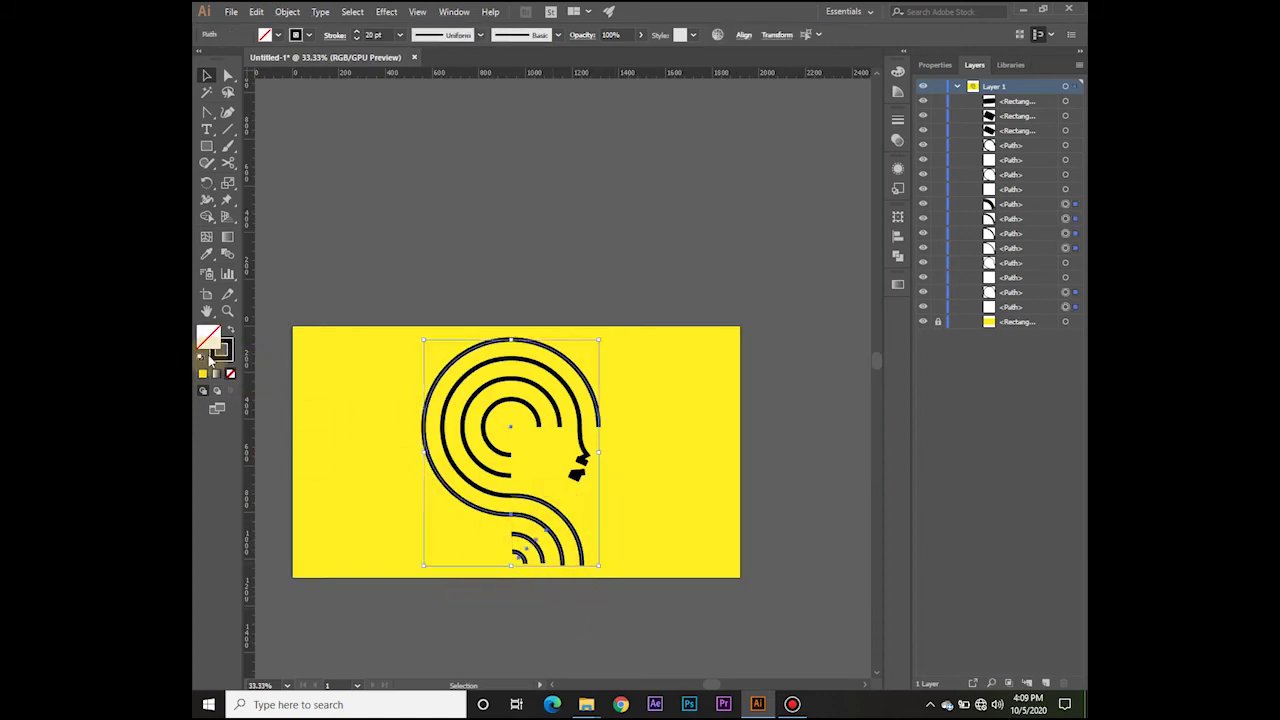
{"action": "left_click", "coordinate": [229, 332]}
{"action": "left_click", "coordinate": [229, 372]}
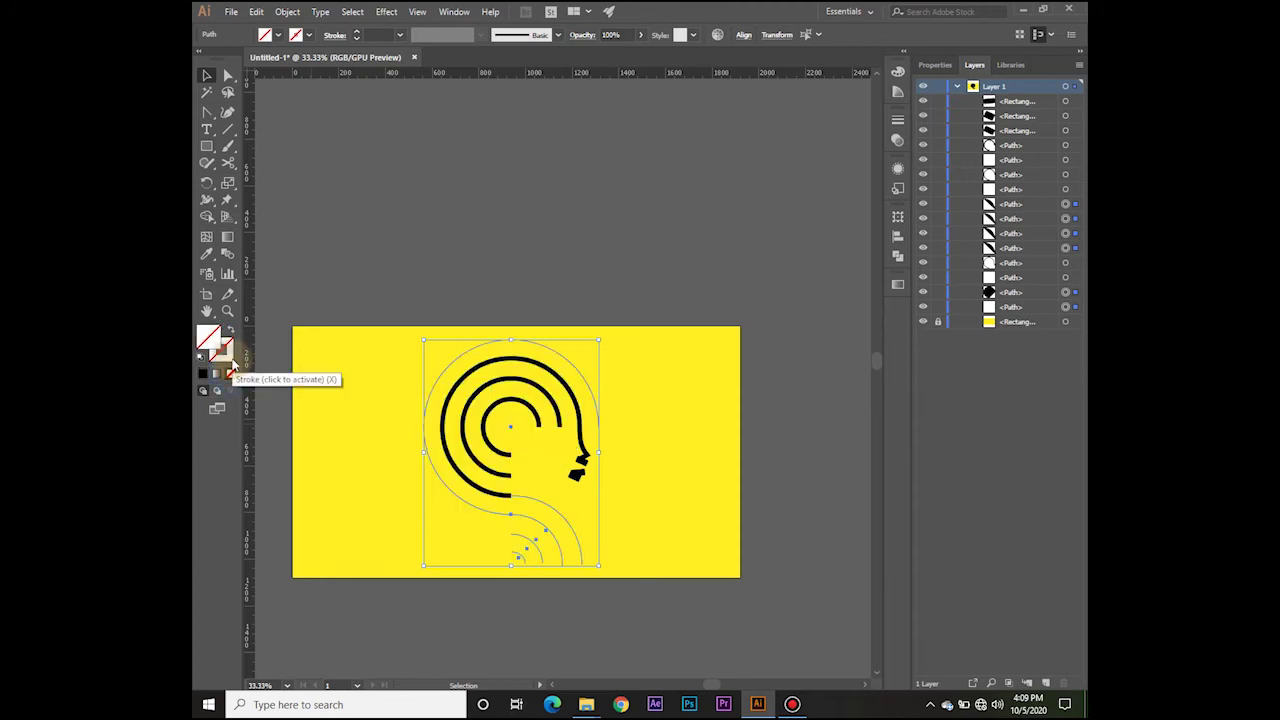
{"action": "double_click", "coordinate": [229, 358]}
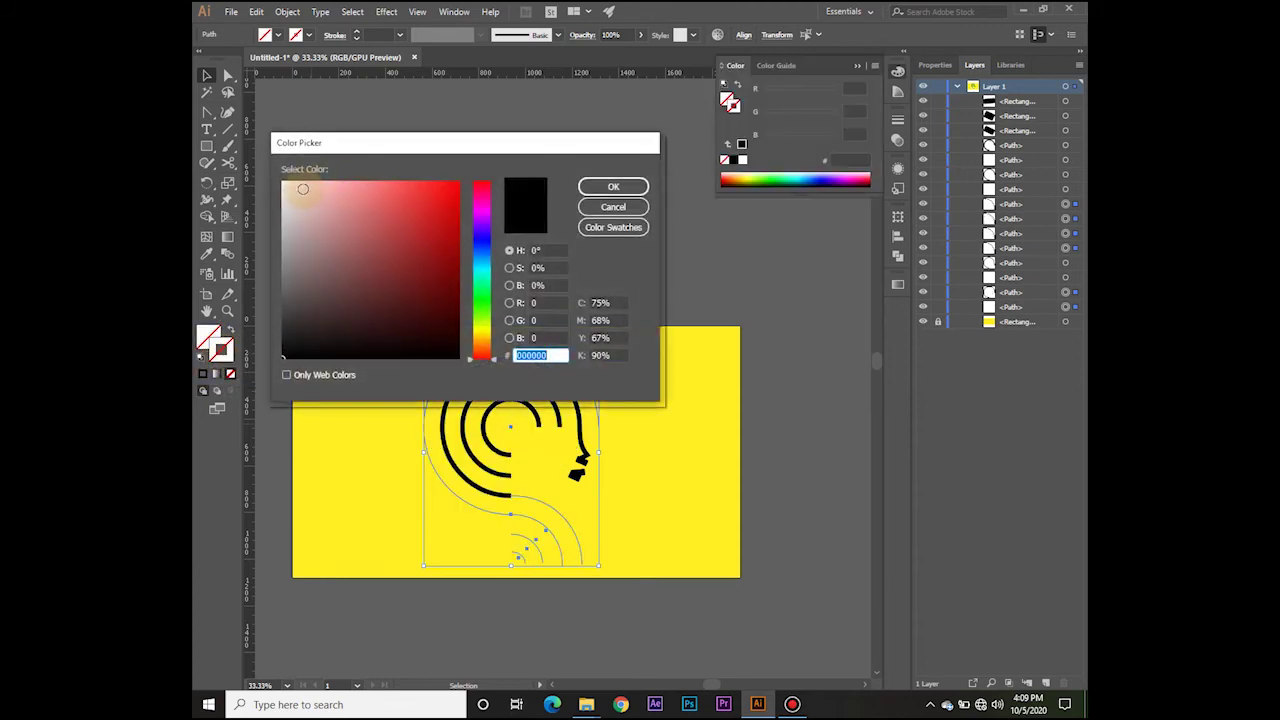
{"action": "left_click_drag", "start_coordinate": [302, 187], "coordinate": [264, 178]}
{"action": "left_click", "coordinate": [601, 194]}
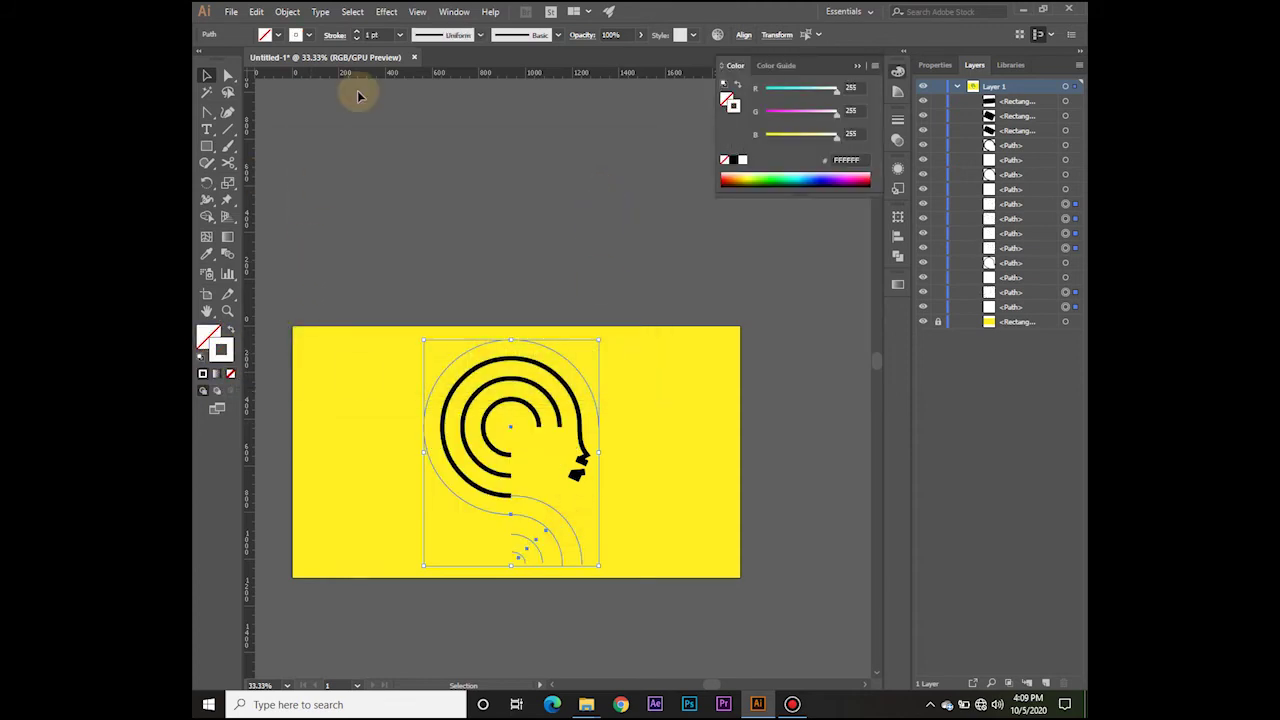
Step: Set the stroke weight of the selected outer head and neck arcs to 20 pt
{"action": "left_click_drag", "start_coordinate": [371, 35], "coordinate": [340, 39]}
{"action": "type", "text": "20"}
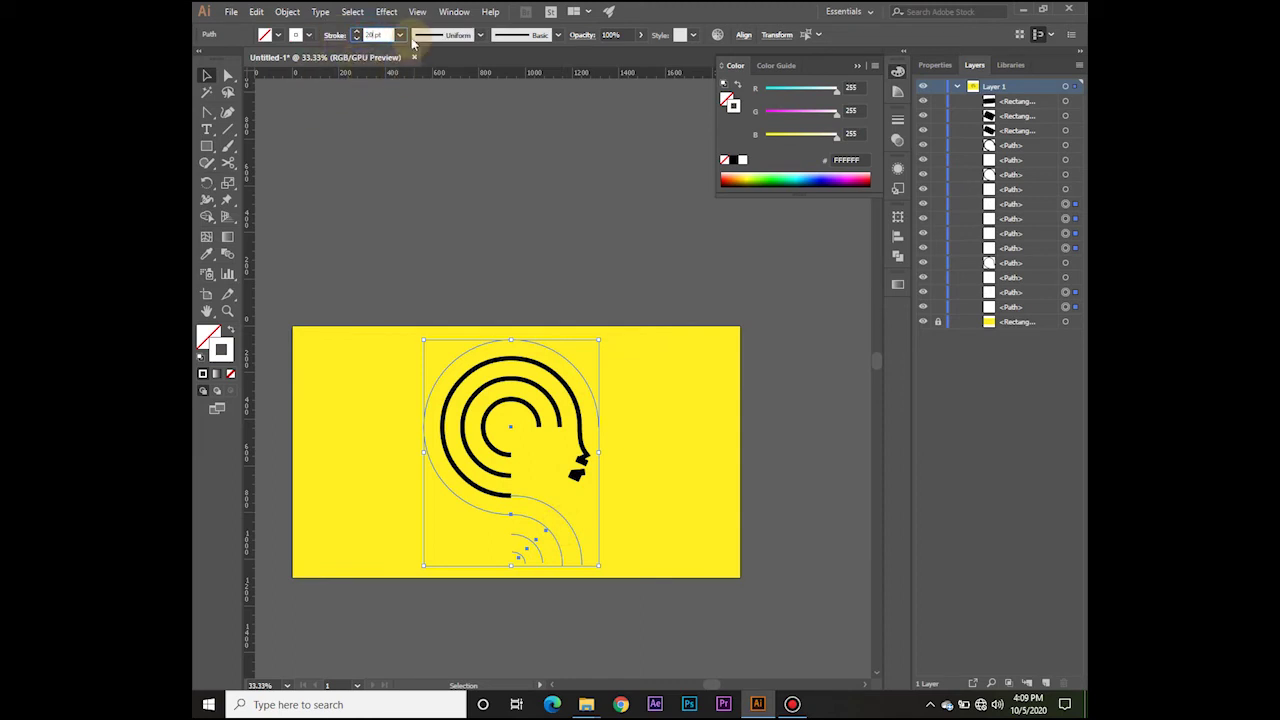
{"action": "left_click", "coordinate": [447, 172]}
{"action": "scroll", "coordinate": [533, 490], "scroll_direction": "up", "scroll_amount": 1}
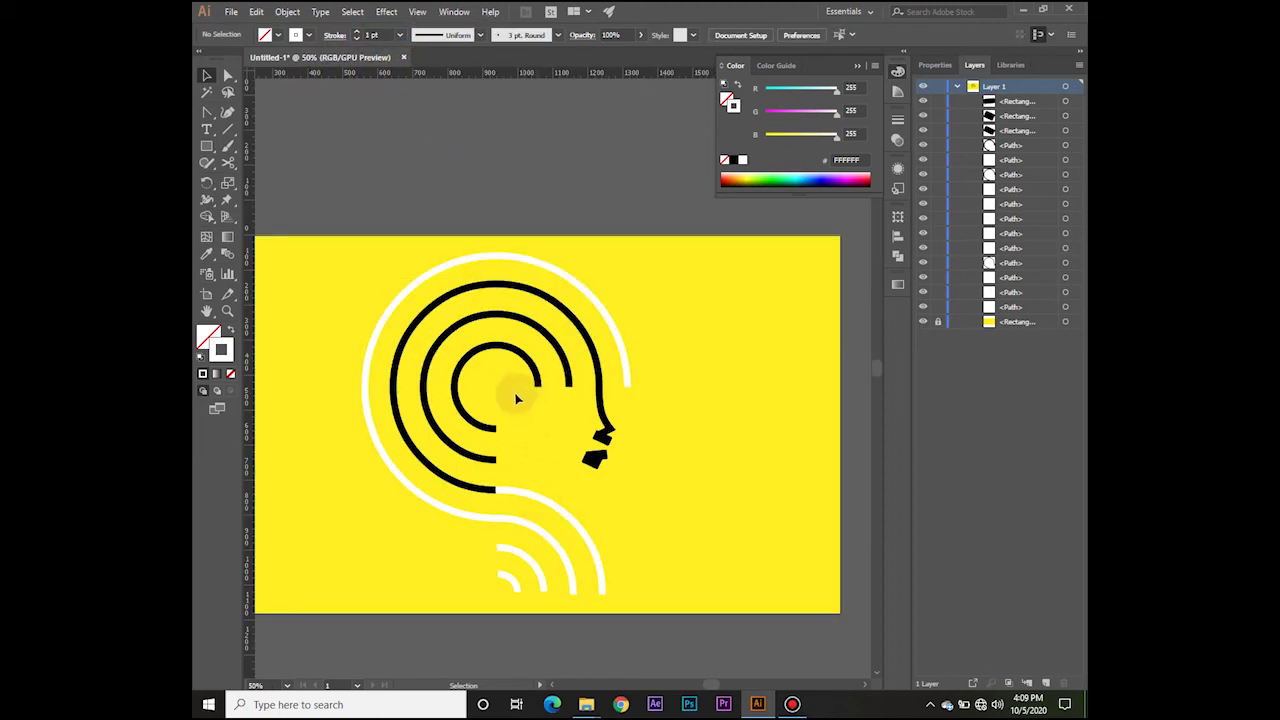
Step: Change the stroke color of the three remaining black arcs, including the nose contour, to white FFFFFF
{"action": "left_click", "coordinate": [437, 487]}
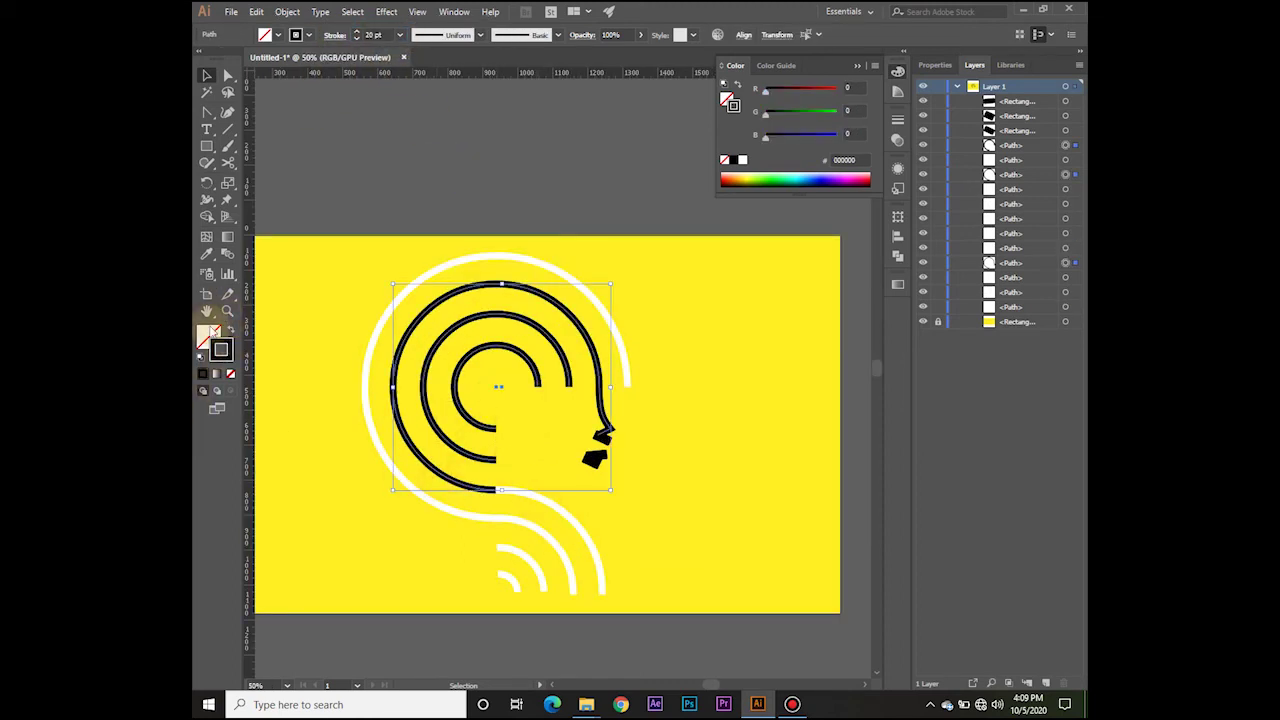
{"action": "double_click", "coordinate": [224, 355]}
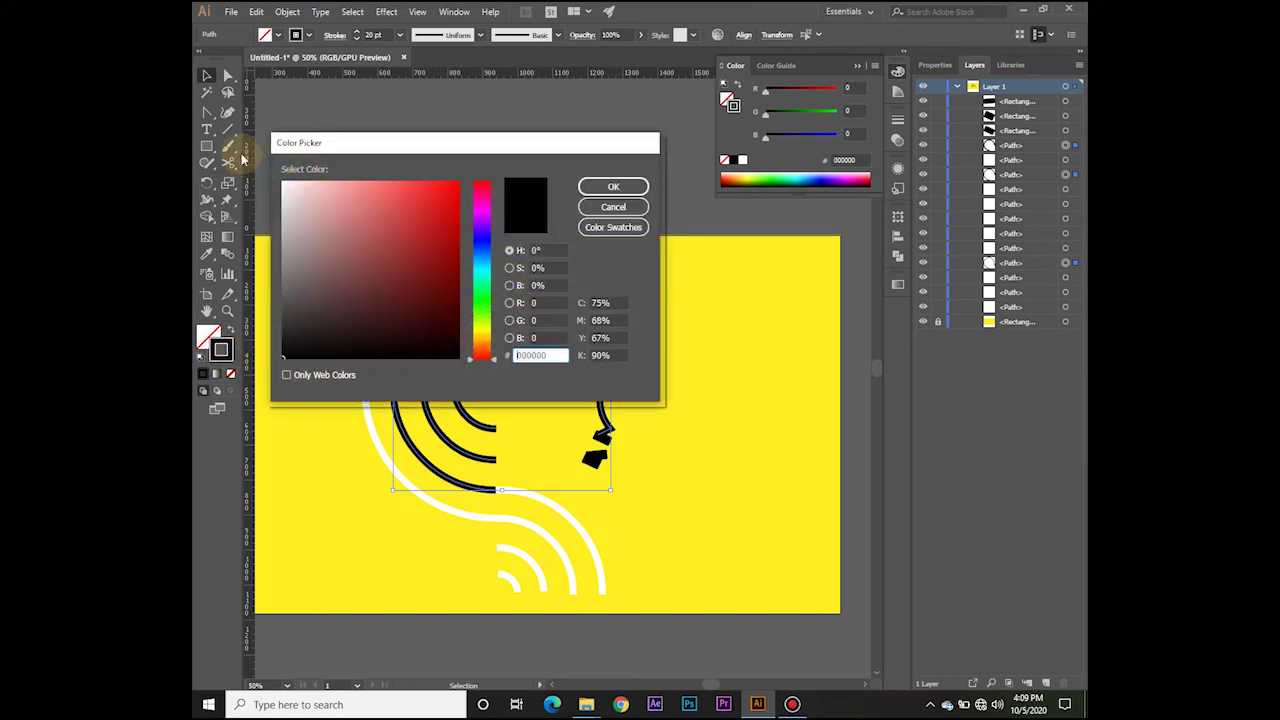
{"action": "left_click", "coordinate": [287, 185]}
{"action": "left_click", "coordinate": [613, 186]}
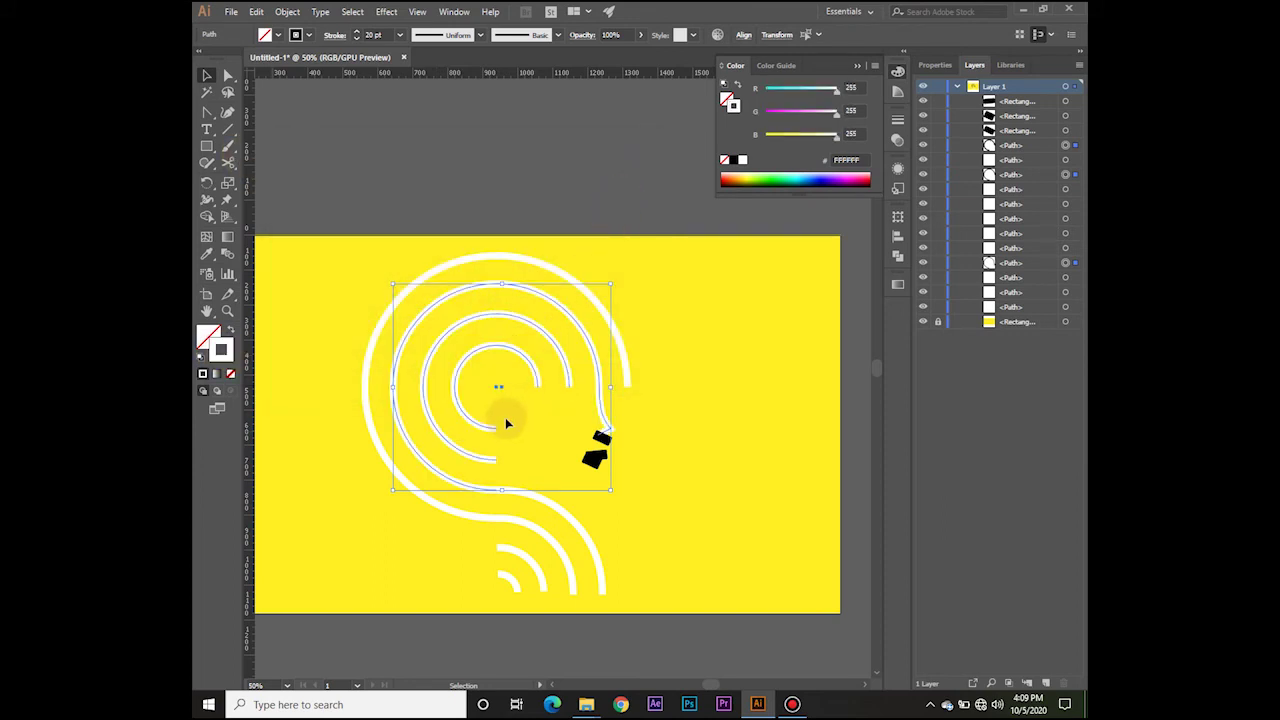
Step: Fill the three black lip rectangles with white FFFFFF
{"action": "left_click", "coordinate": [641, 456]}
{"action": "left_click", "coordinate": [597, 465]}
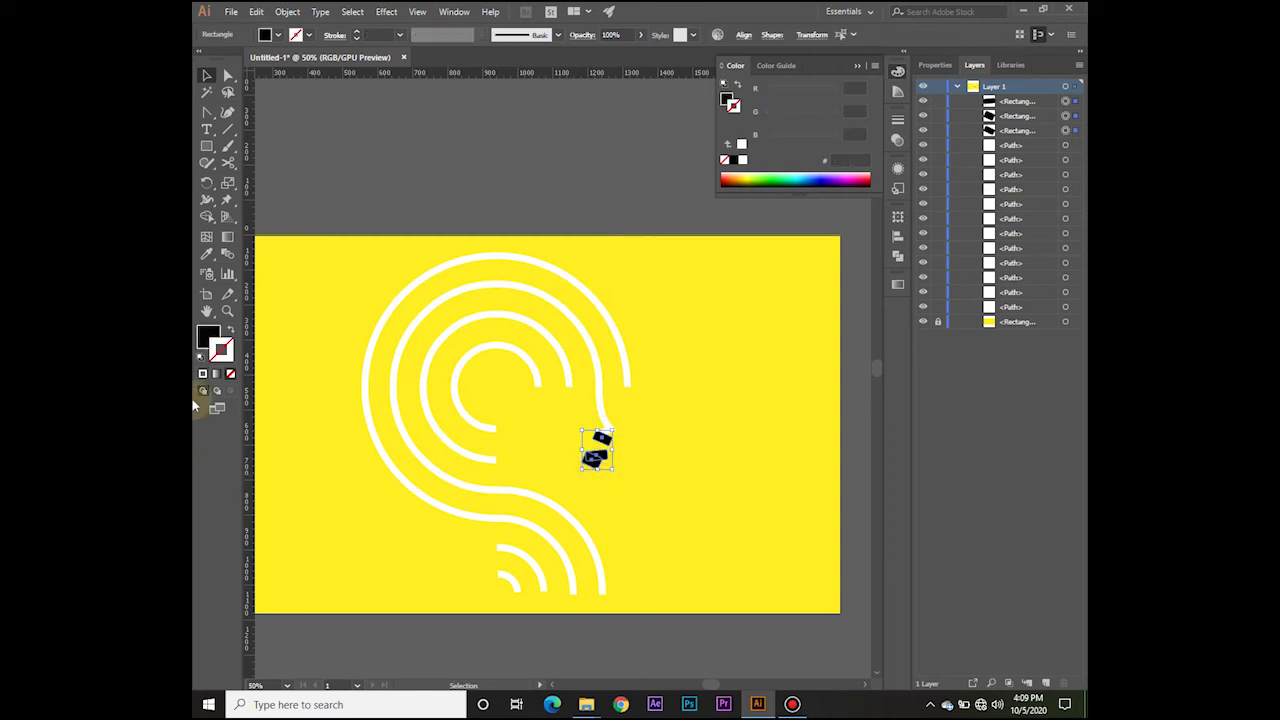
{"action": "double_click", "coordinate": [208, 340]}
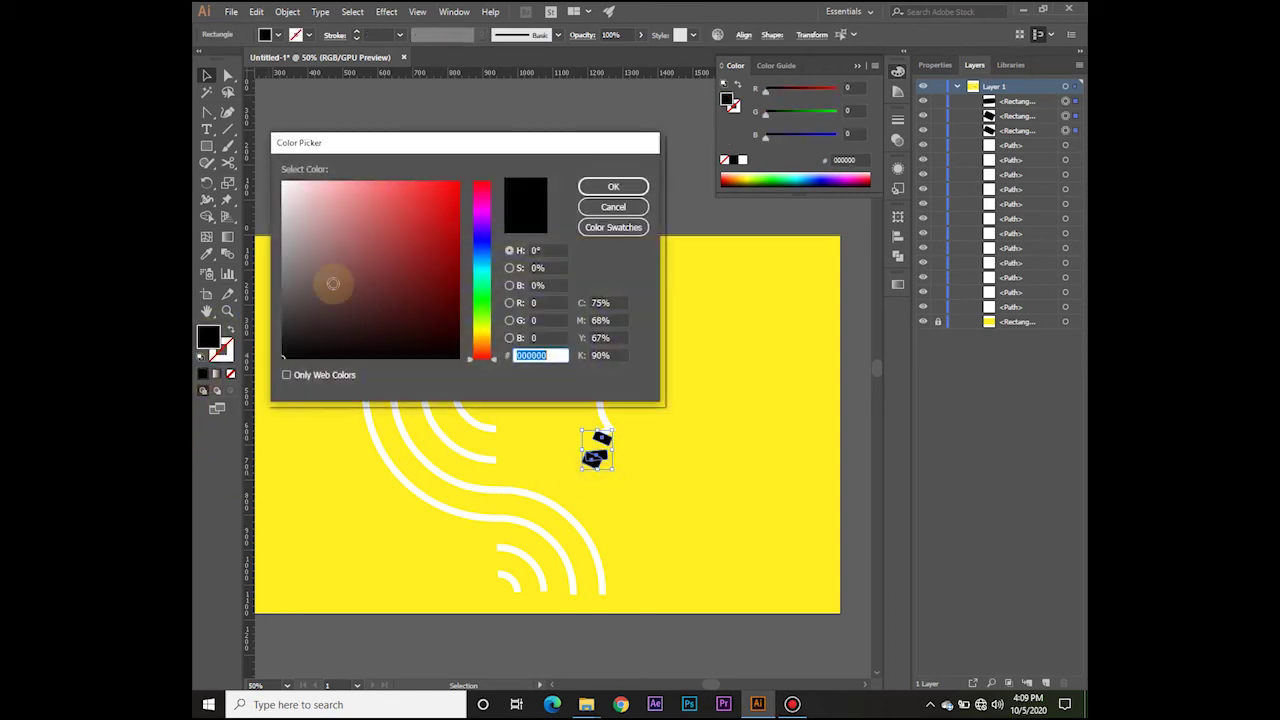
{"action": "left_click", "coordinate": [283, 184]}
{"action": "left_click", "coordinate": [613, 186]}
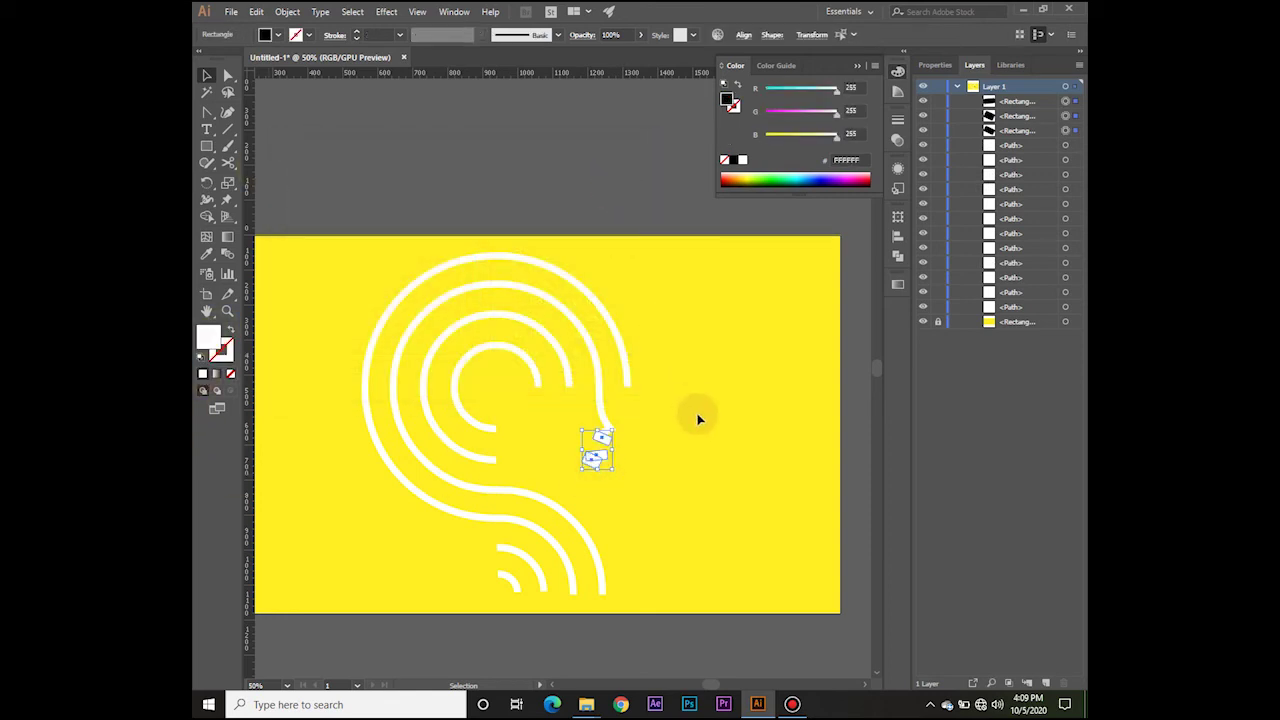
{"action": "left_click", "coordinate": [703, 543]}
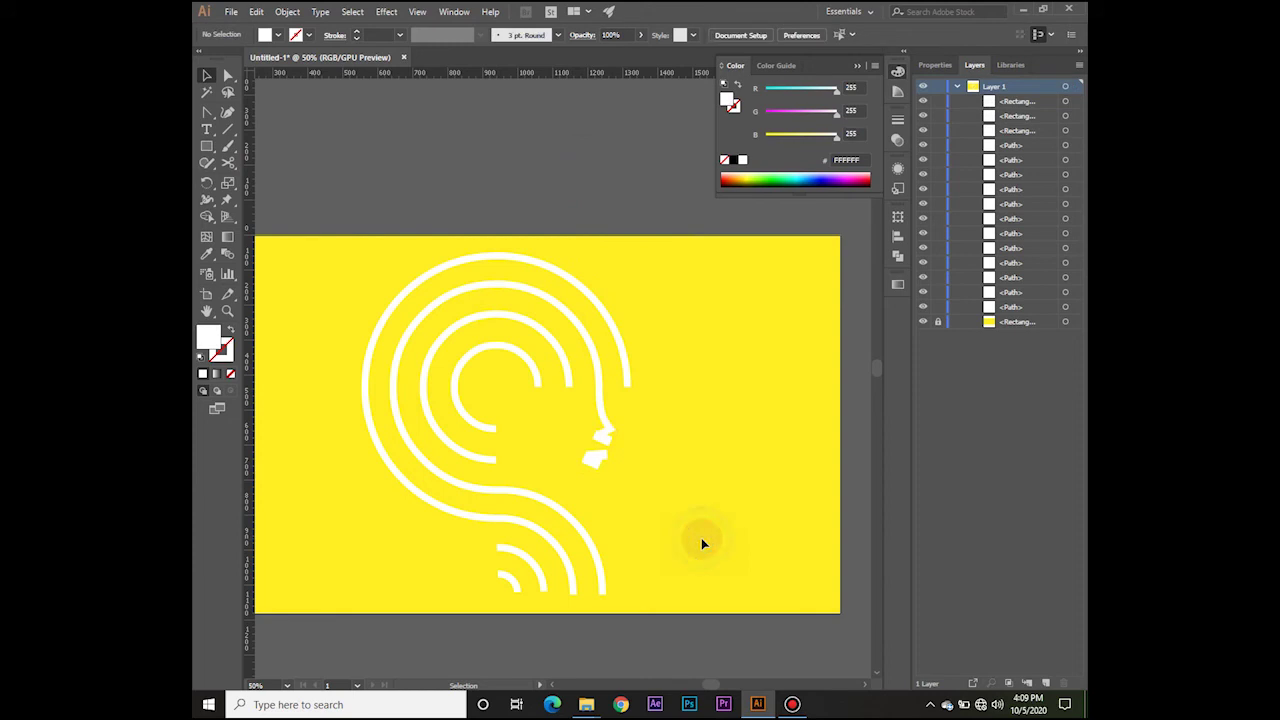
Step: Unlock the yellow background rectangle and change its fill to dark gray 3F3F3D
{"action": "left_click", "coordinate": [643, 535]}
{"action": "double_click", "coordinate": [208, 340]}
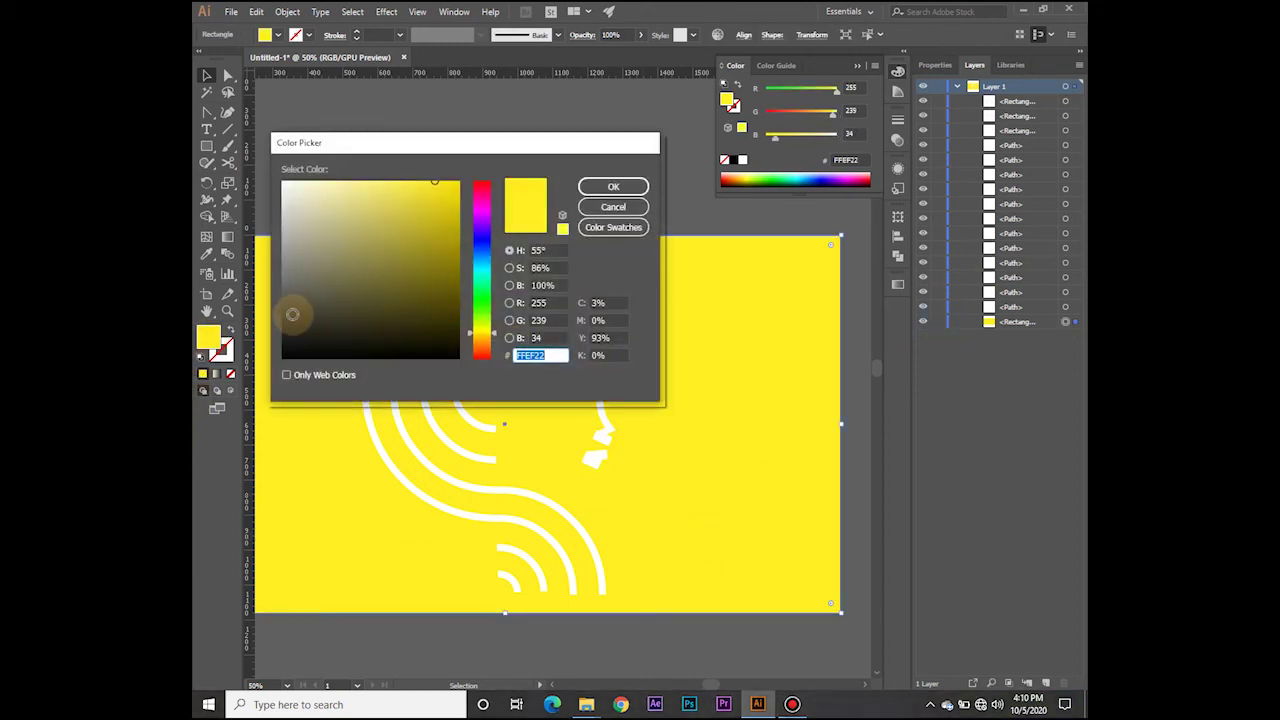
{"action": "left_click", "coordinate": [292, 314]}
{"action": "left_click", "coordinate": [613, 186]}
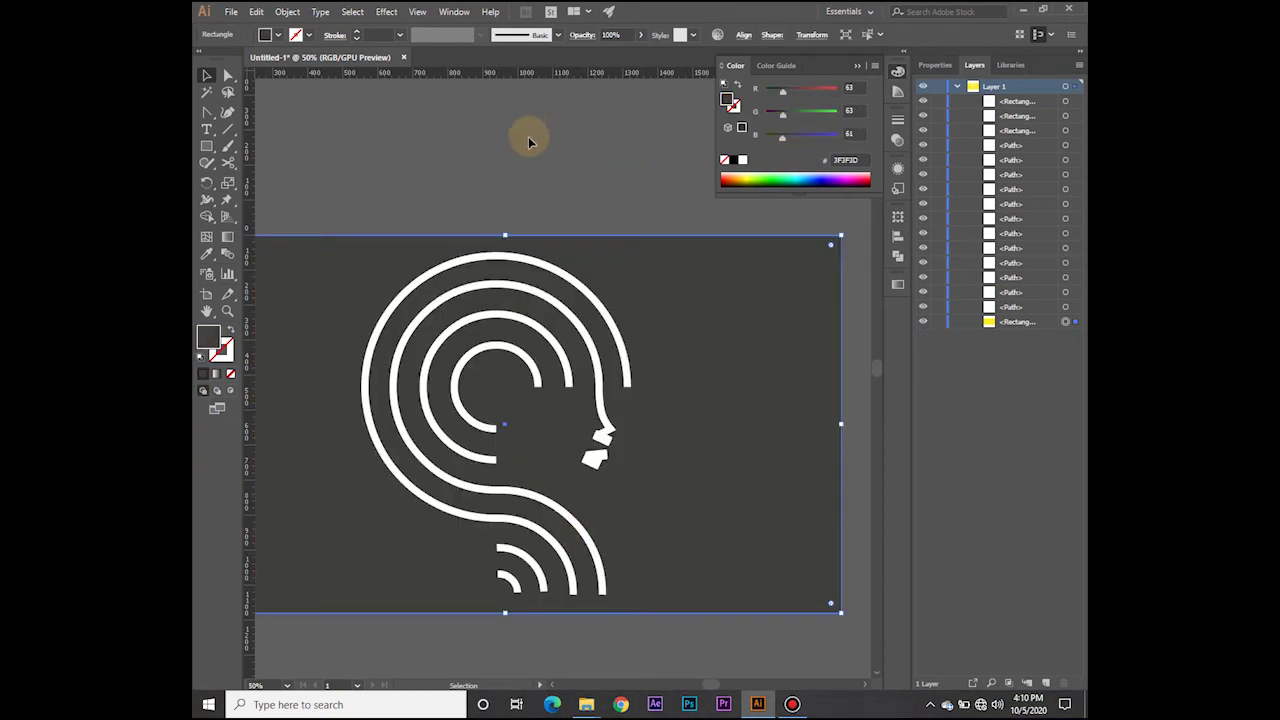
Step: Darken the background rectangle's fill to 2B2B21 and lock the rectangle again
{"action": "double_click", "coordinate": [209, 340]}
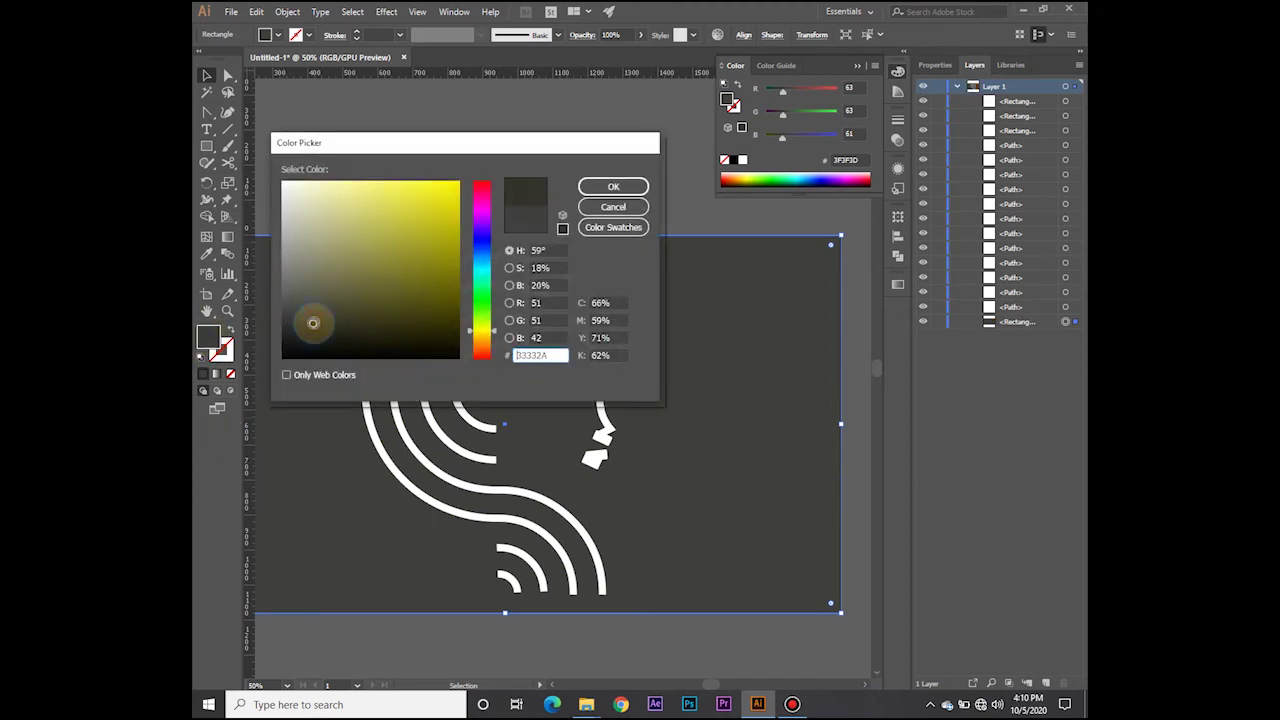
{"action": "left_click_drag", "start_coordinate": [313, 323], "coordinate": [323, 328]}
{"action": "left_click", "coordinate": [627, 186]}
{"action": "key", "text": "space"}
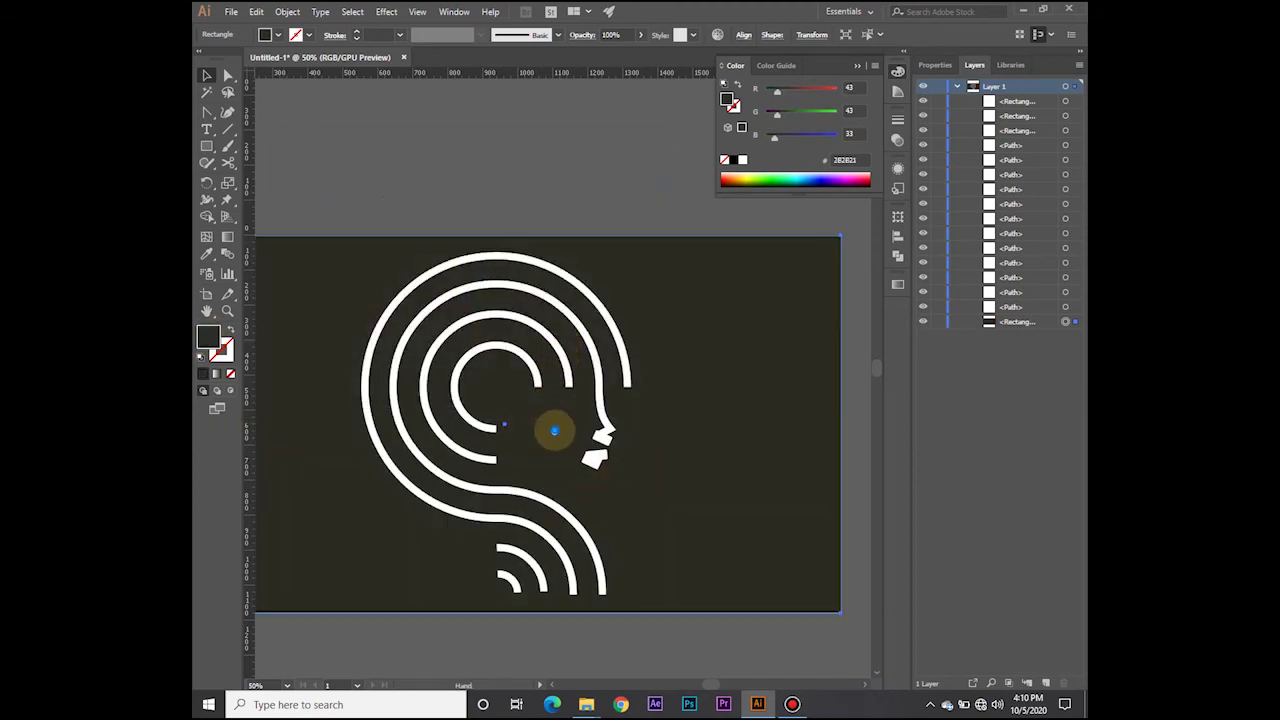
{"action": "left_click_drag", "start_coordinate": [555, 431], "coordinate": [593, 394]}
{"action": "scroll", "coordinate": [591, 397], "scroll_direction": "up", "scroll_amount": 1}
{"action": "scroll", "coordinate": [590, 399], "scroll_direction": "down", "scroll_amount": 1}
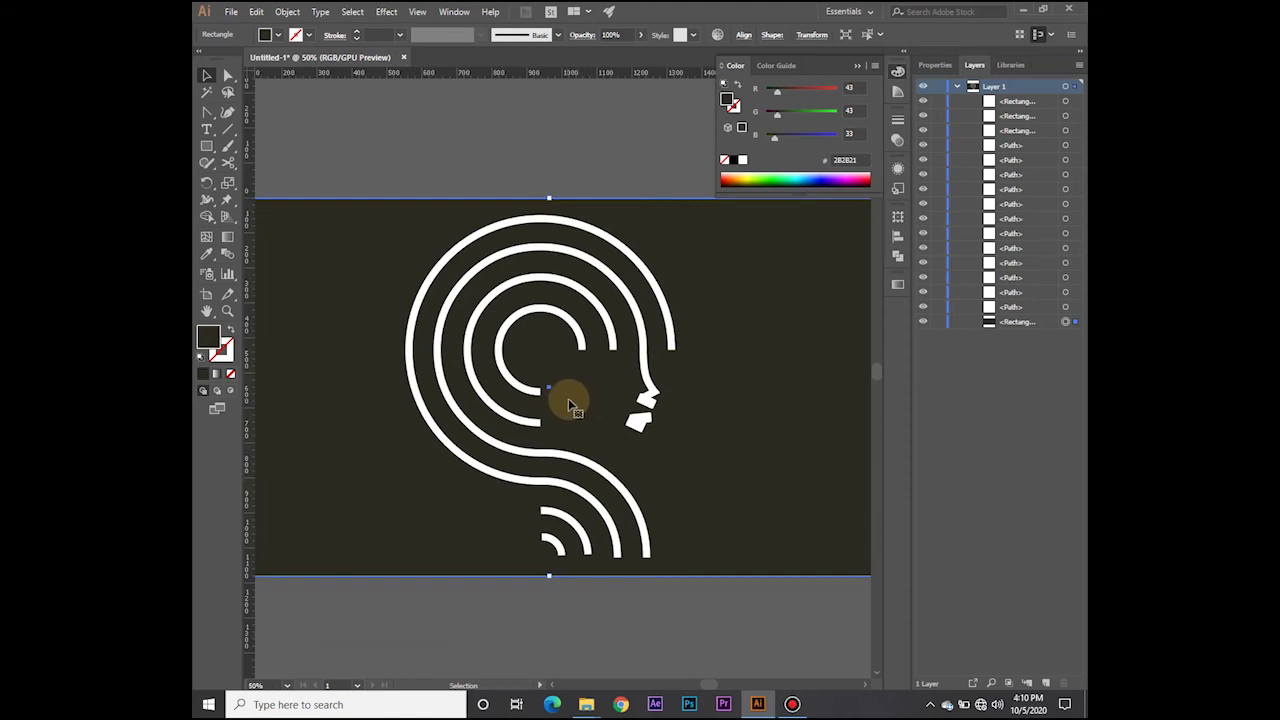
{"action": "left_click", "coordinate": [936, 323]}
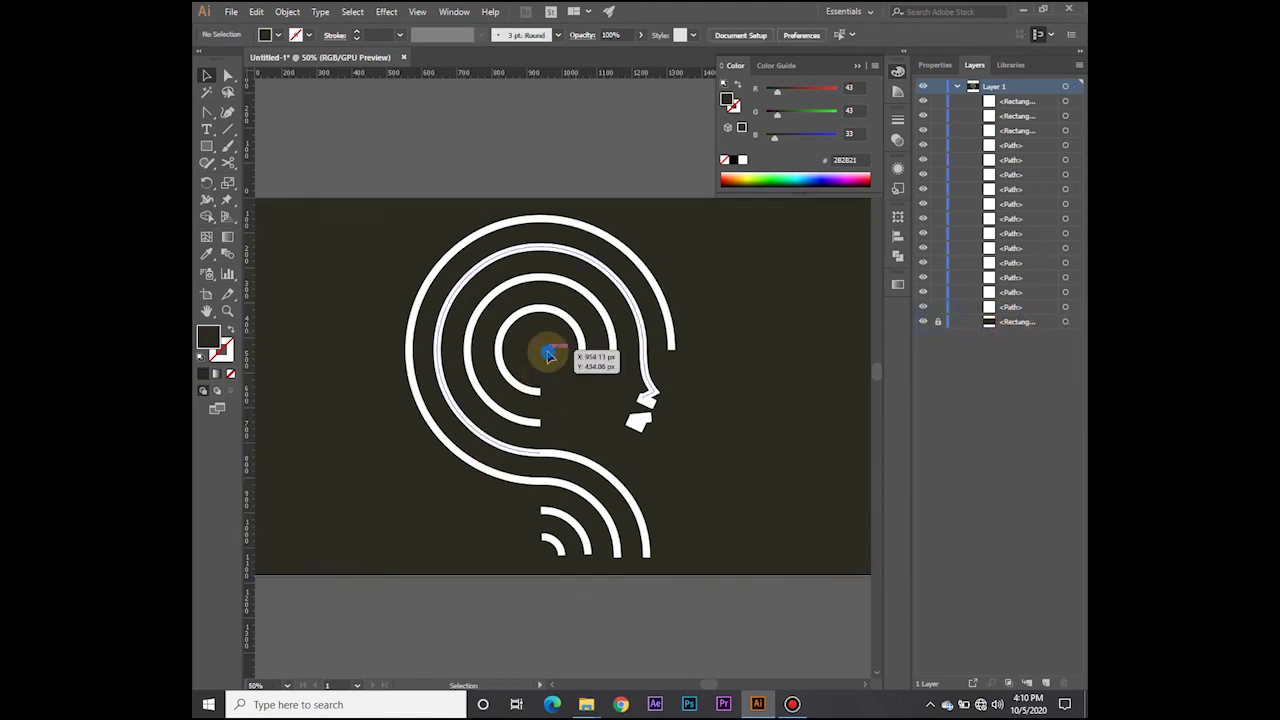
{"action": "left_click_drag", "start_coordinate": [548, 352], "coordinate": [515, 514]}
{"action": "key", "text": "ctrl+z"}
{"action": "left_click", "coordinate": [811, 516]}
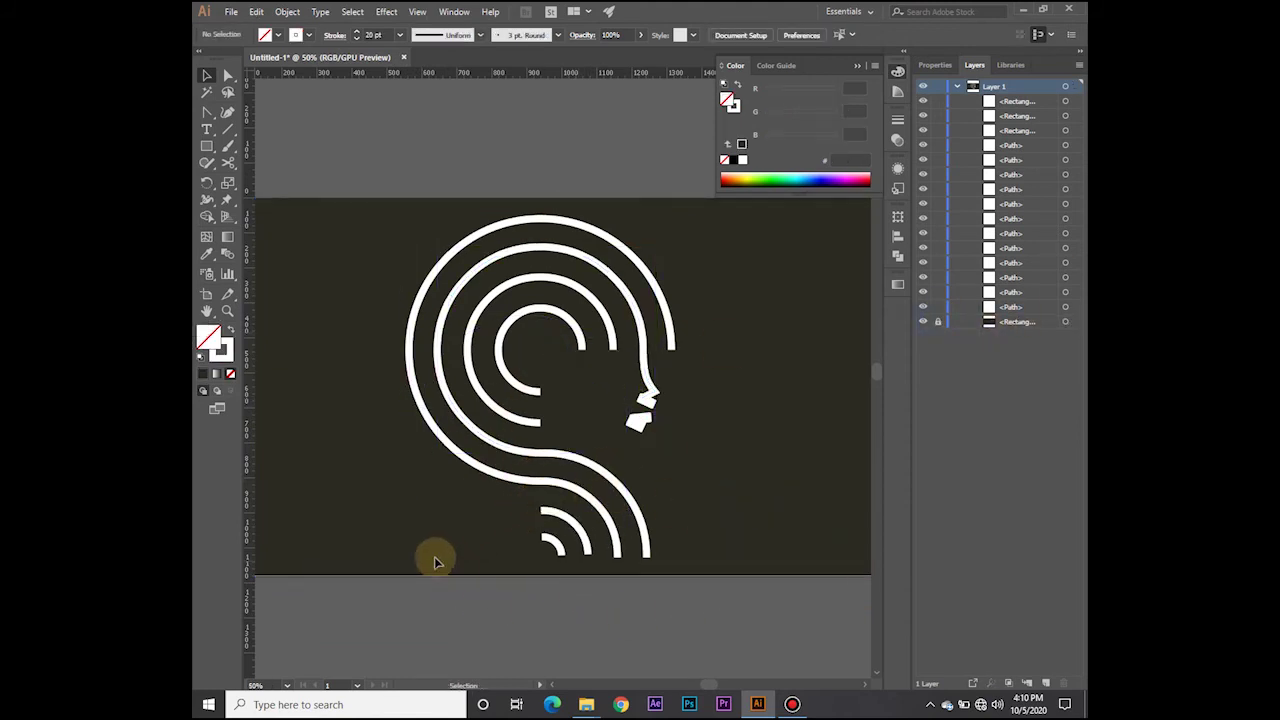
Step: Recolor the strokes of all head and neck arcs to yellow DBD505, leaving out the lip shapes
{"action": "mouse_move", "coordinate": [434, 557]}
{"action": "left_mouse_down"}
{"action": "mouse_move", "coordinate": [523, 380]}
{"action": "mouse_move", "coordinate": [562, 382]}
{"action": "left_mouse_up"}
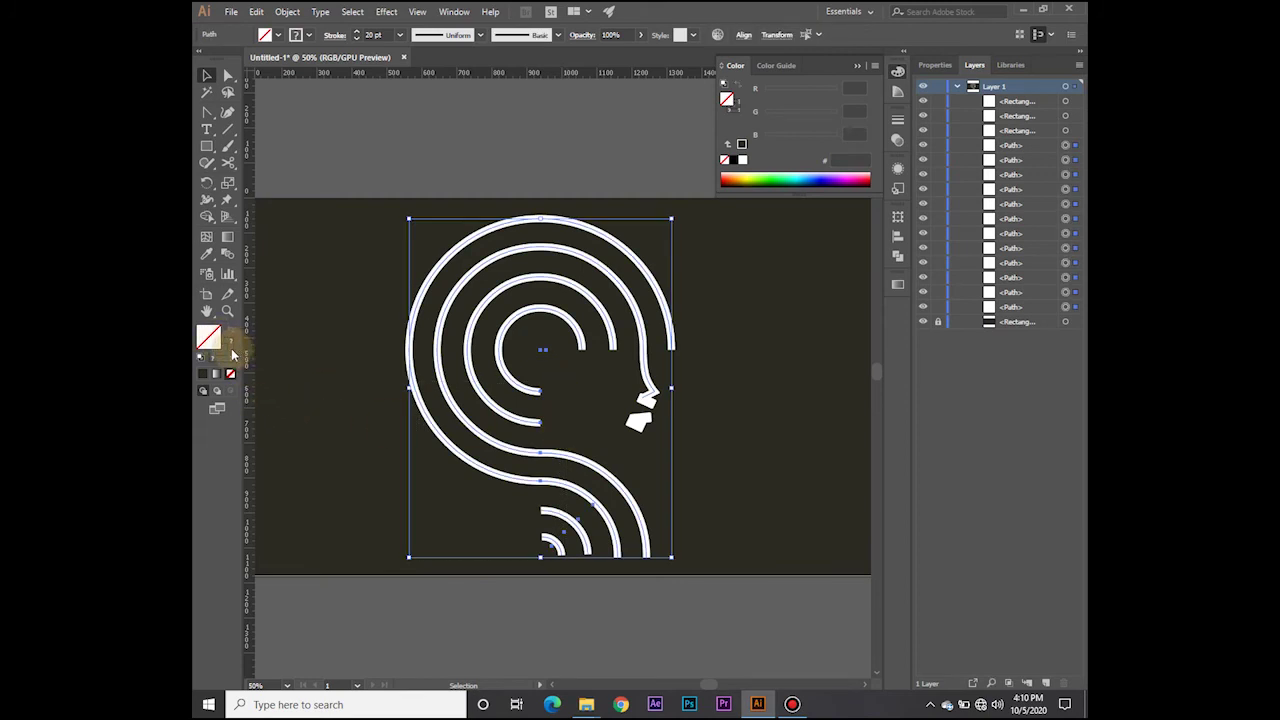
{"action": "double_click", "coordinate": [231, 351]}
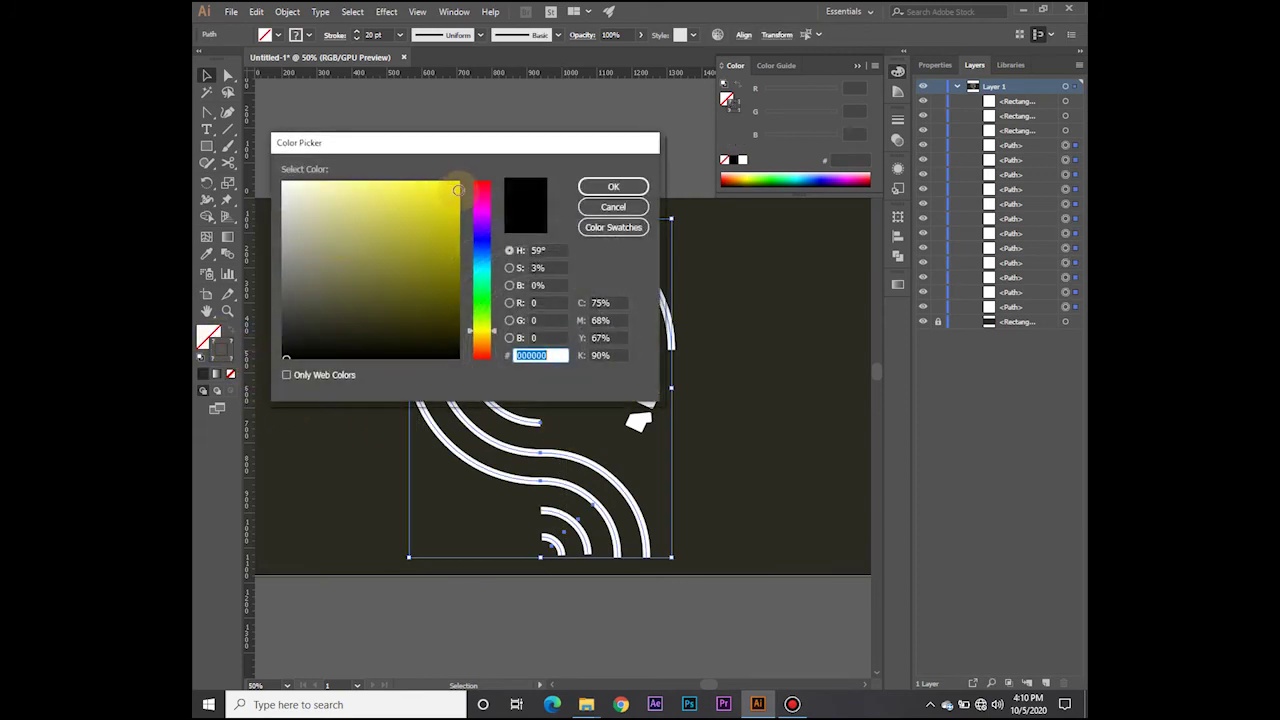
{"action": "left_click", "coordinate": [456, 204]}
{"action": "left_click", "coordinate": [616, 186]}
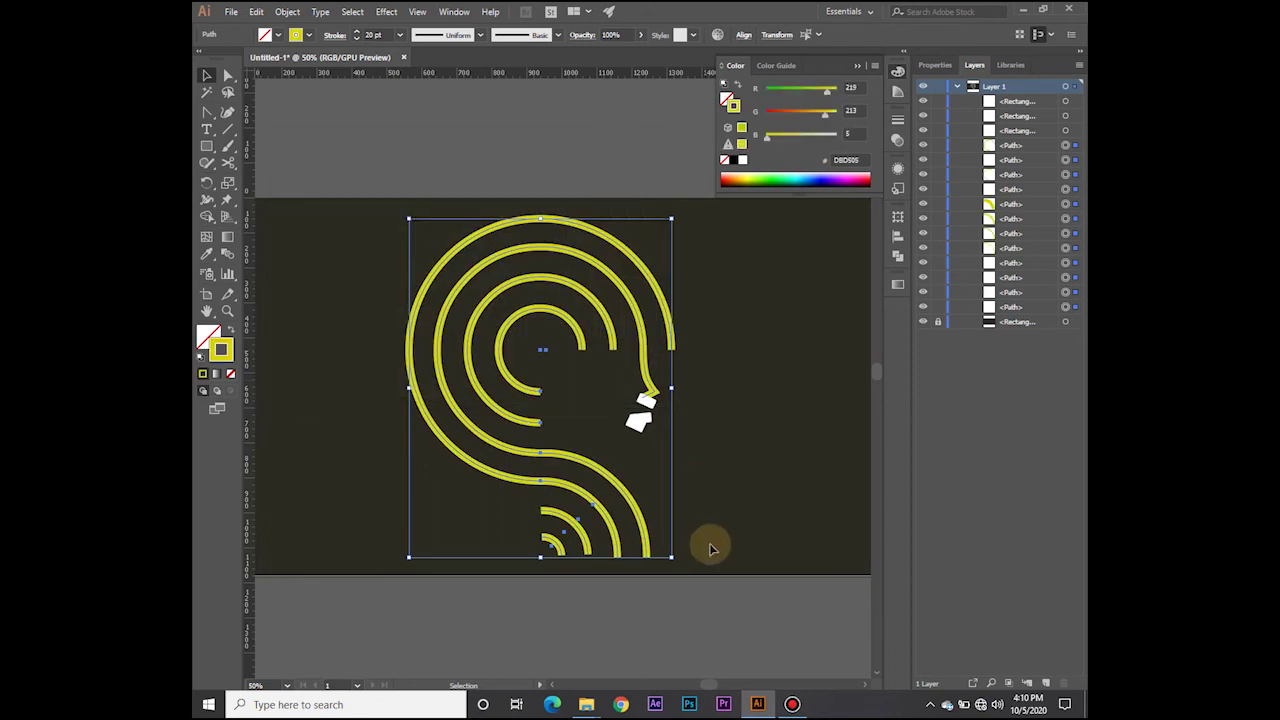
Step: Fill the three lip rectangles with yellow DDD703
{"action": "left_click", "coordinate": [704, 498]}
{"action": "left_click", "coordinate": [643, 432]}
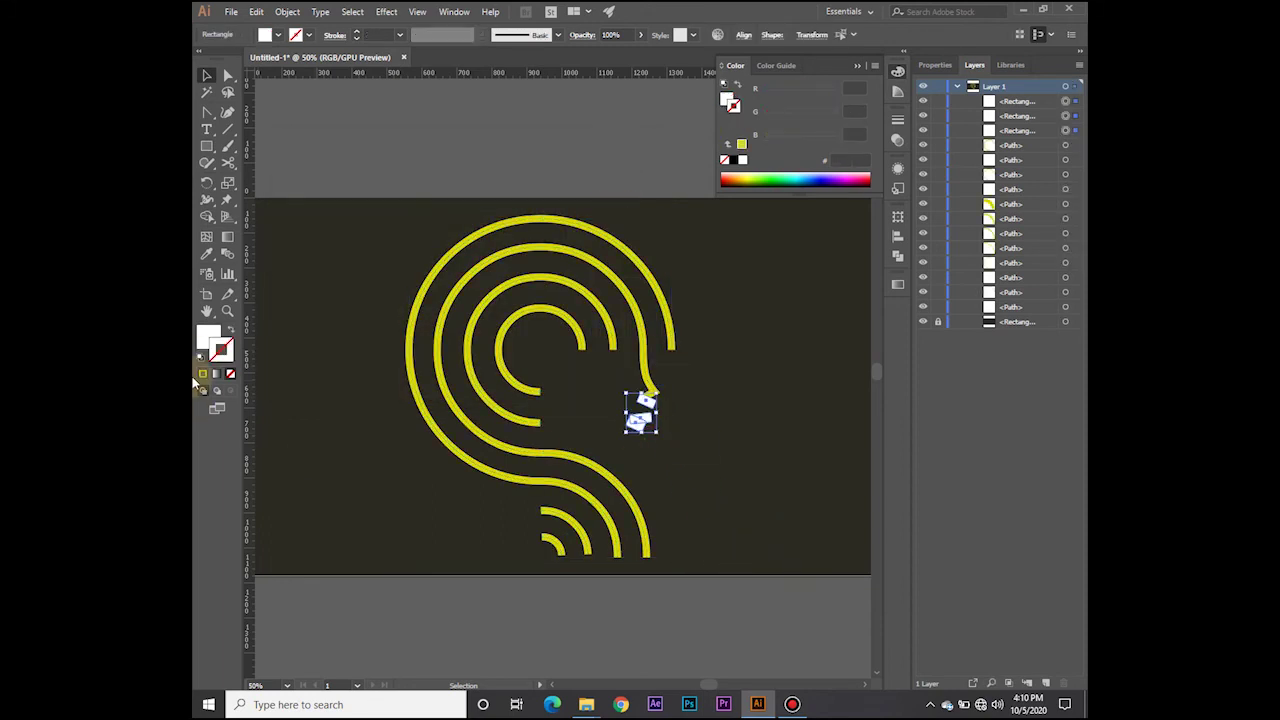
{"action": "double_click", "coordinate": [208, 338]}
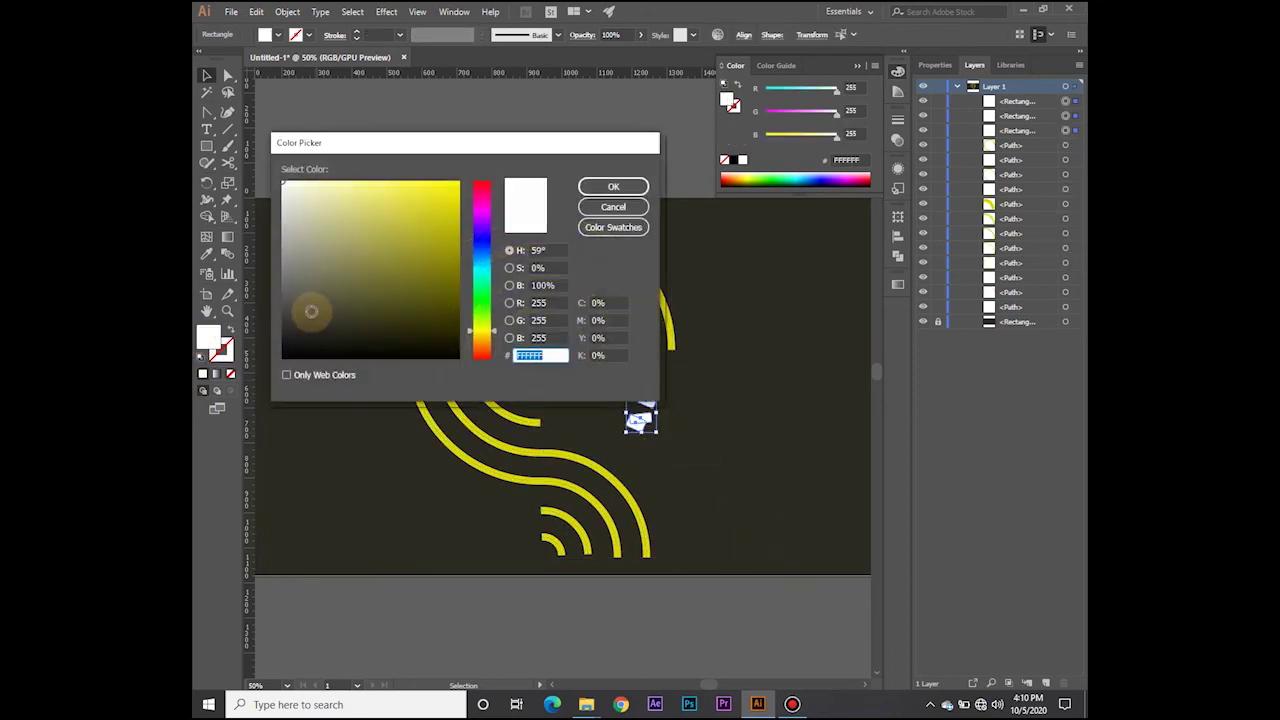
{"action": "left_click", "coordinate": [458, 203]}
{"action": "left_click", "coordinate": [613, 186]}
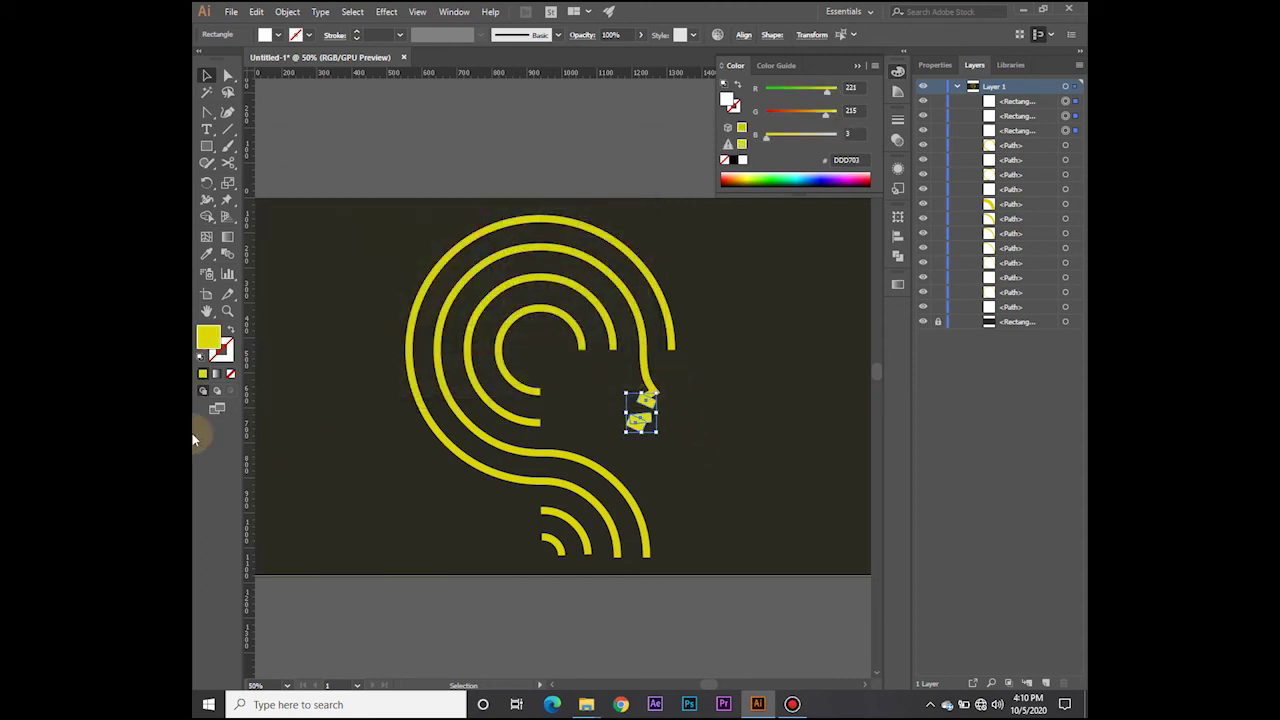
Step: Sample the face arc's style onto the three lip shapes, reapply yellow DDD703 as their fill and remove their stroke
{"action": "left_click", "coordinate": [207, 254]}
{"action": "left_click", "coordinate": [641, 357]}
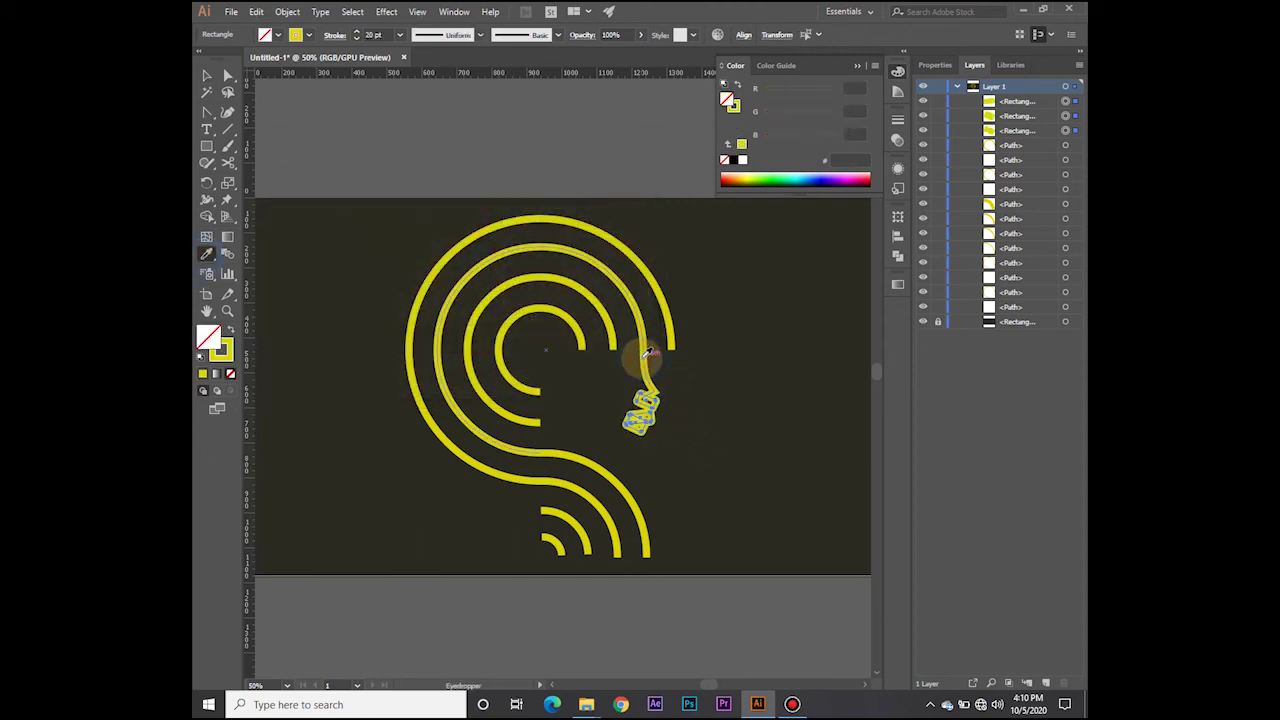
{"action": "left_click", "coordinate": [202, 376]}
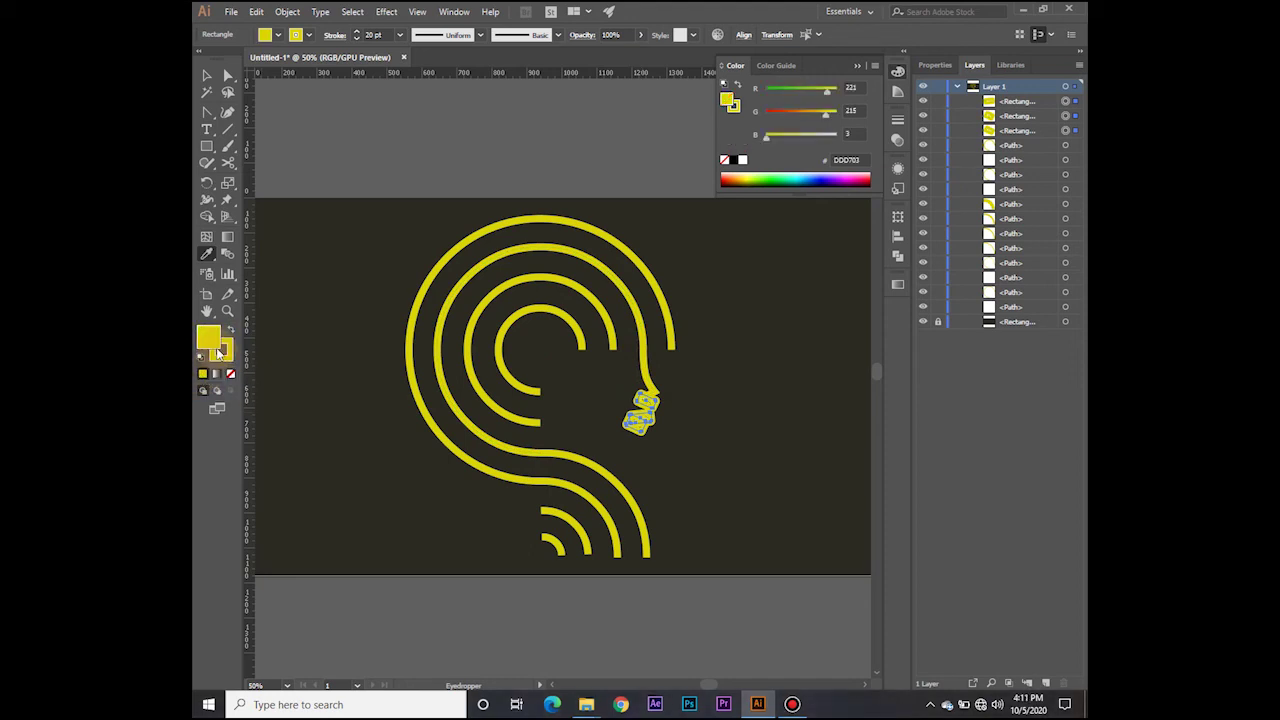
{"action": "left_click", "coordinate": [230, 373]}
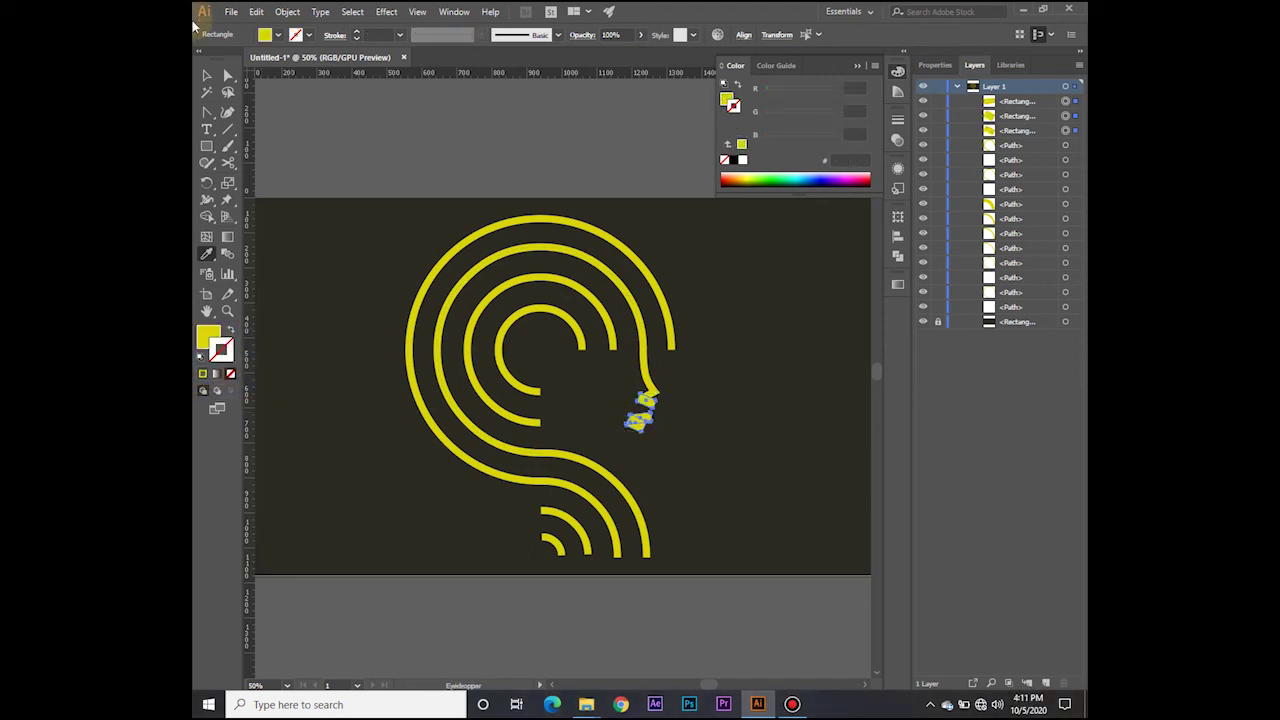
{"action": "left_click", "coordinate": [407, 471]}
Step: Increase the rounding of the upper-left corner of the upper lip rectangle, just below the nose
{"action": "scroll", "coordinate": [583, 397], "scroll_direction": "up", "scroll_amount": 3}
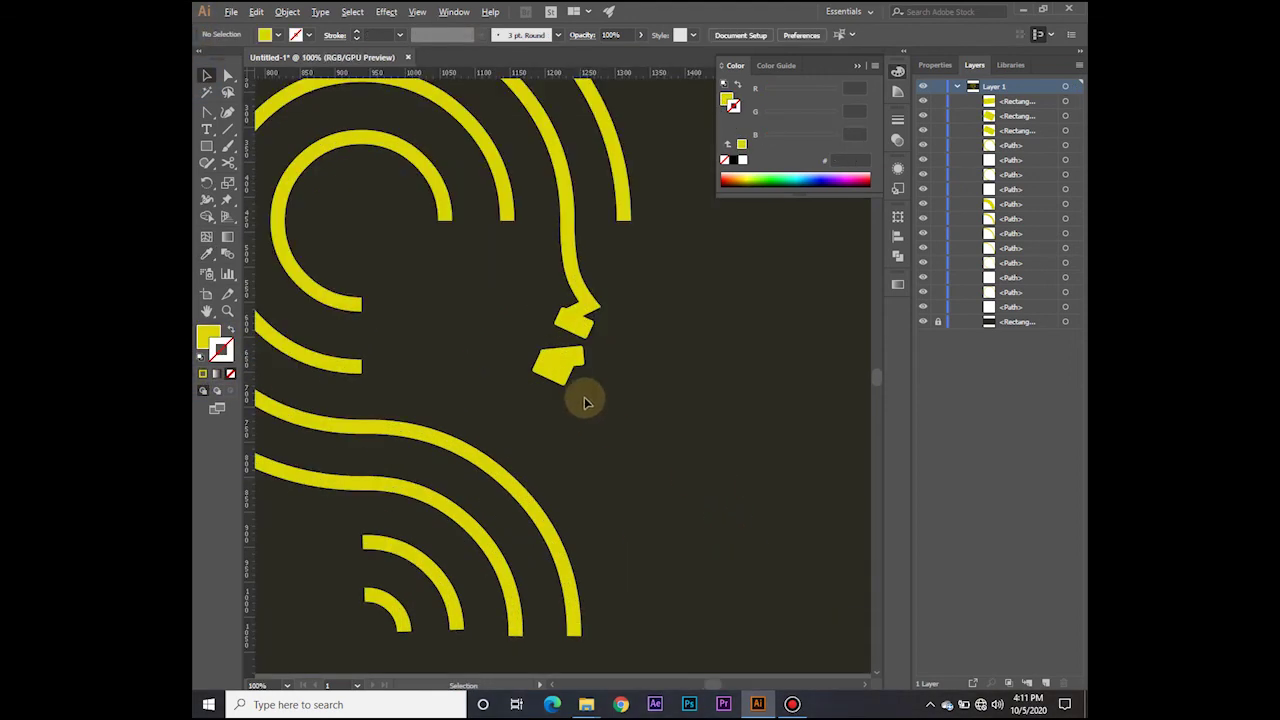
{"action": "left_click", "coordinate": [548, 279]}
{"action": "scroll", "coordinate": [545, 245], "scroll_direction": "up", "scroll_amount": 1}
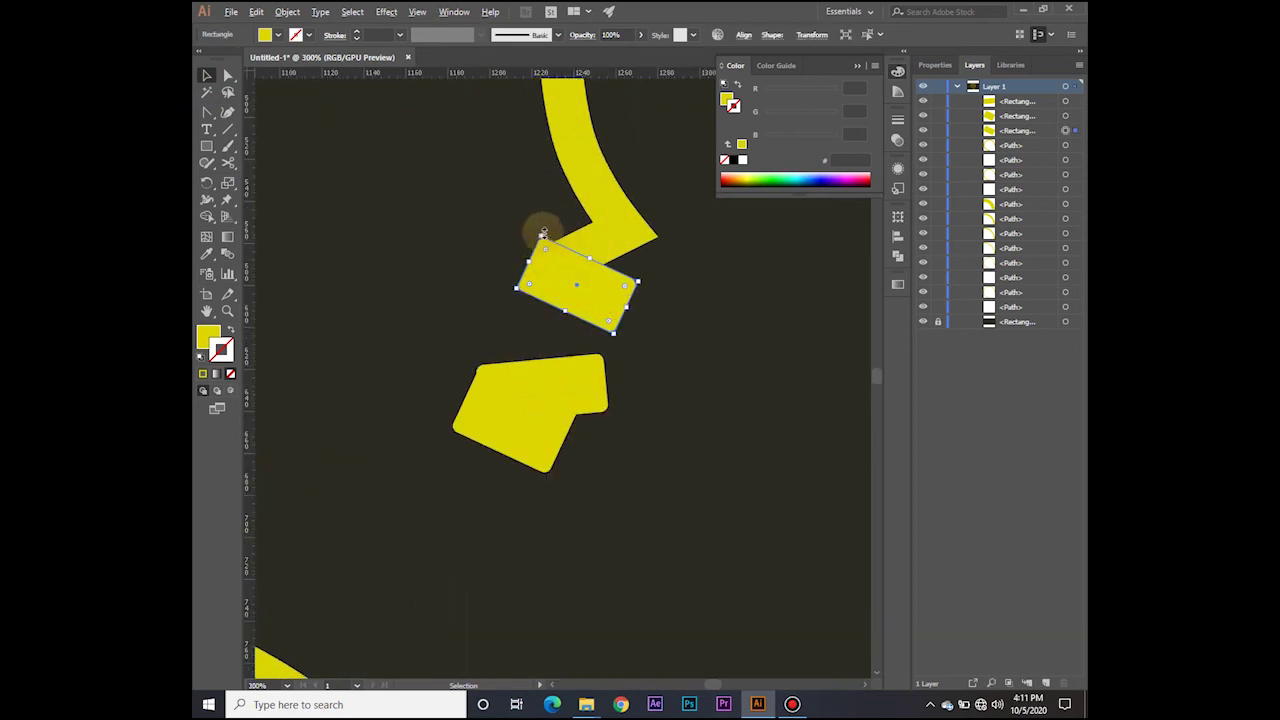
{"action": "left_click", "coordinate": [707, 388]}
{"action": "scroll", "coordinate": [563, 281], "scroll_direction": "up", "scroll_amount": 3}
{"action": "left_click", "coordinate": [530, 247]}
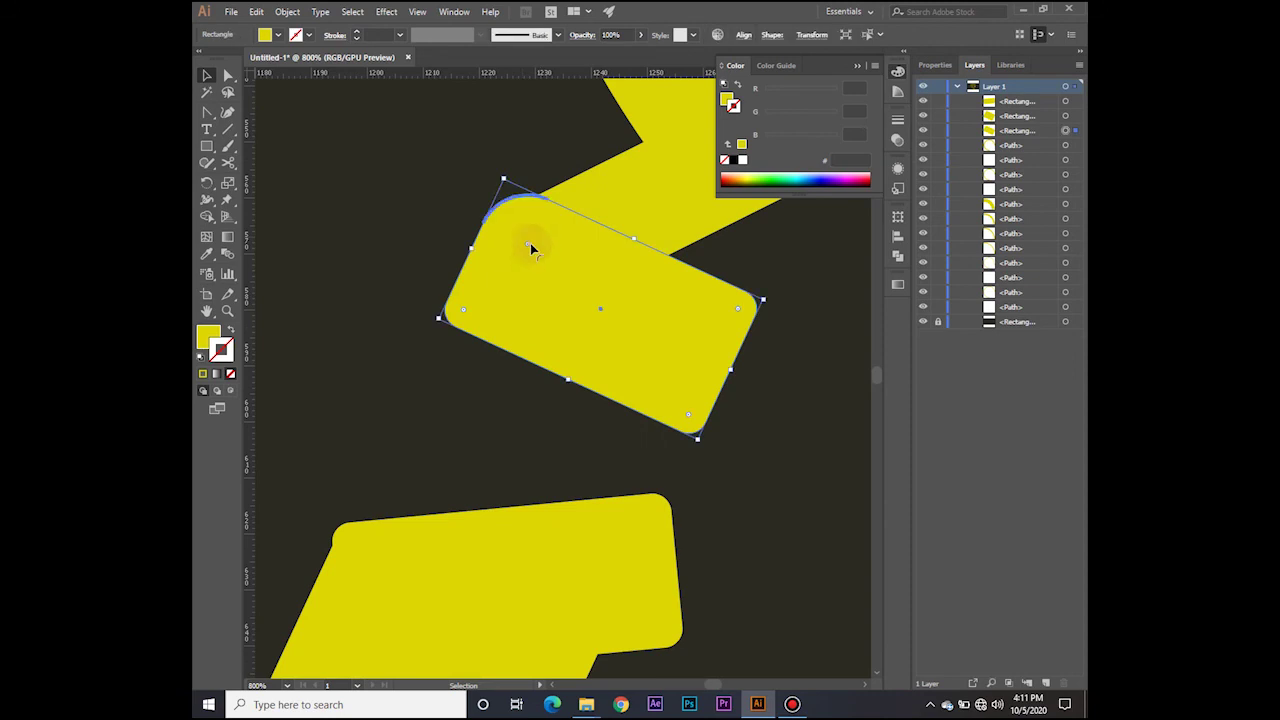
{"action": "left_click_drag", "start_coordinate": [534, 257], "coordinate": [535, 259]}
{"action": "left_click", "coordinate": [772, 403]}
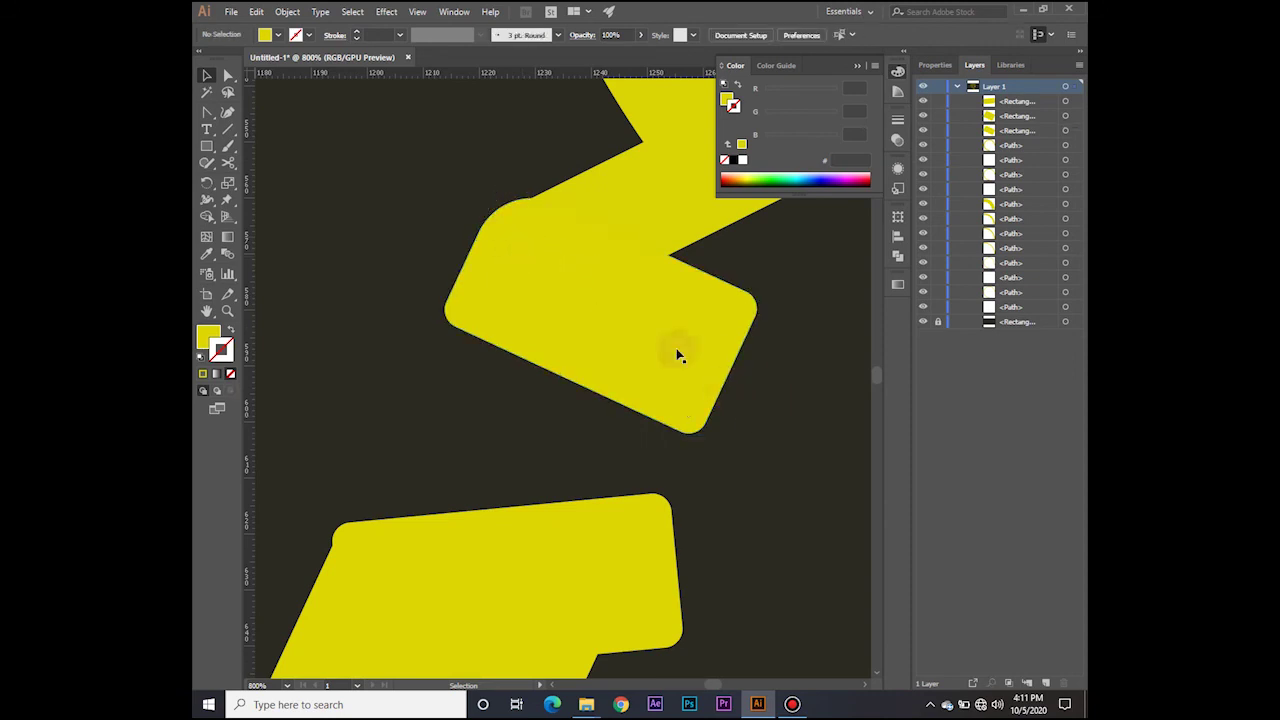
Step: Round the upper-left corner of the lower lip's top rectangle so it blends into the rectangle beneath it
{"action": "scroll", "coordinate": [834, 490], "scroll_direction": "down", "scroll_amount": 4}
{"action": "left_click_drag", "start_coordinate": [834, 488], "coordinate": [571, 356]}
{"action": "scroll", "coordinate": [467, 398], "scroll_direction": "up", "scroll_amount": 3}
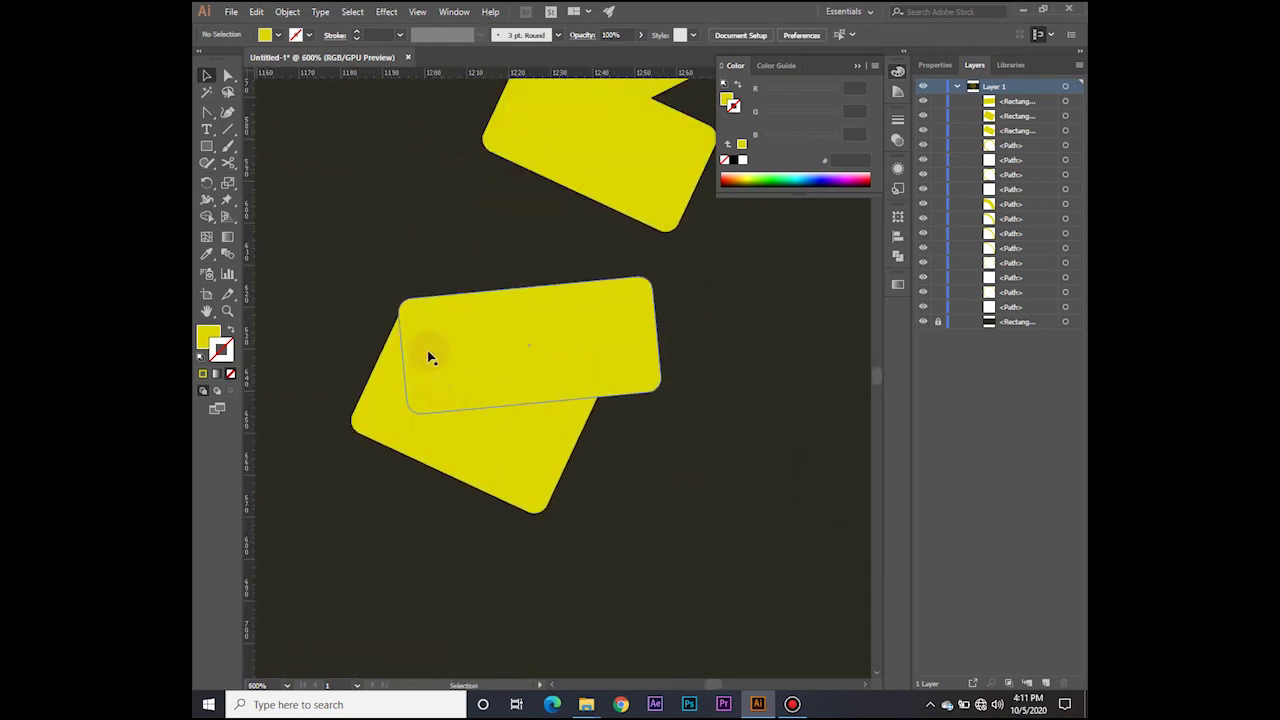
{"action": "left_click_drag", "start_coordinate": [411, 313], "coordinate": [413, 317]}
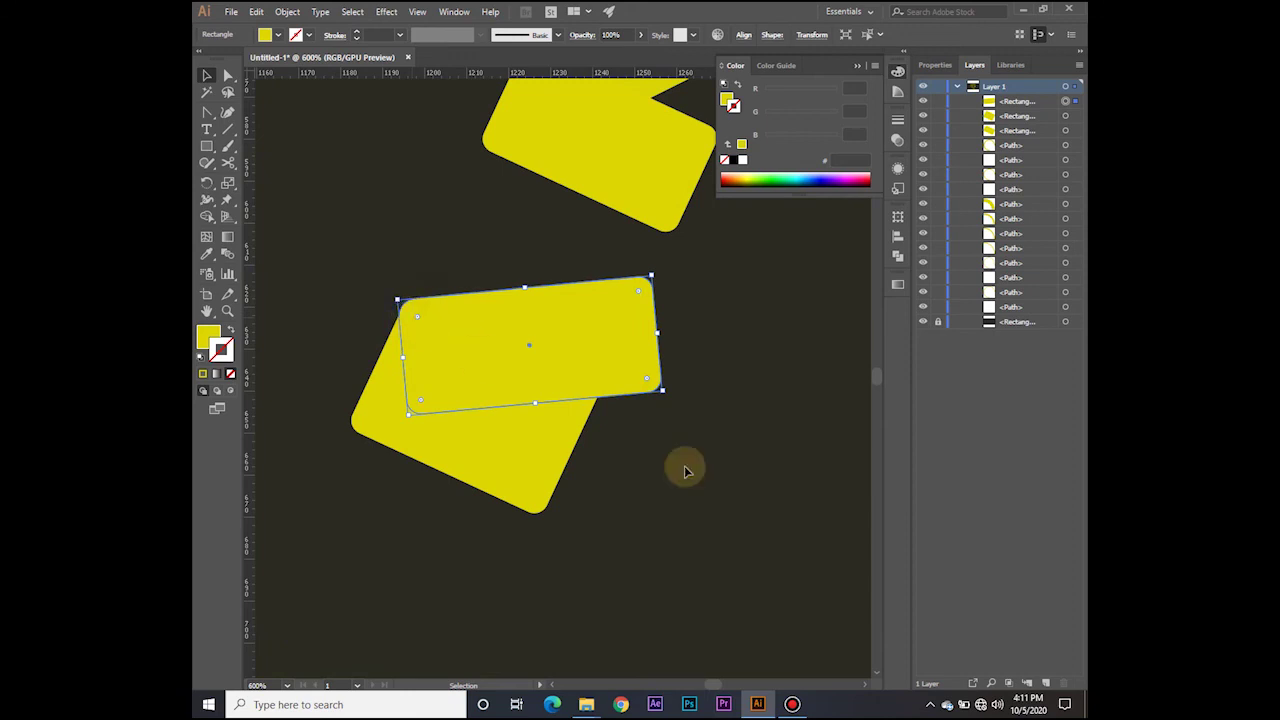
{"action": "left_click", "coordinate": [737, 530]}
{"action": "scroll", "coordinate": [737, 533], "scroll_direction": "down", "scroll_amount": 3}
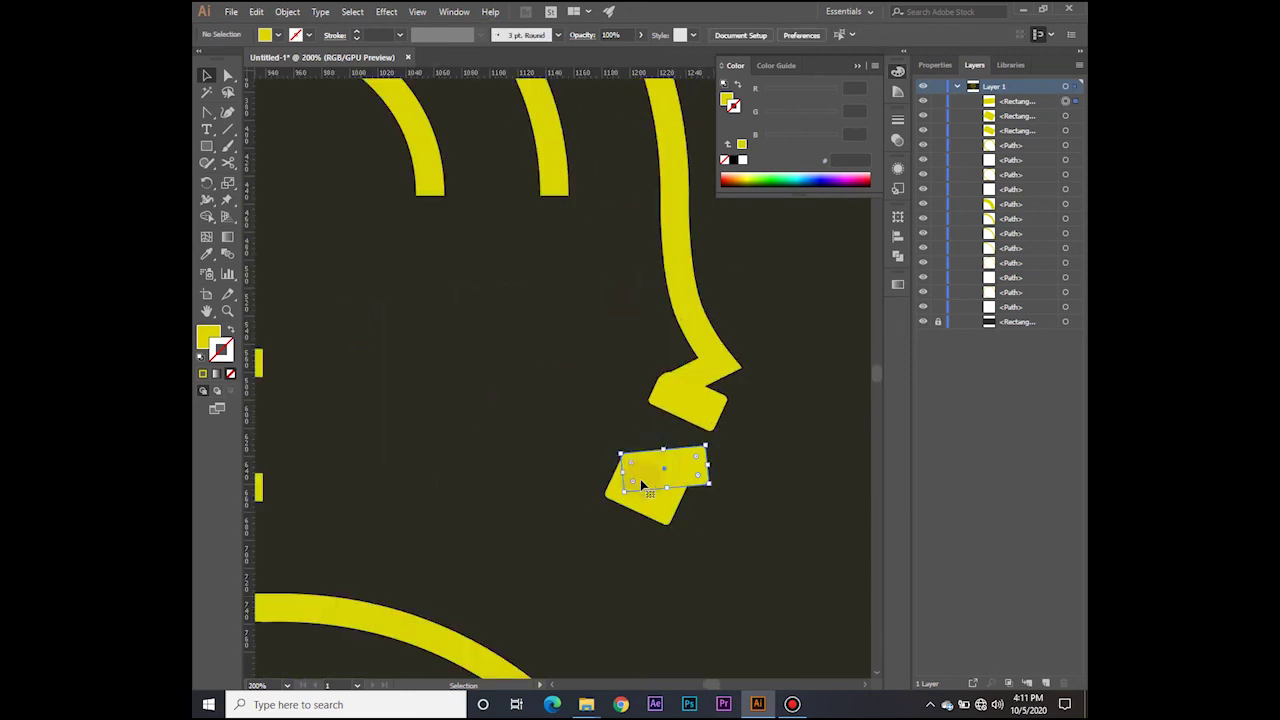
{"action": "scroll", "coordinate": [640, 479], "scroll_direction": "up", "scroll_amount": 3}
{"action": "left_click", "coordinate": [818, 654]}
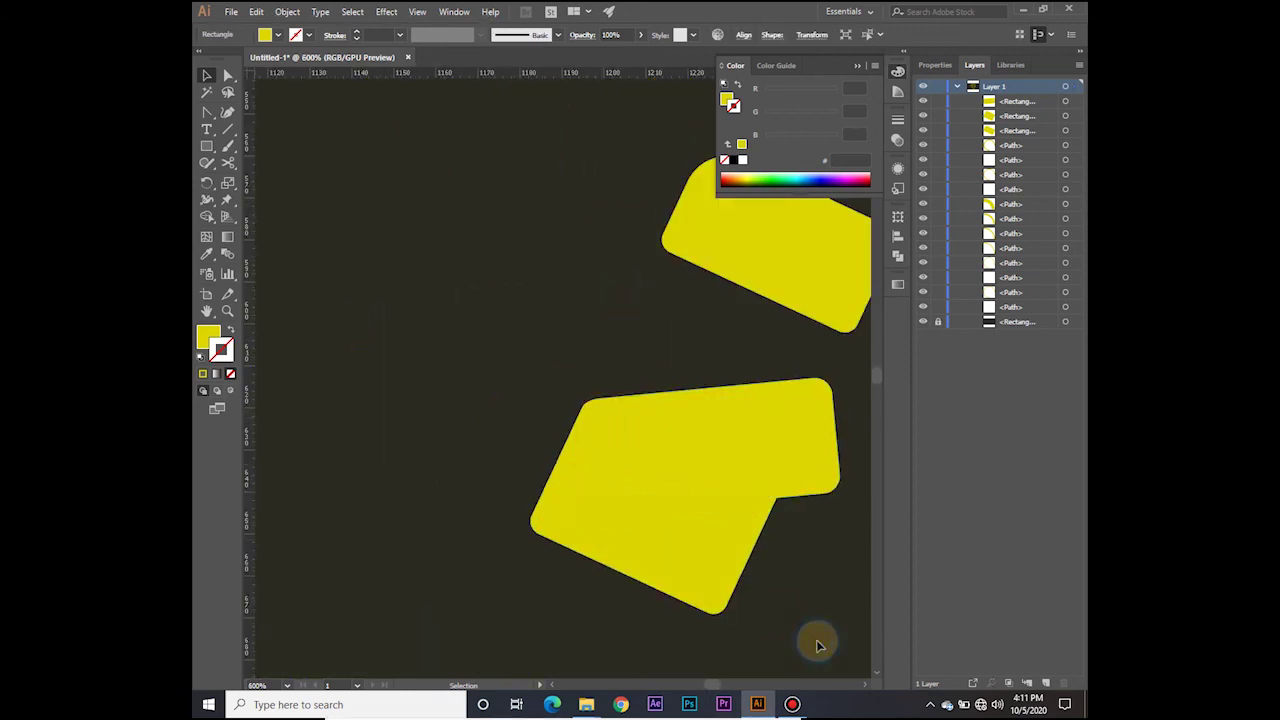
{"action": "scroll", "coordinate": [660, 583], "scroll_direction": "down", "scroll_amount": 5}
{"action": "mouse_move", "coordinate": [691, 473]}
{"action": "left_mouse_down"}
{"action": "mouse_move", "coordinate": [646, 465]}
{"action": "mouse_move", "coordinate": [675, 472]}
{"action": "left_mouse_up"}
{"action": "left_click", "coordinate": [731, 268]}
{"action": "left_click_drag", "start_coordinate": [731, 268], "coordinate": [502, 655]}
{"action": "scroll", "coordinate": [495, 521], "scroll_direction": "up", "scroll_amount": 1}
{"action": "left_click_drag", "start_coordinate": [510, 485], "coordinate": [487, 484]}
{"action": "scroll", "coordinate": [478, 481], "scroll_direction": "down", "scroll_amount": 2}
{"action": "key", "text": "ctrl+z"}
{"action": "scroll", "coordinate": [478, 481], "scroll_direction": "up", "scroll_amount": 1}
{"action": "scroll", "coordinate": [478, 481], "scroll_direction": "up", "scroll_amount": 1}
{"action": "left_click", "coordinate": [858, 66]}
Step: Recolor the strokes of all head and neck arcs to near-black 2D2D2C, leaving out the lip shapes
{"action": "left_click", "coordinate": [763, 441]}
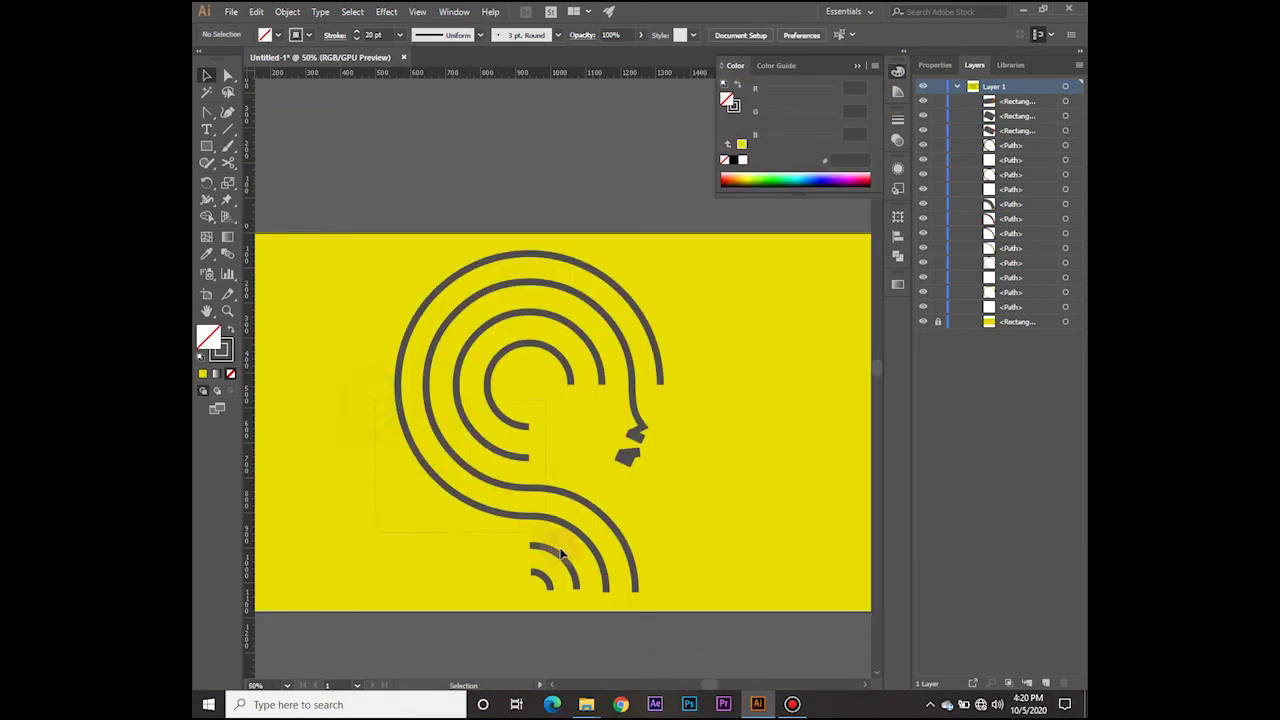
{"action": "left_click_drag", "start_coordinate": [690, 240], "coordinate": [563, 591]}
{"action": "double_click", "coordinate": [229, 353]}
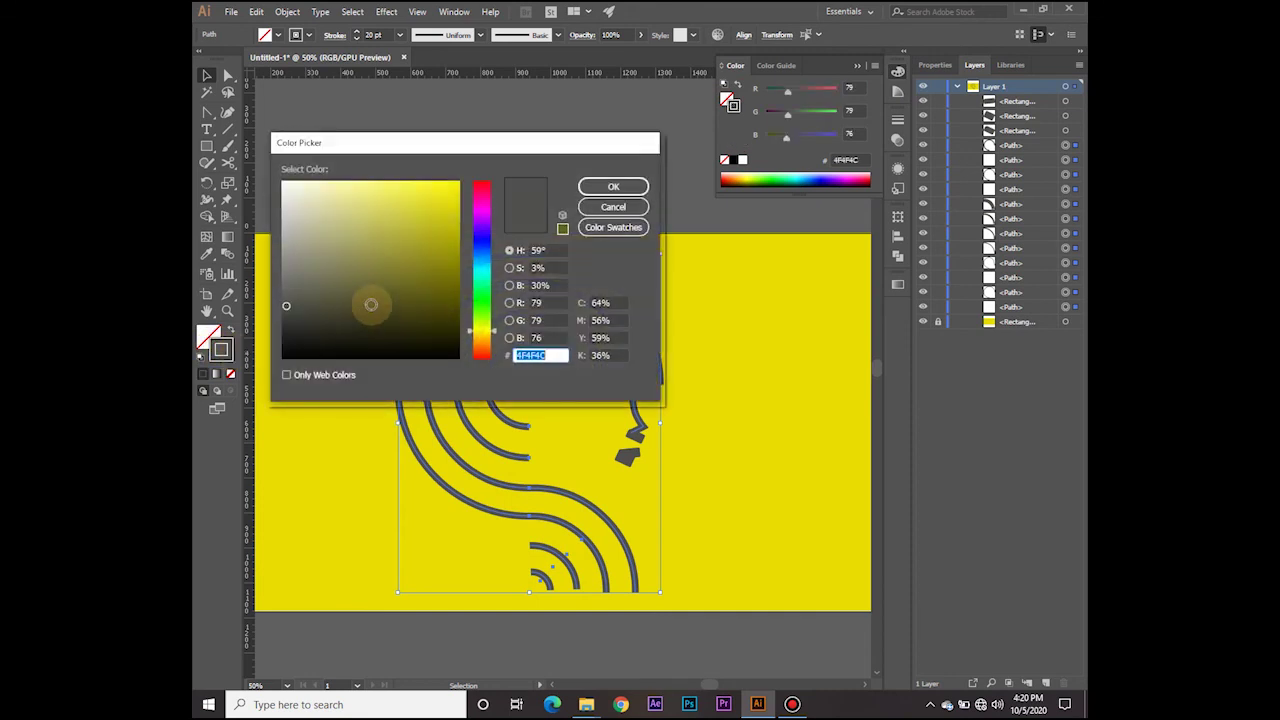
{"action": "left_click", "coordinate": [287, 323]}
{"action": "left_click", "coordinate": [611, 187]}
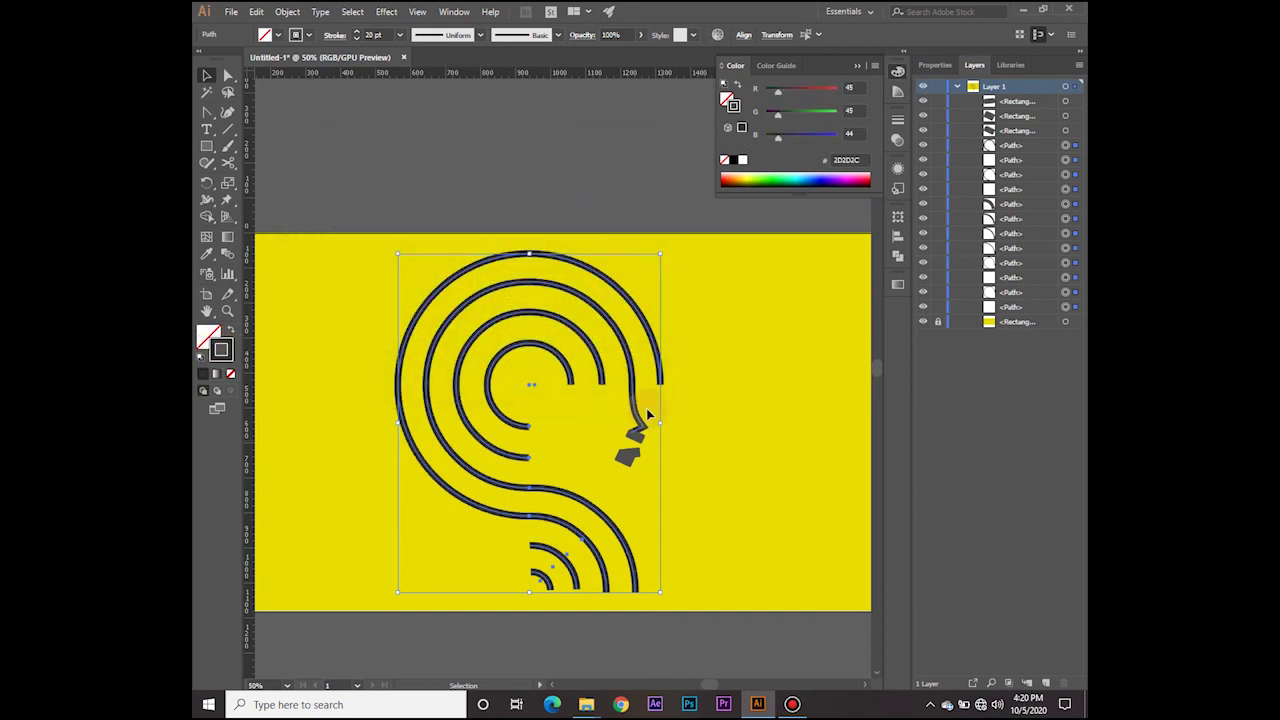
{"action": "left_click", "coordinate": [311, 153]}
Step: Sample the face arc's near-black color onto the three lip shapes and use it as their fill with no stroke
{"action": "mouse_move", "coordinate": [637, 462]}
{"action": "left_mouse_down"}
{"action": "mouse_move", "coordinate": [629, 475]}
{"action": "mouse_move", "coordinate": [622, 463]}
{"action": "left_mouse_up"}
{"action": "left_click", "coordinate": [691, 213]}
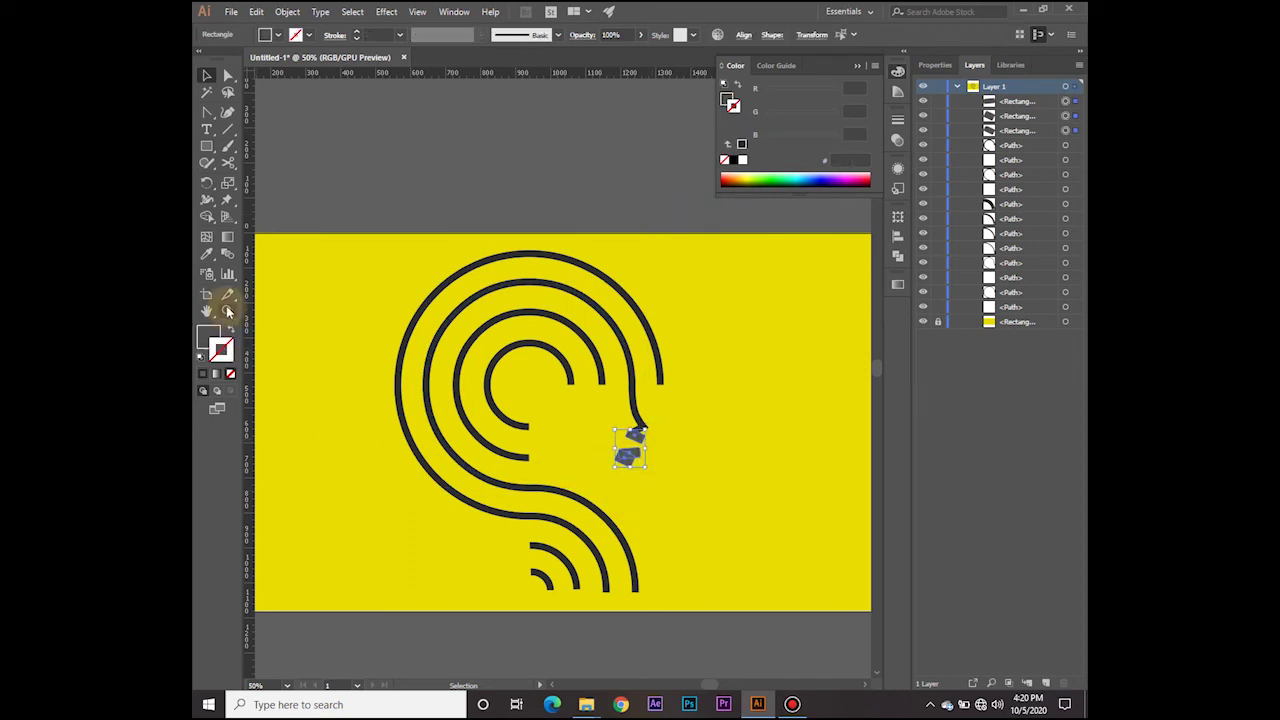
{"action": "left_click", "coordinate": [206, 253]}
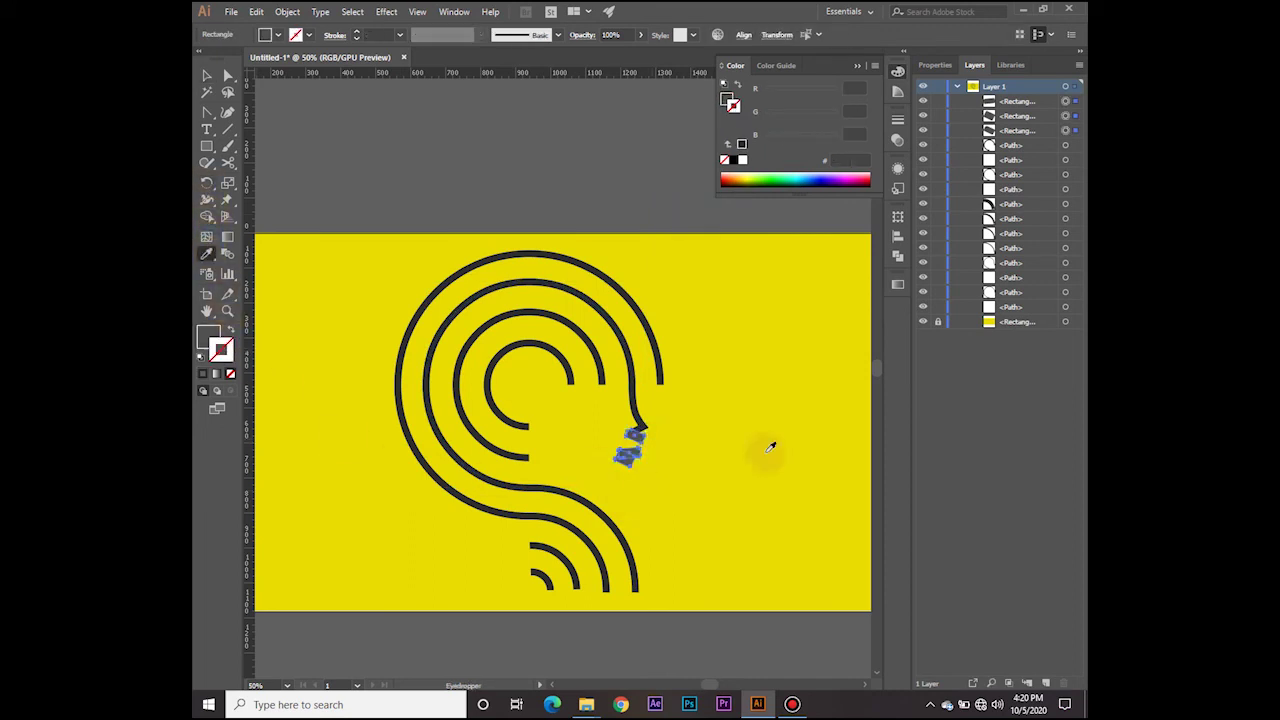
{"action": "left_click", "coordinate": [641, 413]}
{"action": "left_click", "coordinate": [232, 330]}
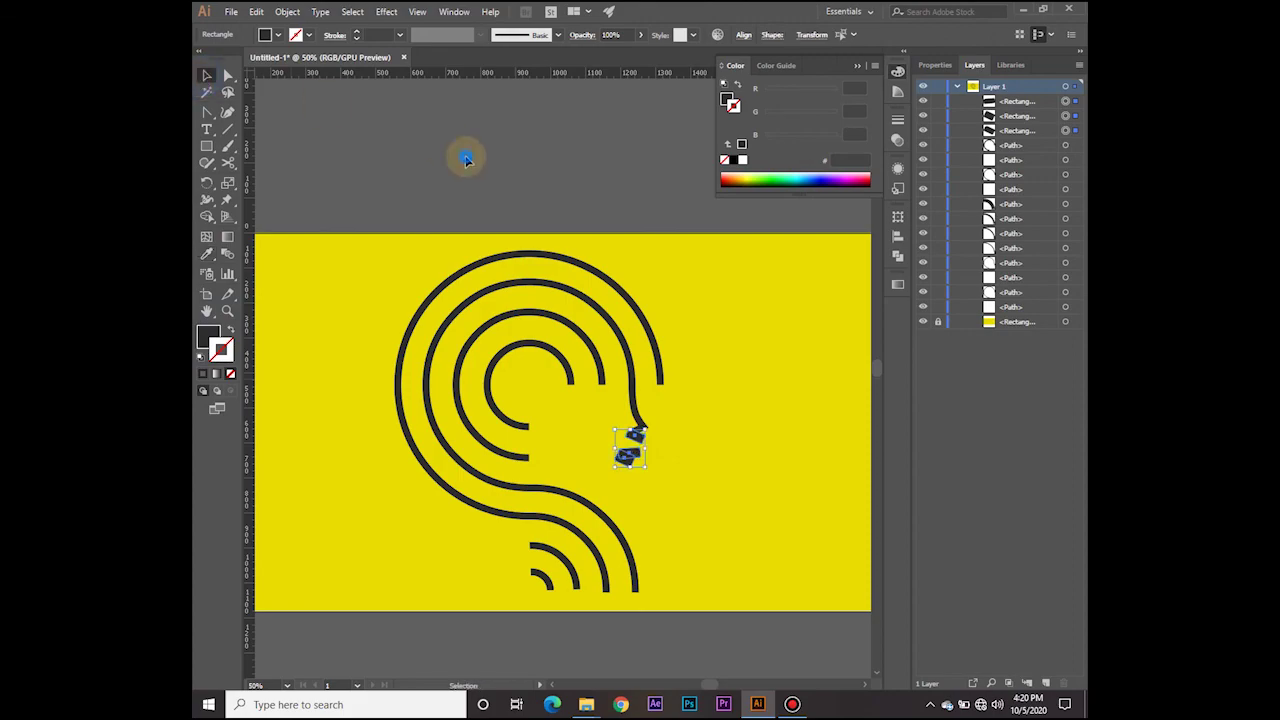
{"action": "scroll", "coordinate": [700, 500], "scroll_direction": "up", "scroll_amount": 1}
{"action": "left_click", "coordinate": [857, 66]}
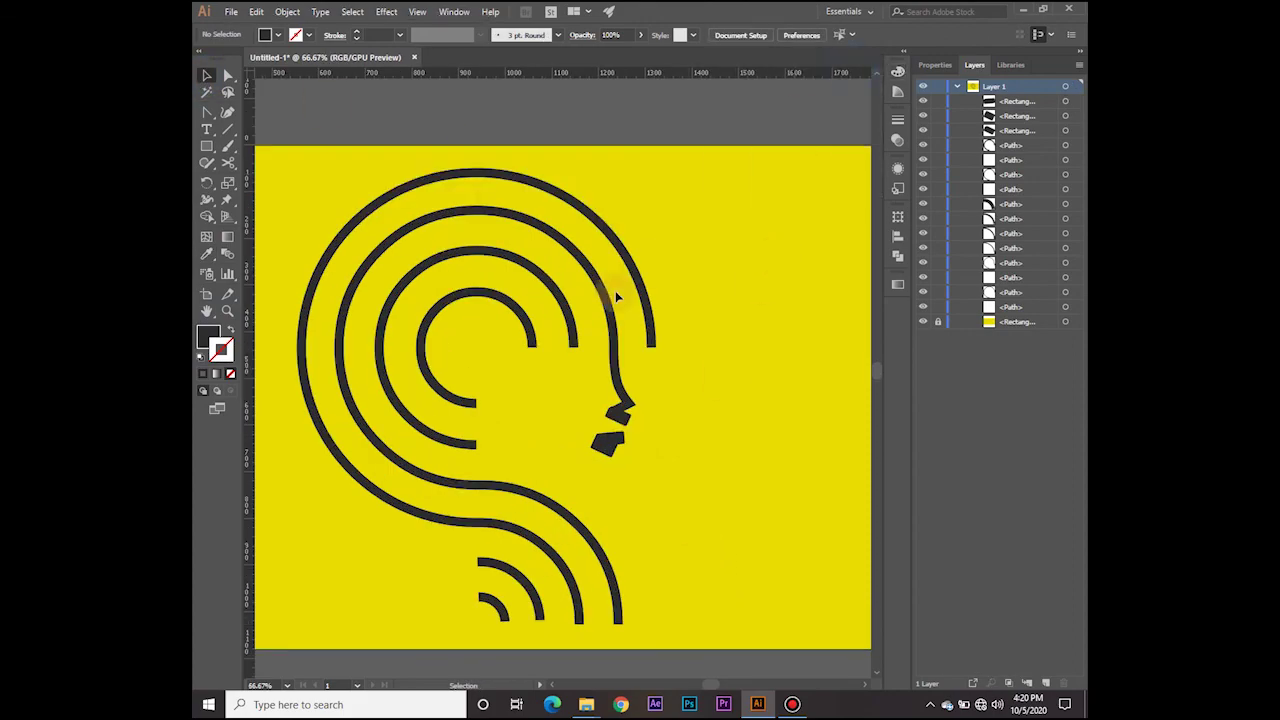